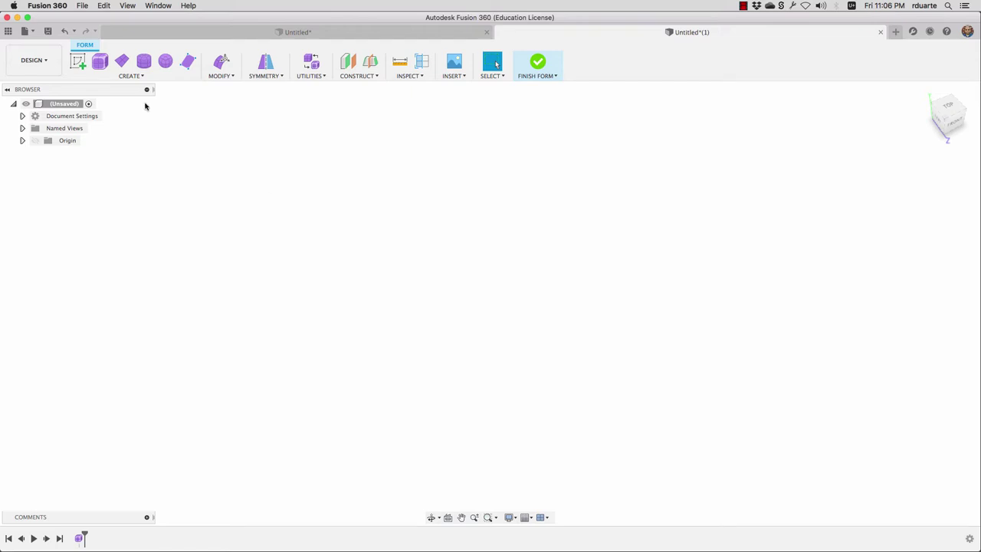
Sketch a 30 mm diameter circle centred on the origin on the horizontal plane and finish the sketch.
click(131, 78)
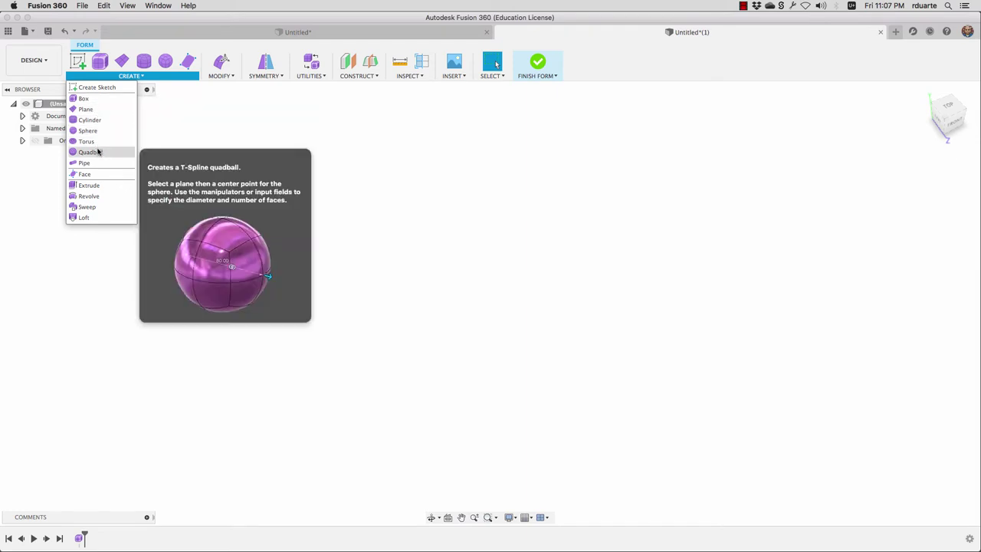
click(98, 88)
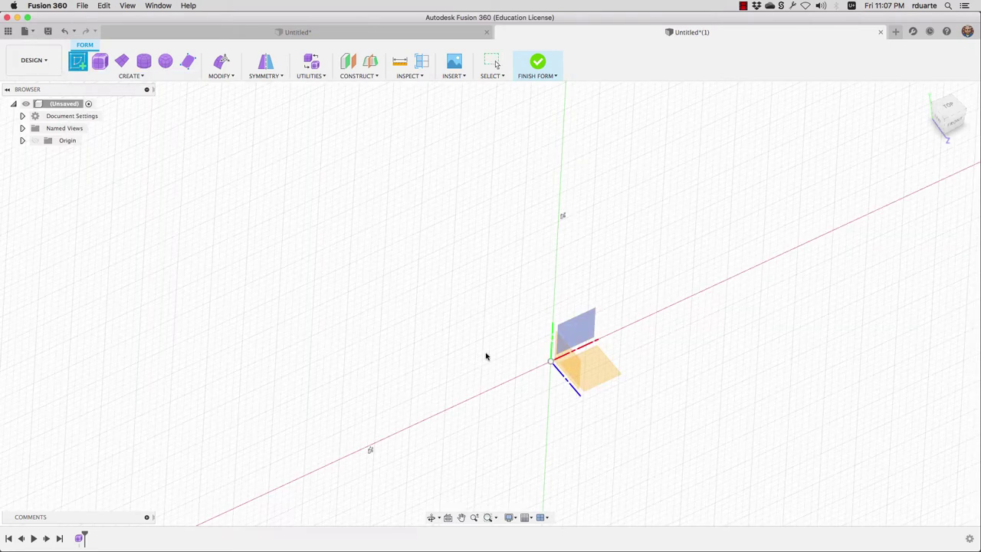
click(605, 371)
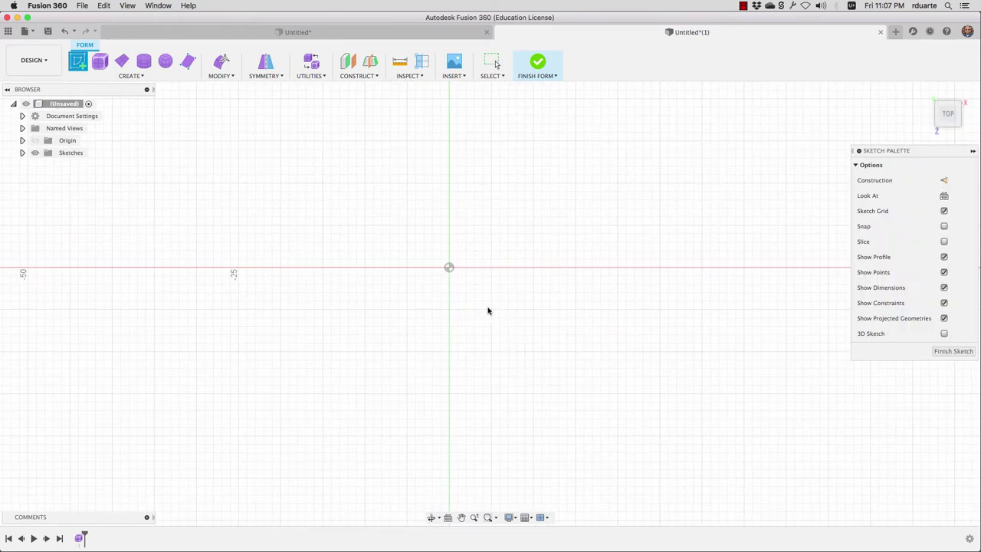
click(122, 62)
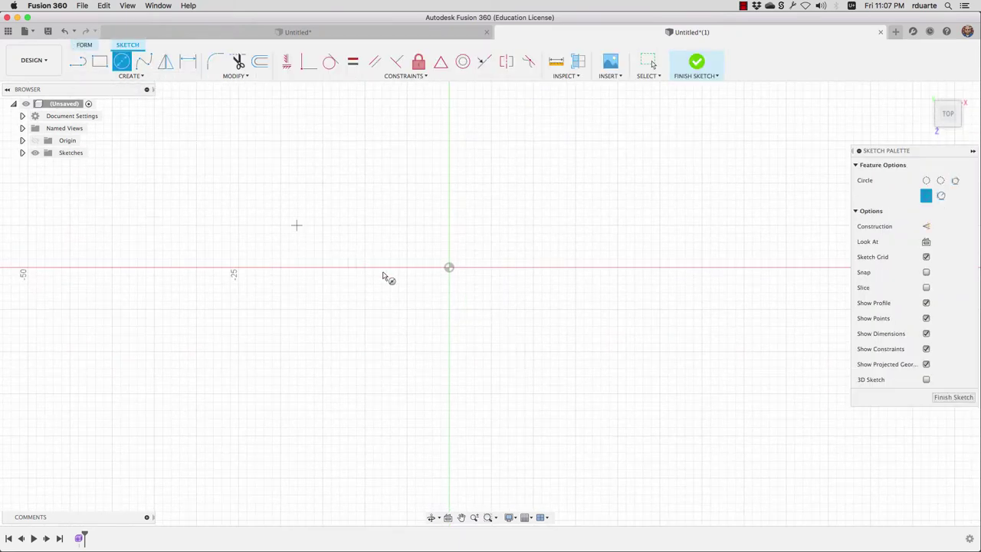
click(449, 267)
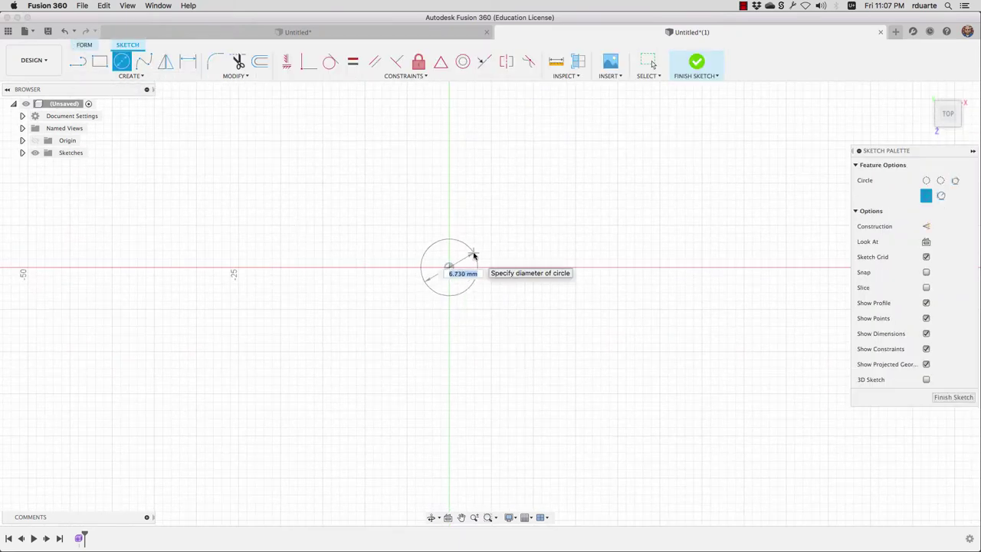
text(30)
key(Return)
key(Escape)
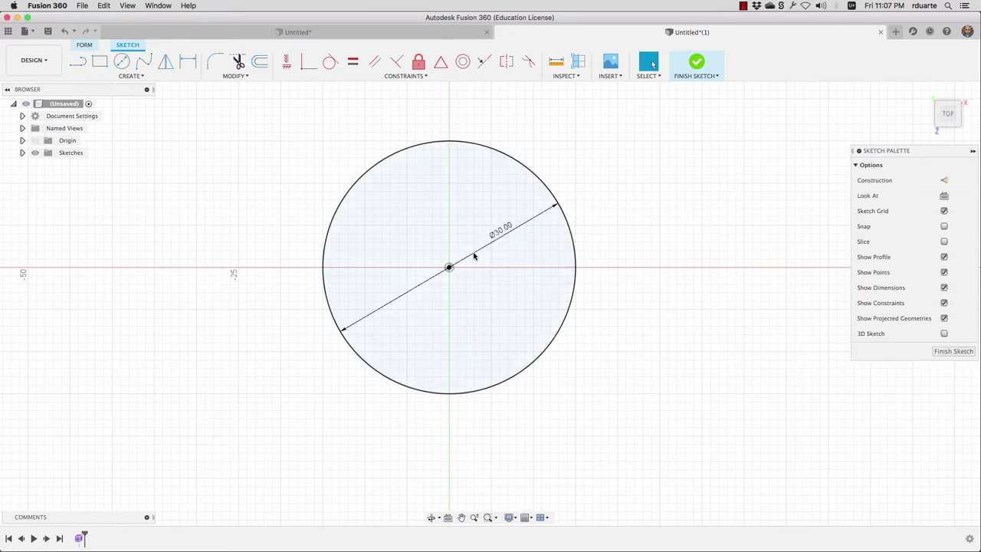
click(696, 65)
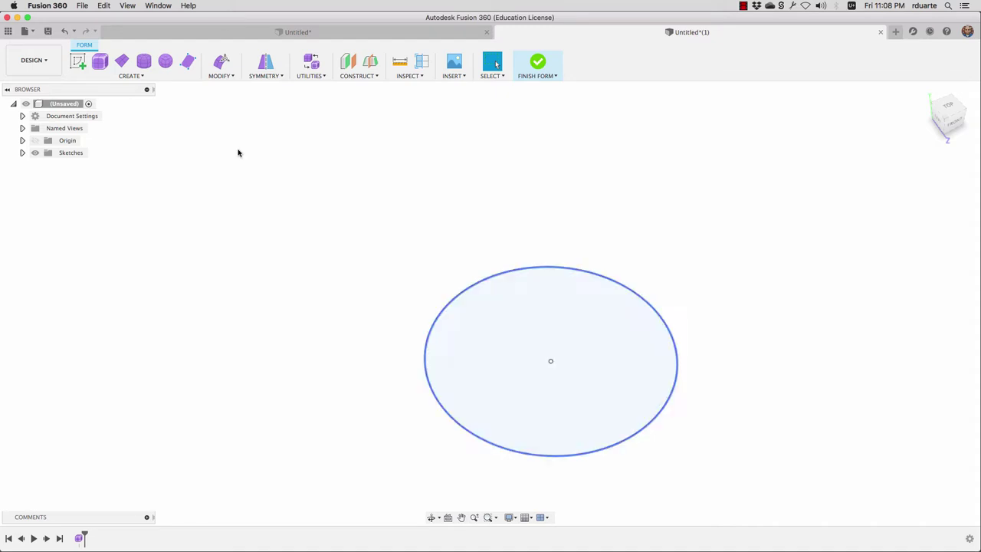
Make the dimension of Sketch1 visible in the canvas.
click(455, 300)
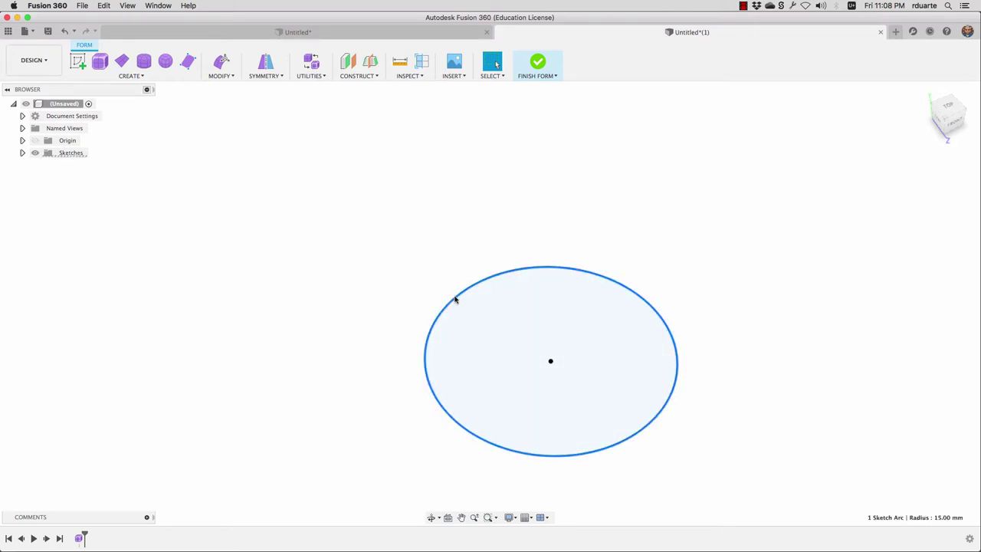
click(22, 152)
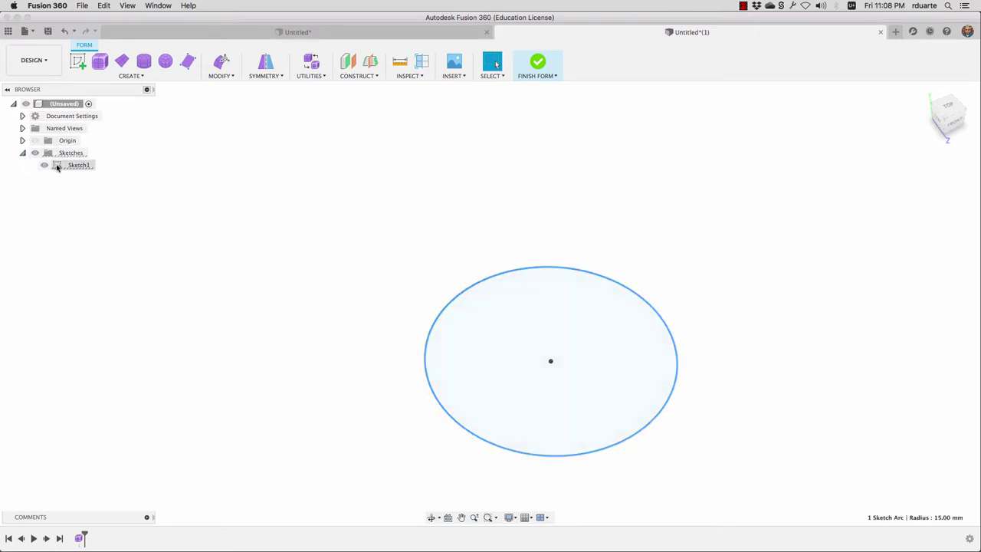
right_click(57, 167)
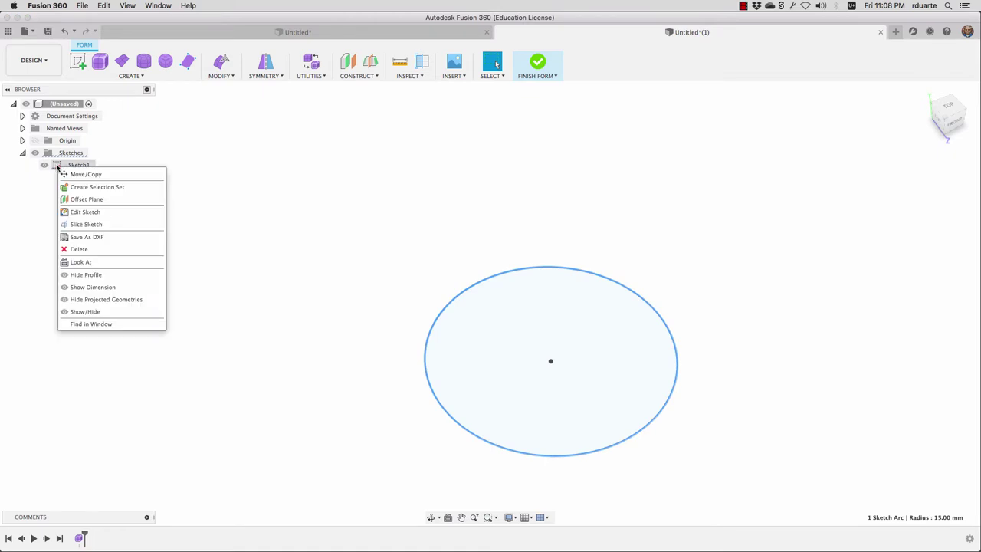
click(112, 287)
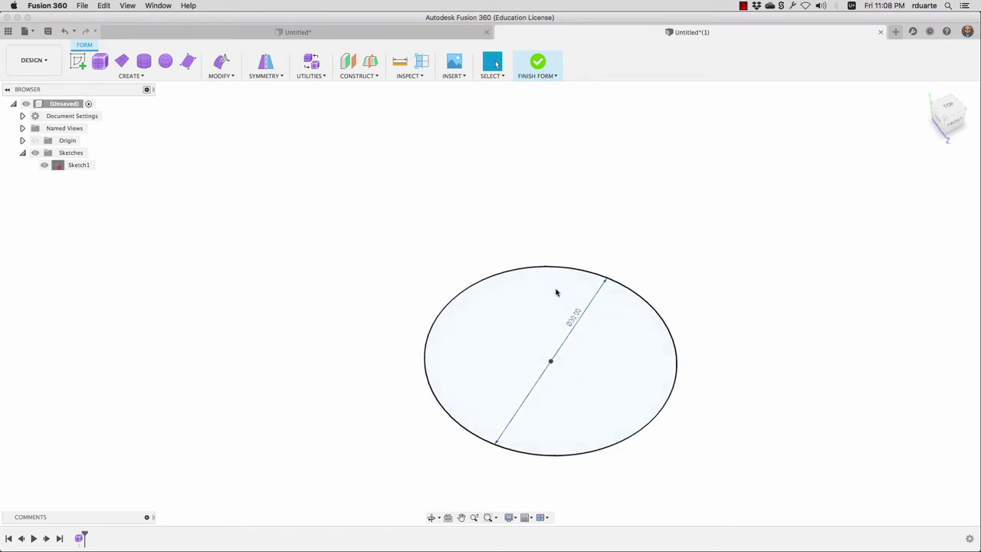
Extrude the circle downward about 18 mm as a new form body with 8 faces.
click(132, 77)
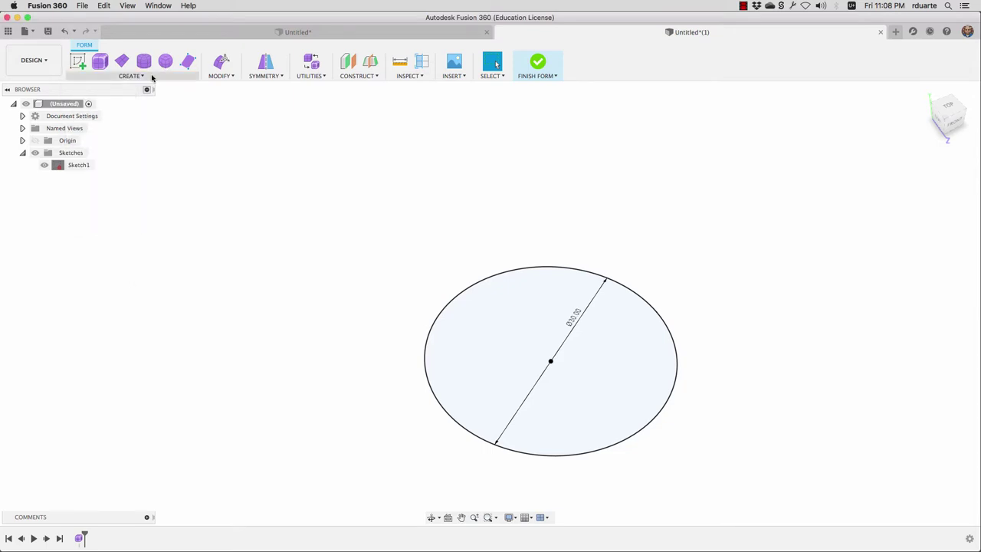
click(150, 77)
click(89, 185)
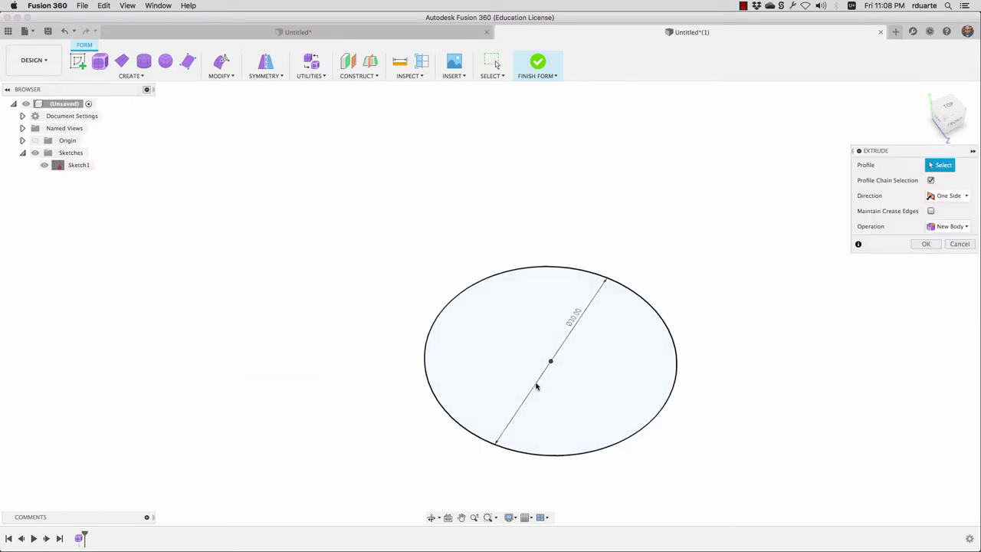
click(614, 309)
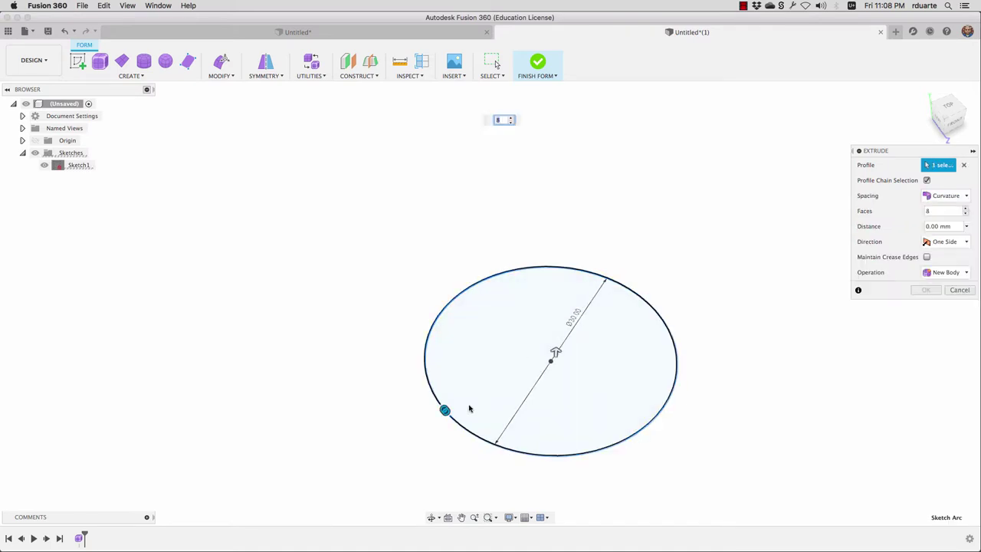
scroll(675, 253, up, 2)
scroll(674, 252, down, 5)
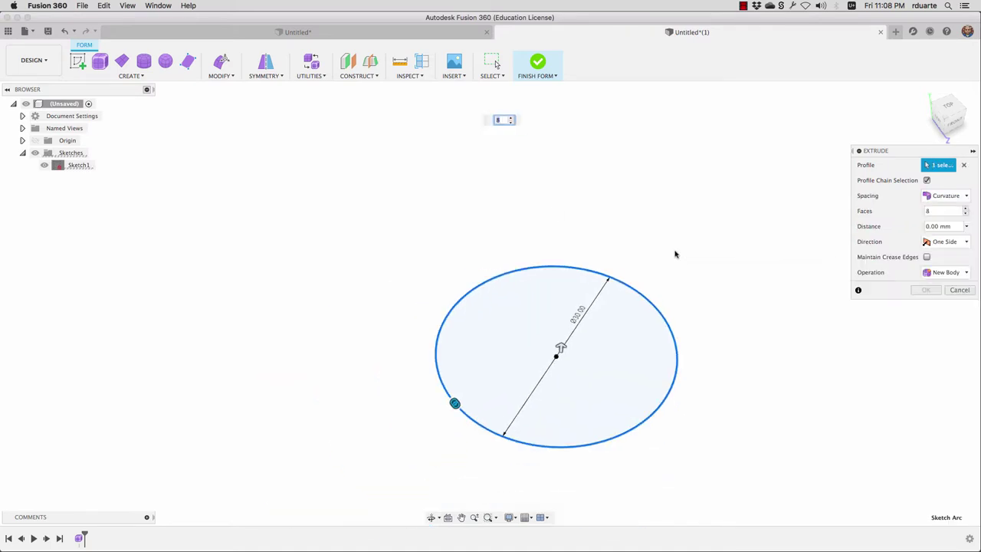
drag(596, 316, 597, 384)
click(928, 320)
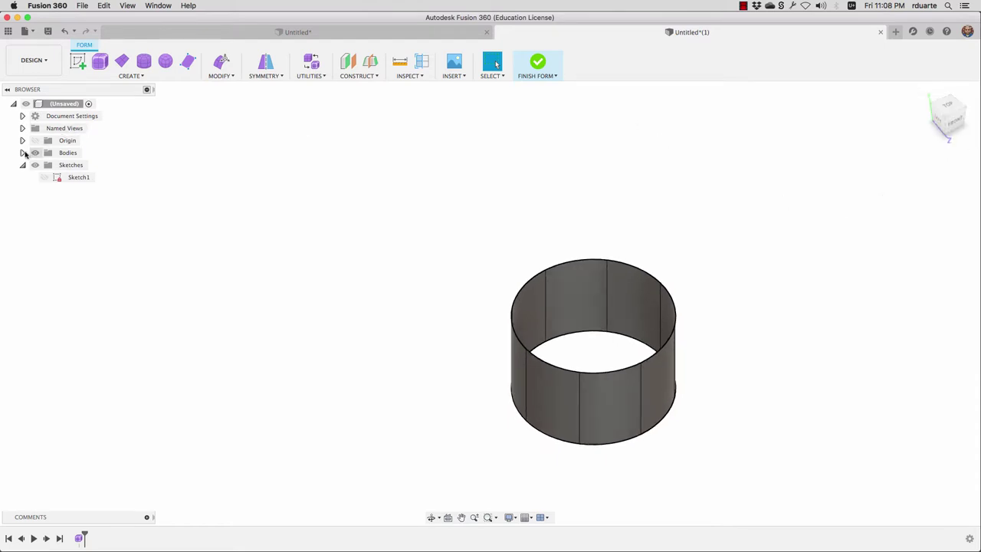
List the form's bodies in the browser and examine the extruded open cylinder from several angles.
click(22, 153)
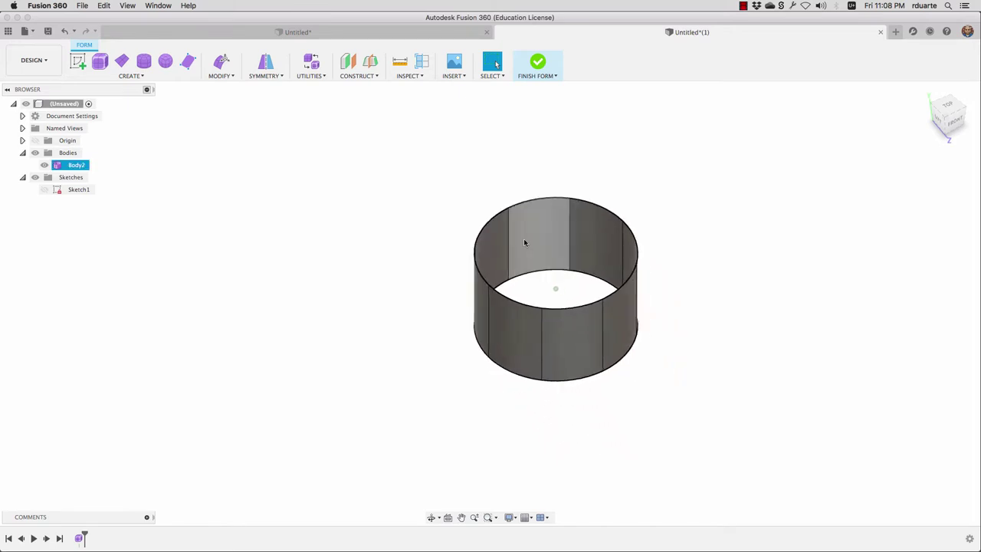
scroll(524, 241, up, 3)
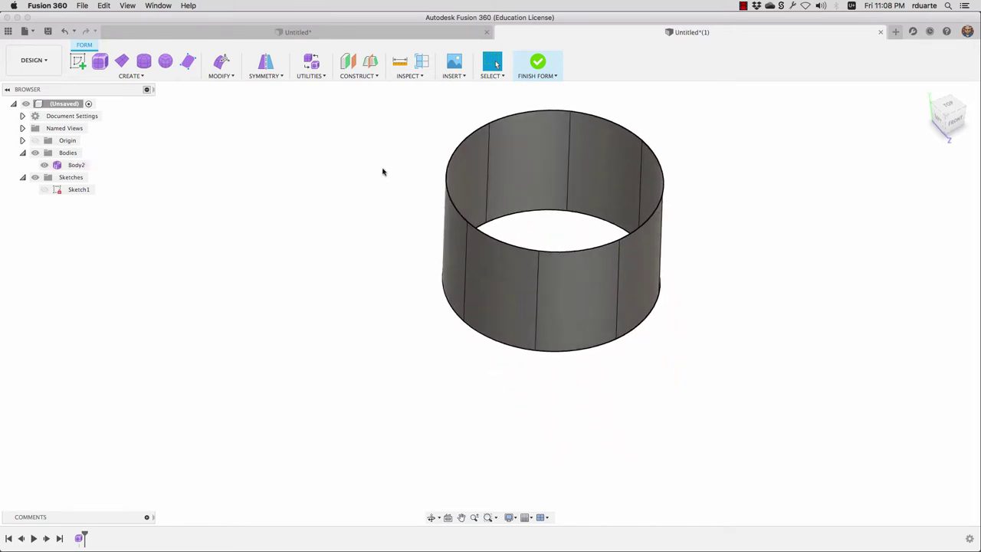
shift+middle_drag(383, 171, 501, 352)
scroll(506, 268, down, 5)
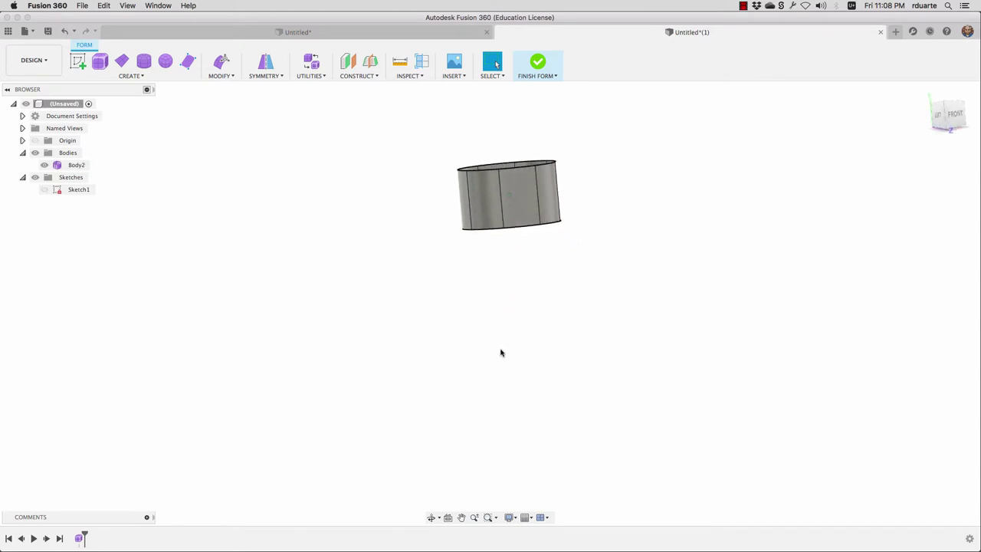
click(510, 243)
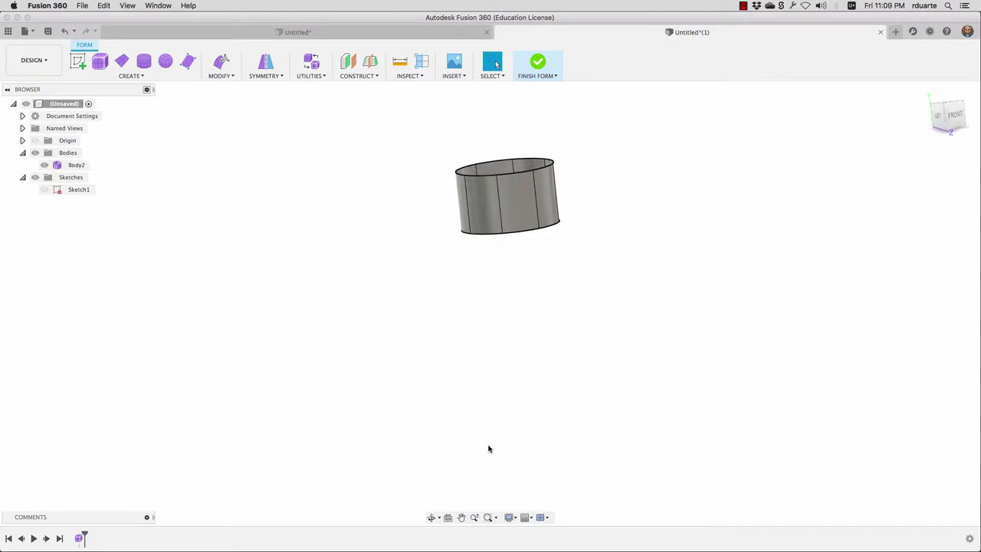
scroll(249, 125, down, 1)
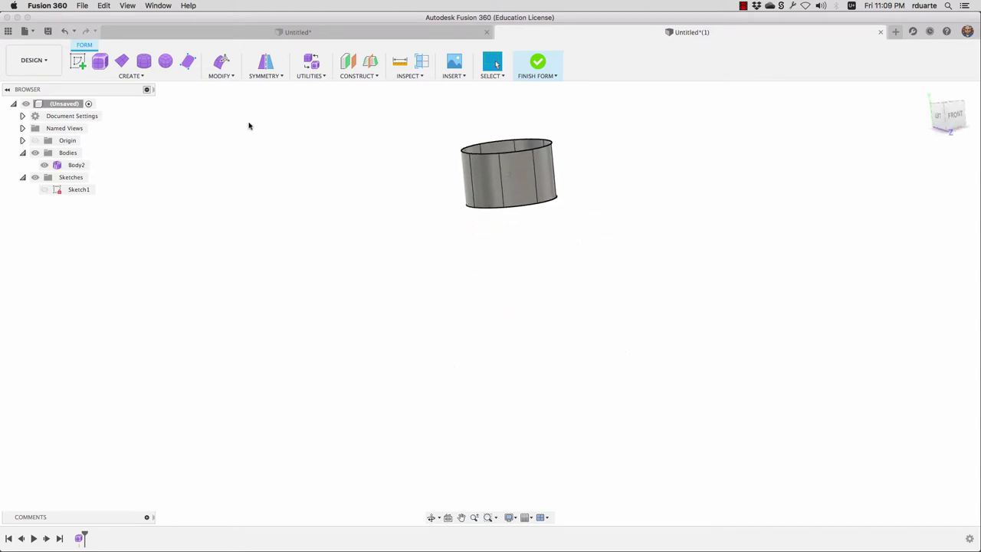
Start Edit Form on the cylinder and try selecting its bottom edge loop and single vertices on that rim.
click(228, 77)
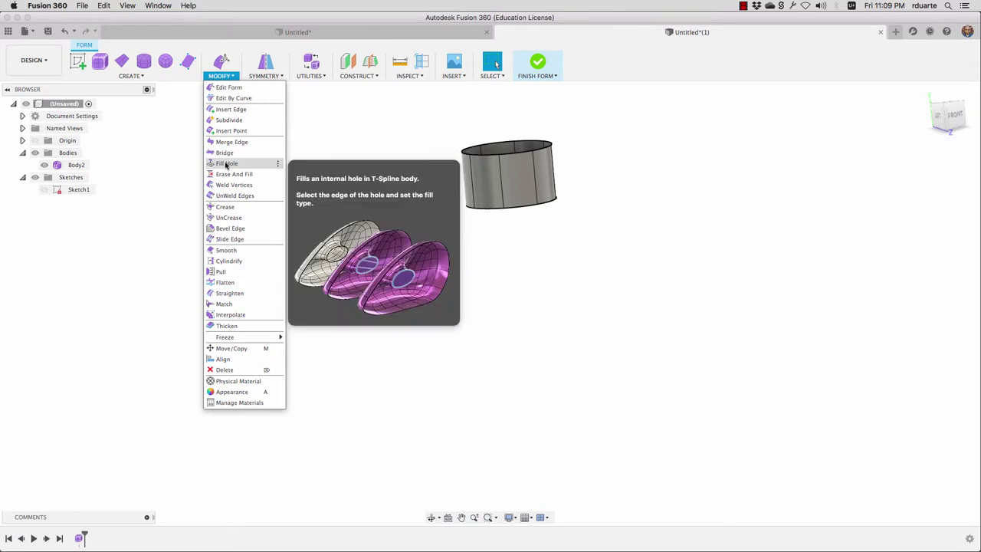
click(220, 62)
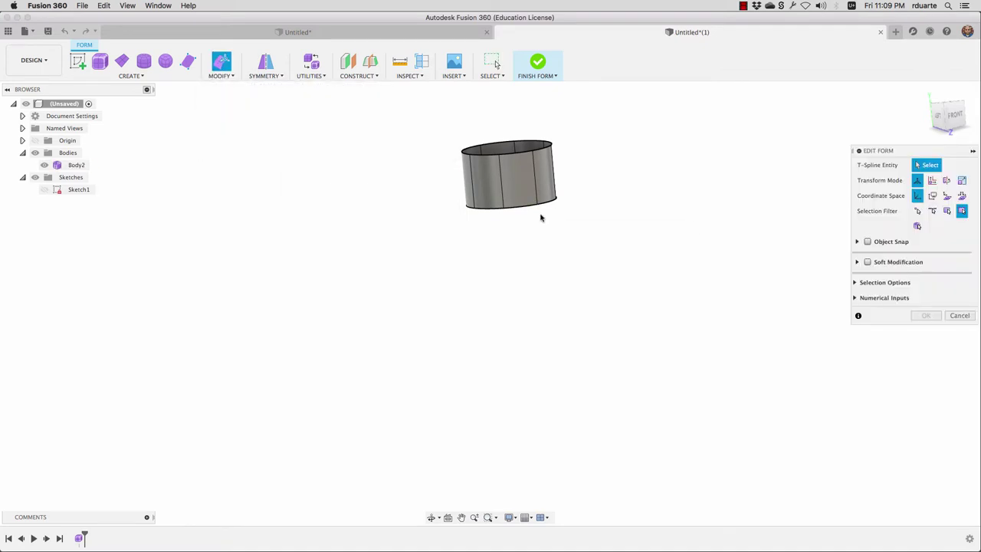
mouse_move(541, 217)
shift+middle_down()
mouse_move(537, 248)
mouse_move(526, 220)
shift+middle_up()
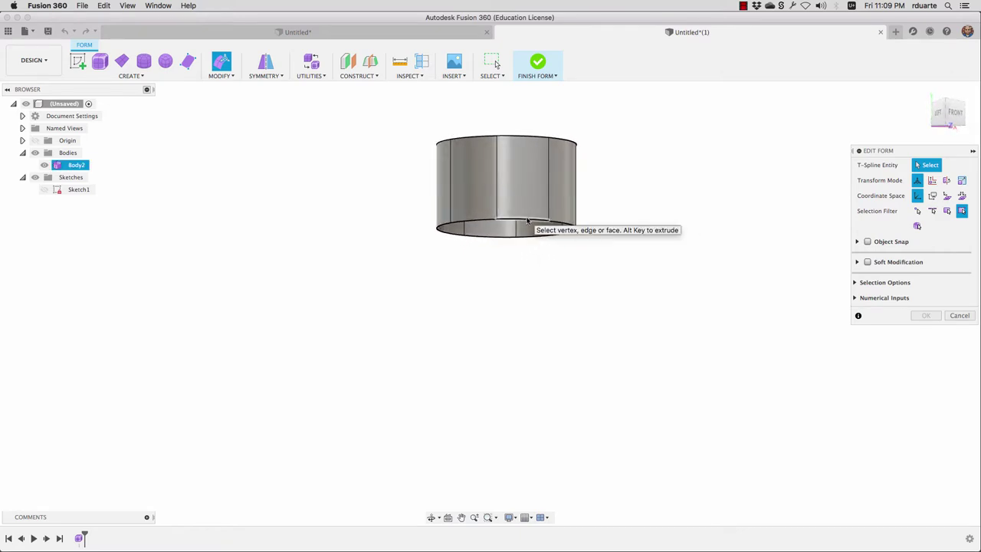
shift+middle_drag(526, 221, 582, 184)
double_click(532, 221)
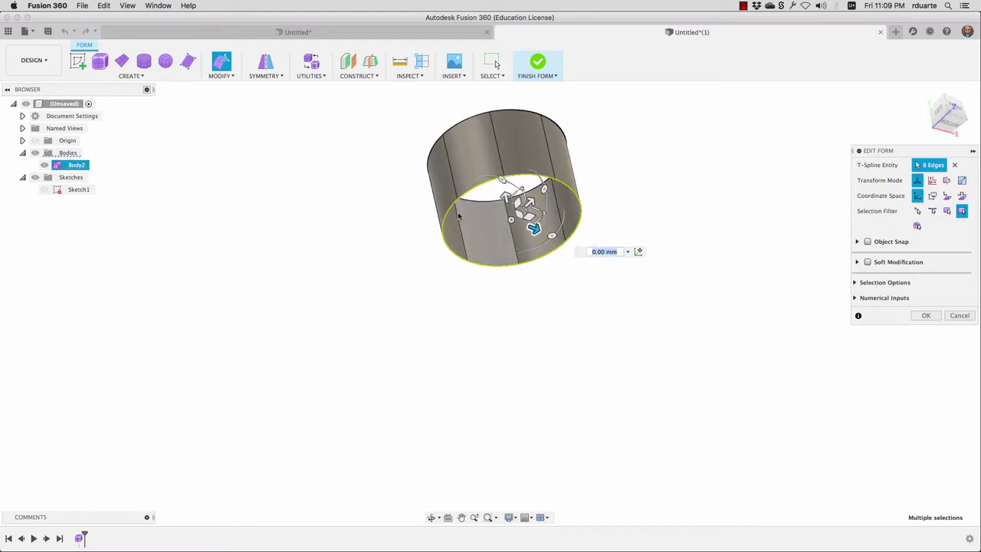
shift+middle_drag(613, 213, 563, 180)
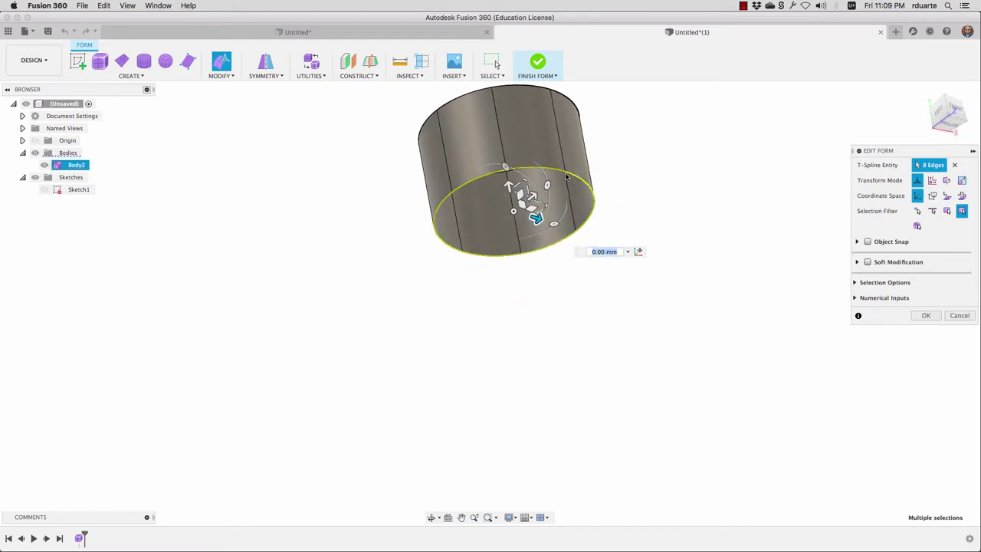
click(565, 171)
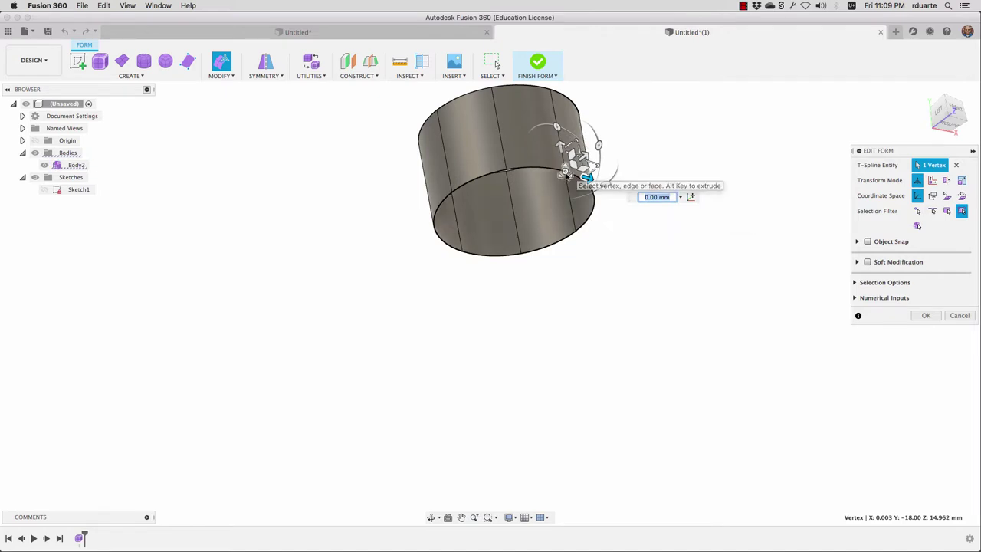
click(507, 169)
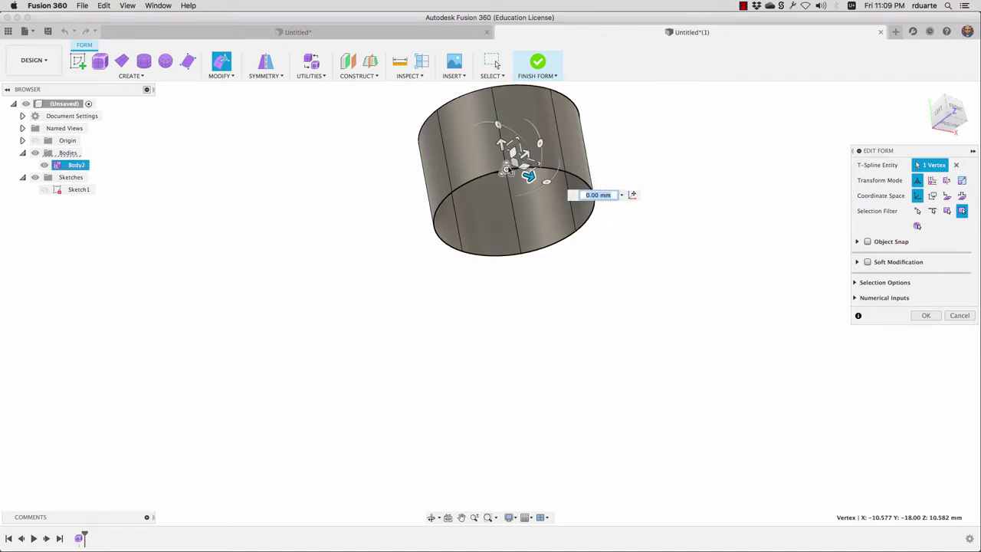
Select one vertical edge of the cylinder wall and rotate it by -5 degrees.
click(497, 118)
shift+scroll(607, 240, up, 8)
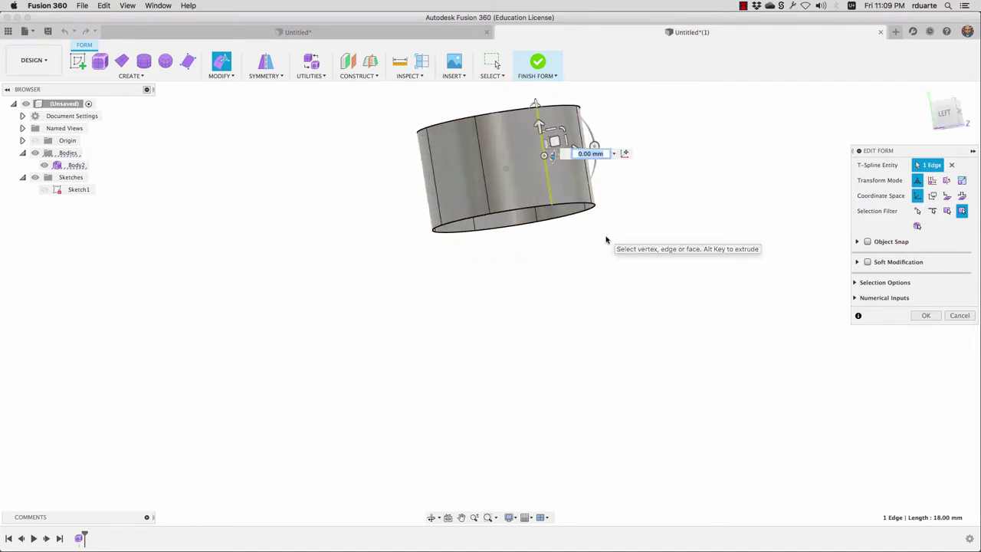
shift+scroll(607, 243, up, 10)
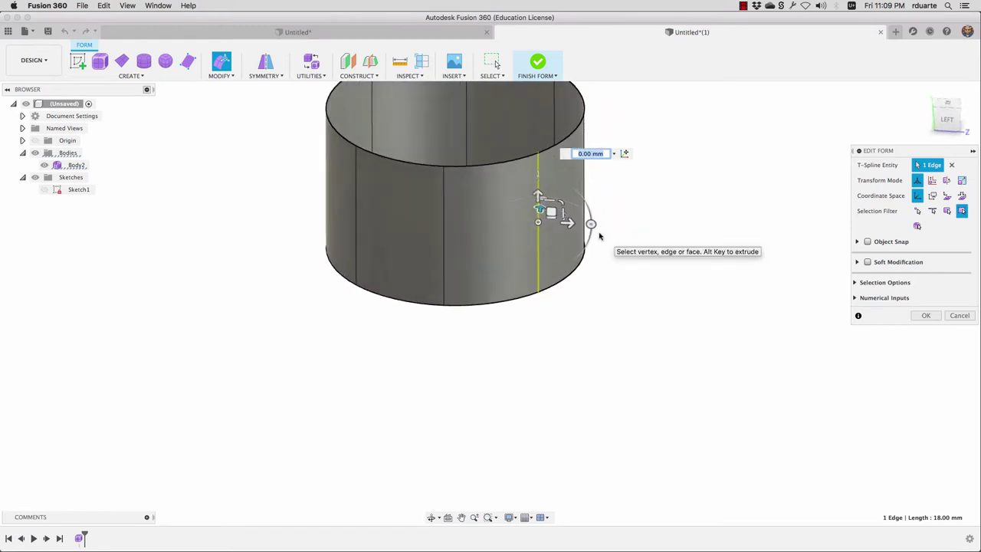
shift+scroll(529, 245, up, 10)
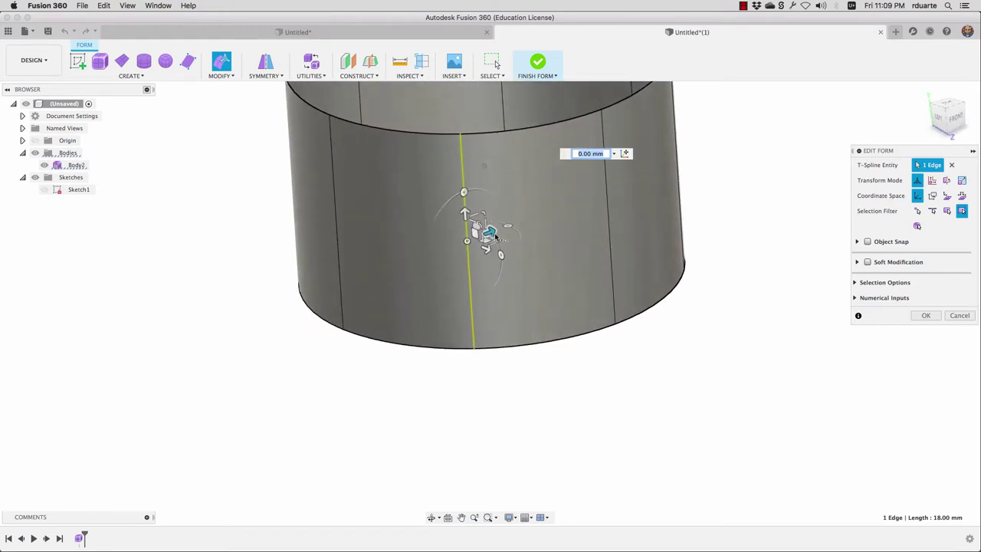
shift+scroll(524, 236, down, 10)
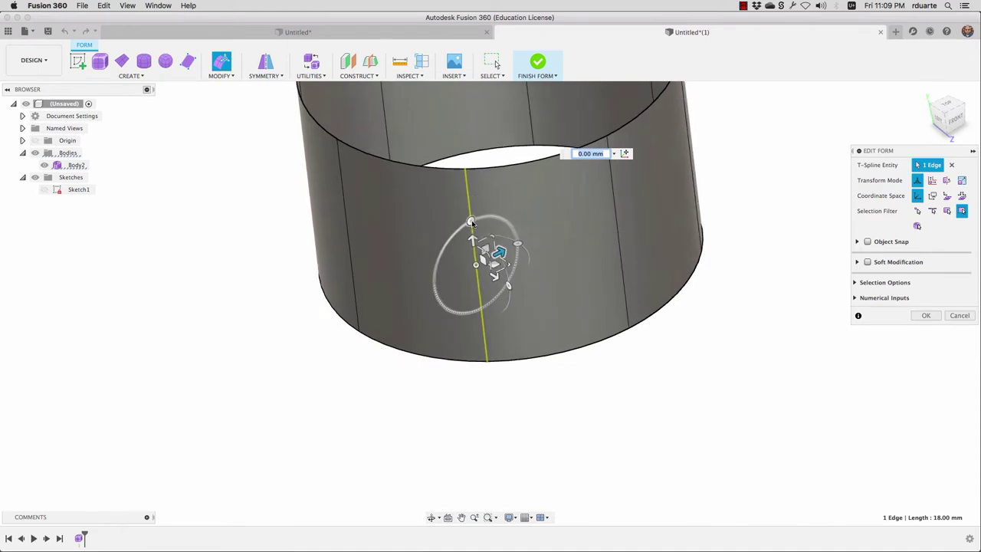
mouse_move(464, 222)
mouse_down()
mouse_move(449, 228)
mouse_move(473, 218)
mouse_up()
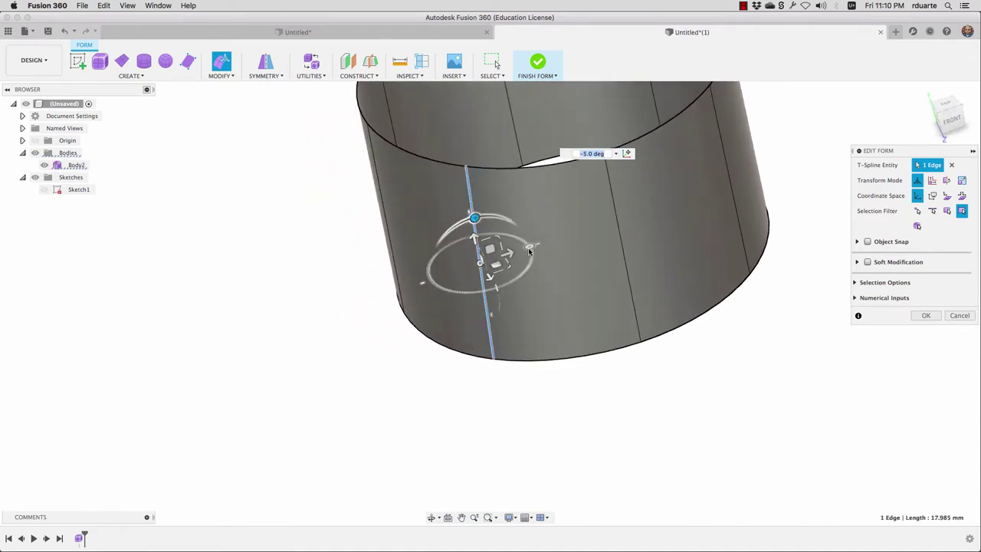
Move the selected vertical edge and scale it by a factor of about 1.33.
shift+scroll(527, 257, left, 10)
shift+scroll(497, 284, left, 2)
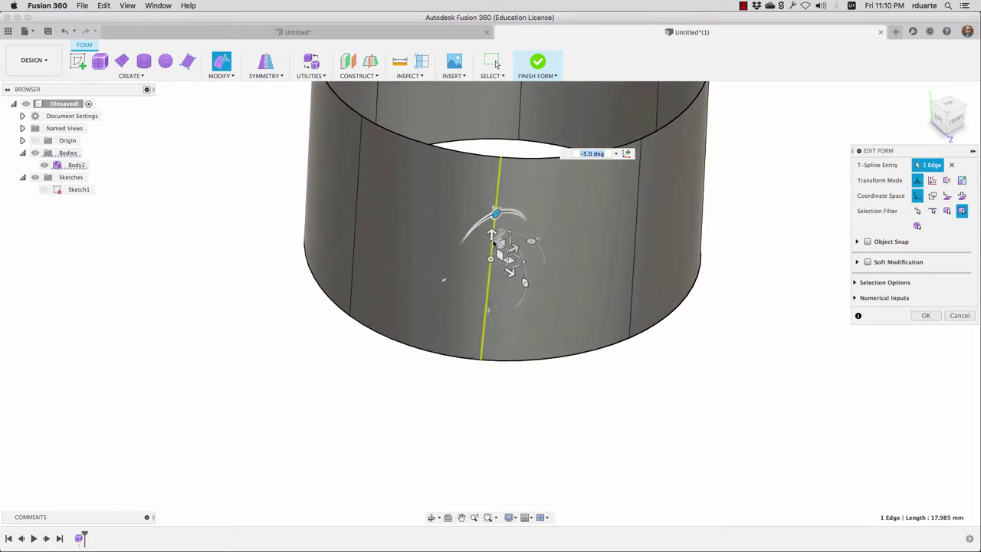
mouse_move(492, 234)
mouse_down()
mouse_move(492, 166)
mouse_move(490, 269)
mouse_move(491, 230)
mouse_up()
shift+middle_drag(580, 302, 526, 245)
drag(530, 246, 378, 282)
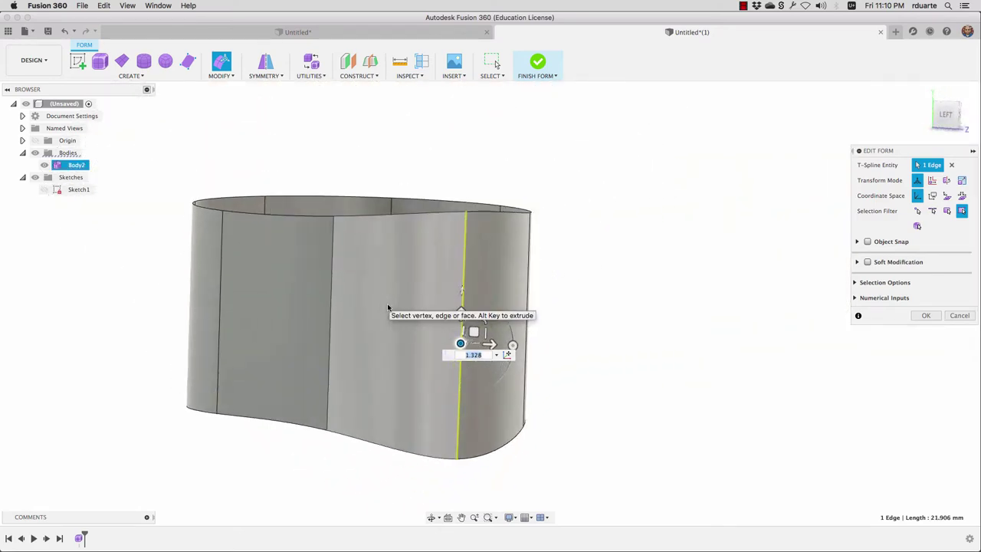
Try rotating the selected vertical wall edge by -20 degrees, and cancel the edit.
shift+middle_drag(388, 308, 532, 308)
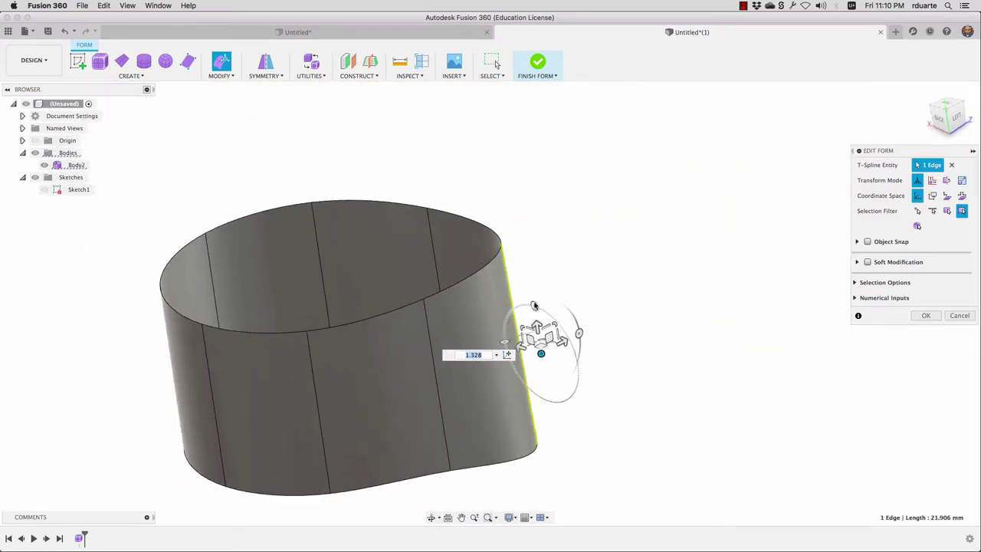
drag(535, 306, 522, 302)
shift+middle_drag(540, 367, 265, 409)
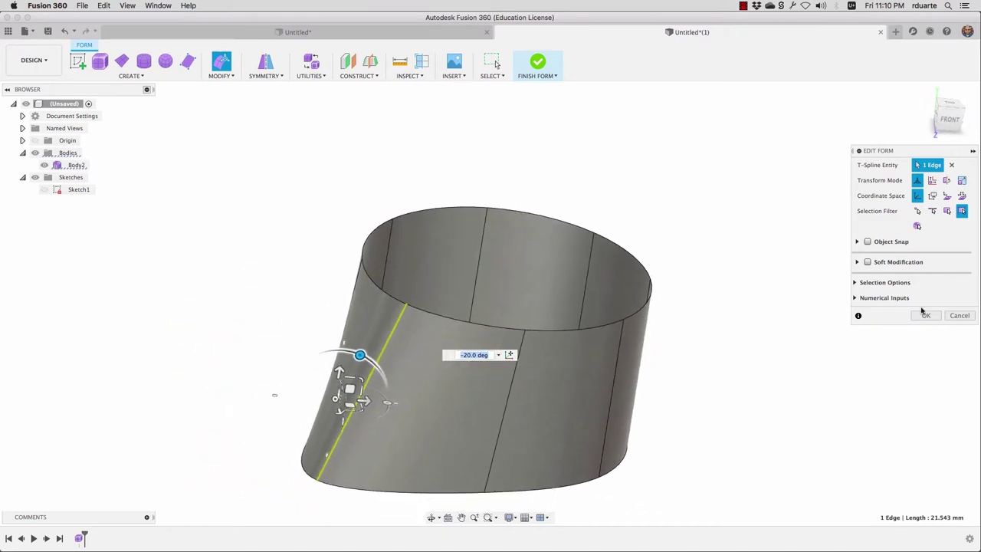
click(960, 316)
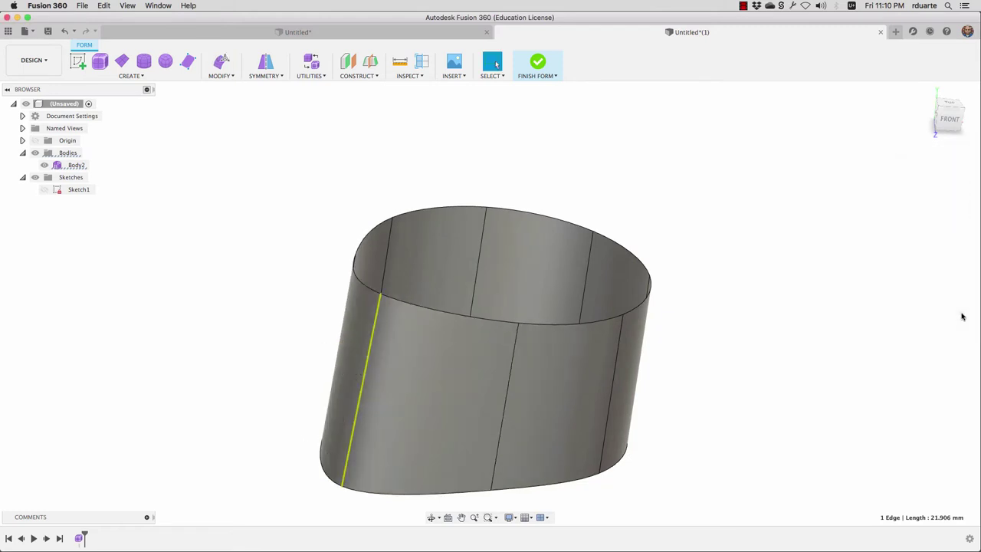
Undo all the Edit Form changes made to the cylinder's vertical edge, restoring the plain cylinder.
shift+middle_drag(963, 317, 681, 328)
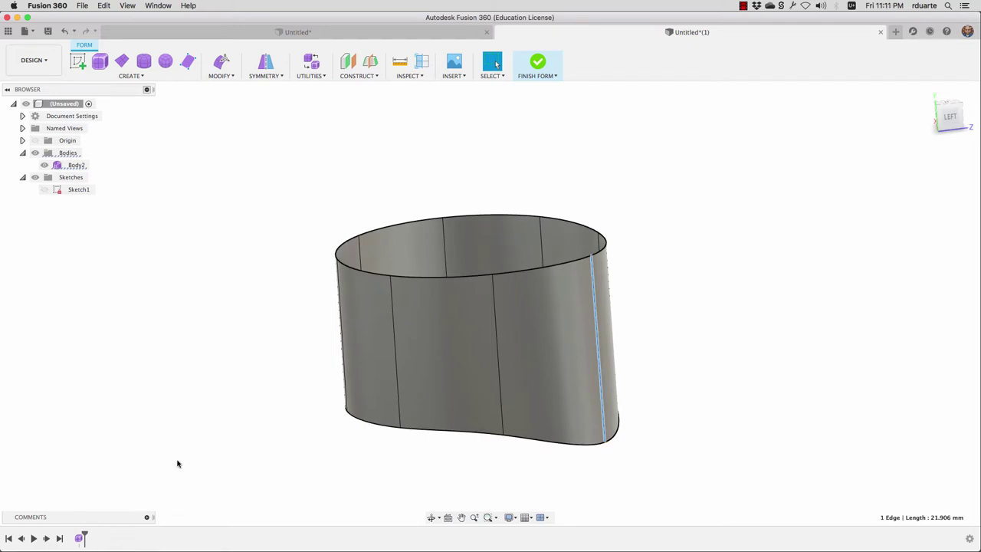
click(65, 31)
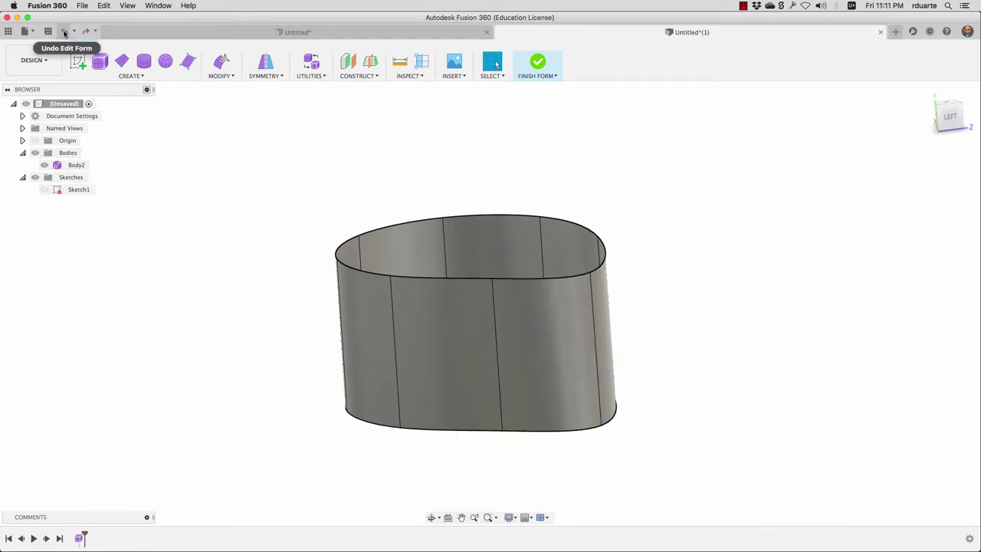
click(65, 32)
click(66, 32)
click(65, 31)
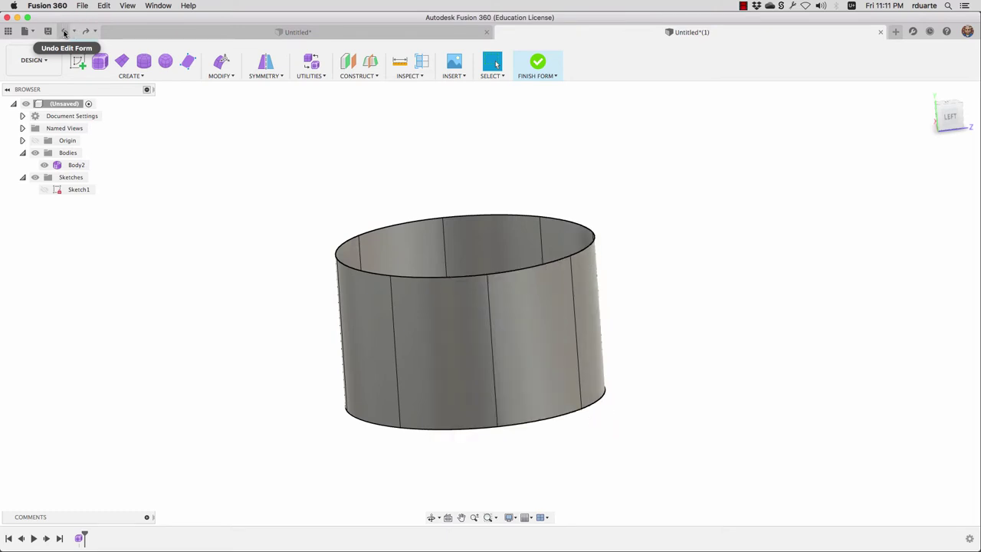
click(74, 31)
mouse_move(95, 45)
click(271, 59)
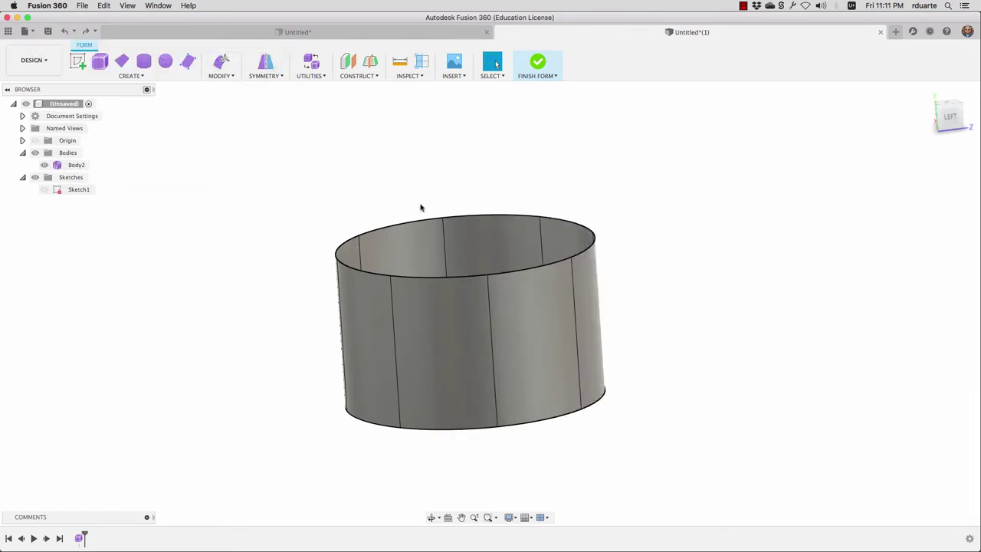
Restart Edit Form, select the cylinder's entire bottom edge loop and extrude it downward by -17 mm.
shift+middle_drag(625, 257, 646, 245)
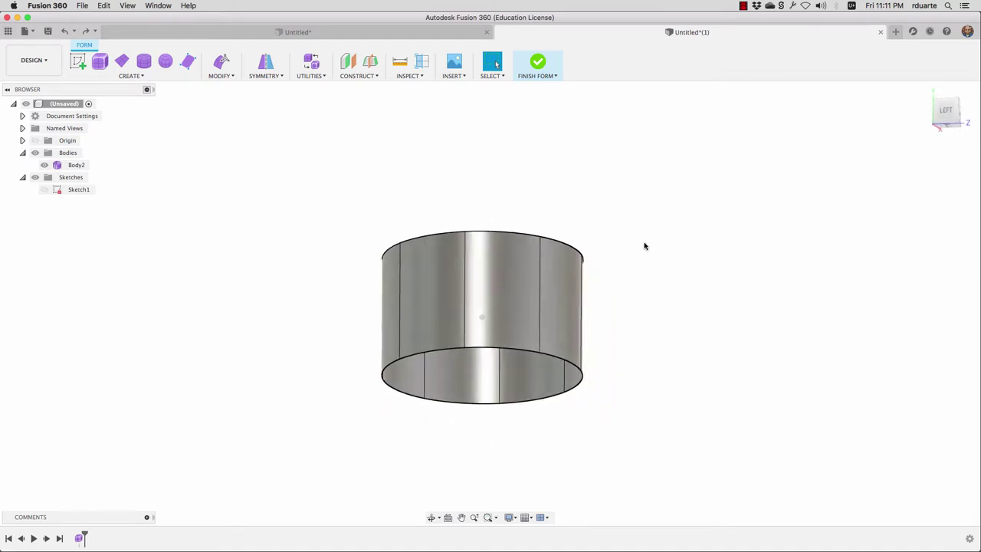
middle_click(646, 246)
middle_click(646, 246)
click(220, 63)
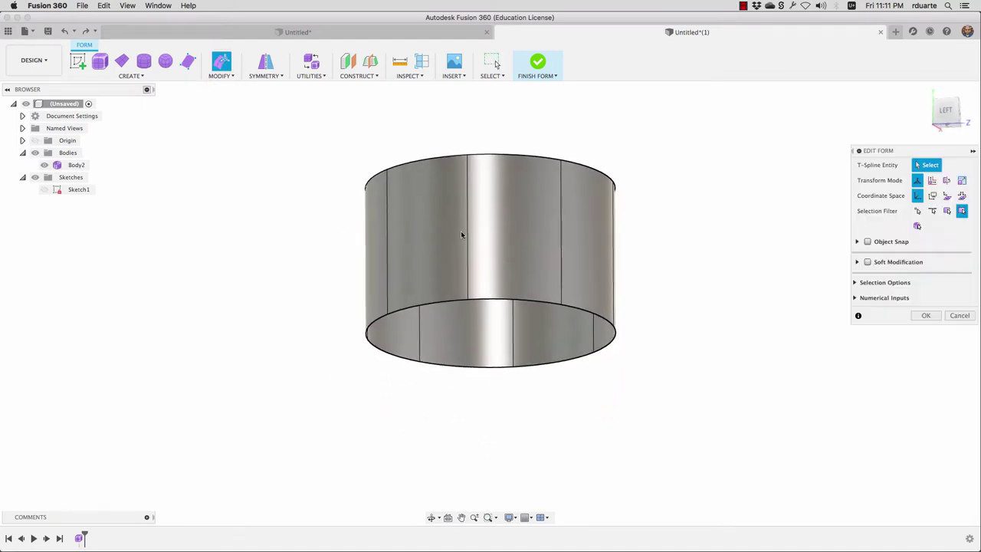
double_click(506, 303)
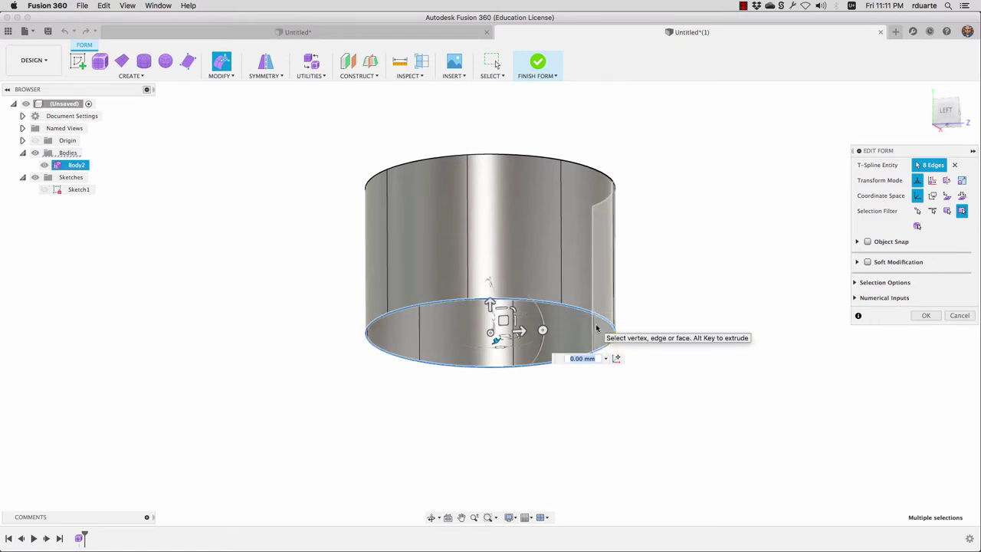
shift+middle_drag(543, 307, 499, 301)
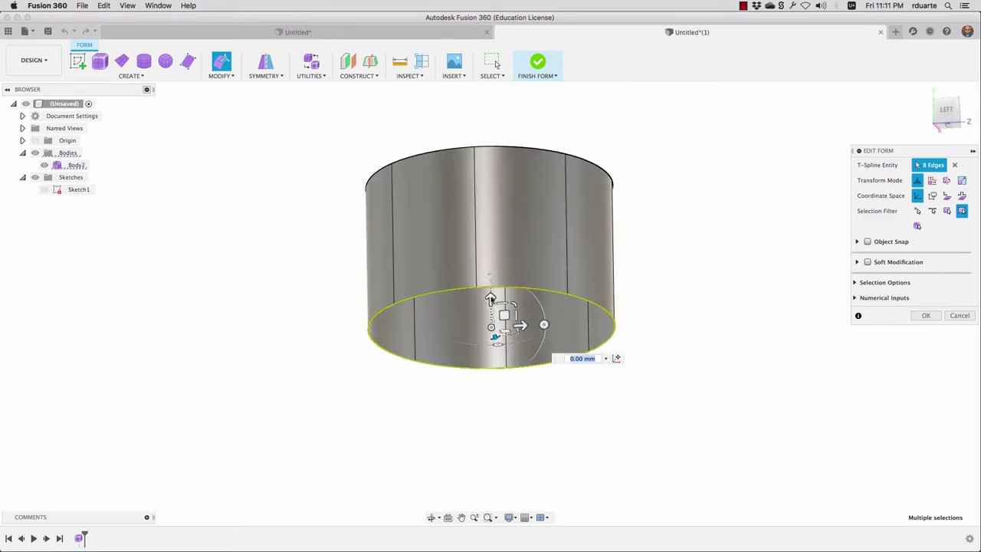
mouse_move(491, 301)
mouse_down()
mouse_move(491, 333)
mouse_move(490, 291)
mouse_up()
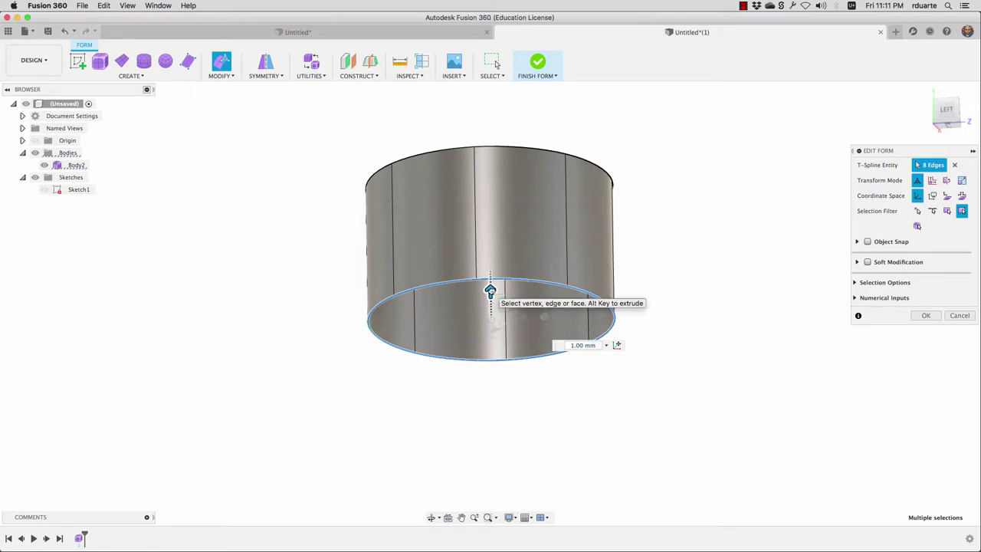
alt+drag(491, 291, 492, 431)
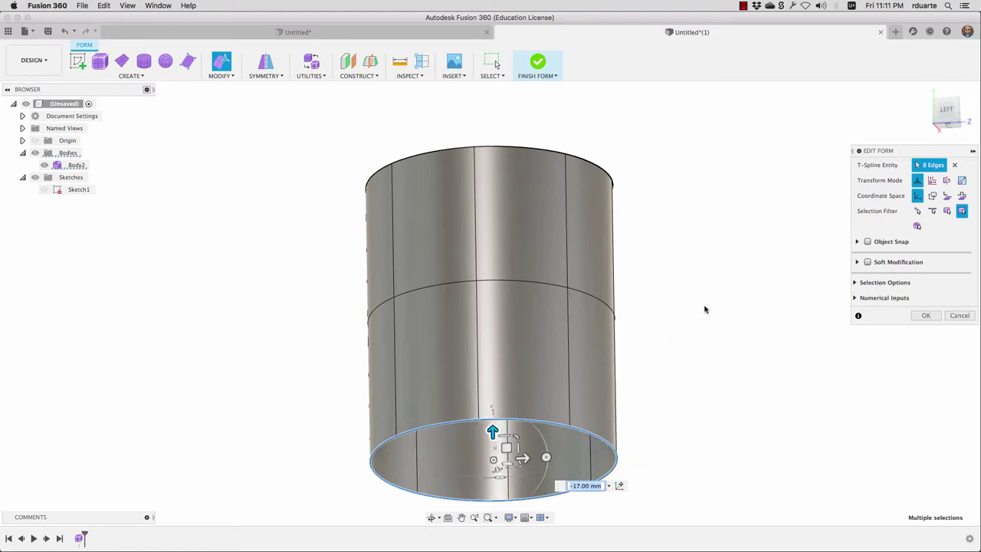
Flare the bottom opening by scaling its edge loop uniformly by a factor of about 1.663.
scroll(708, 309, down, 3)
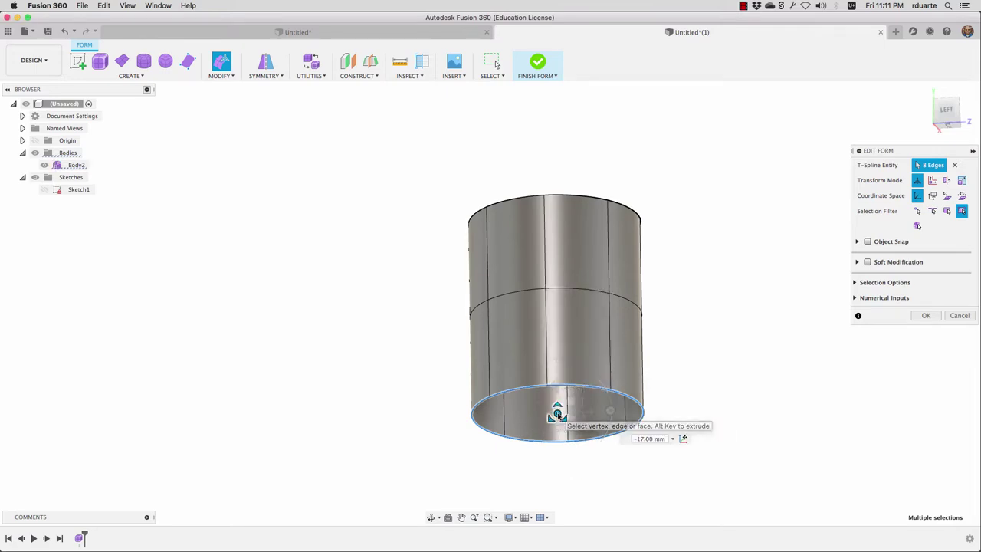
drag(560, 411, 536, 449)
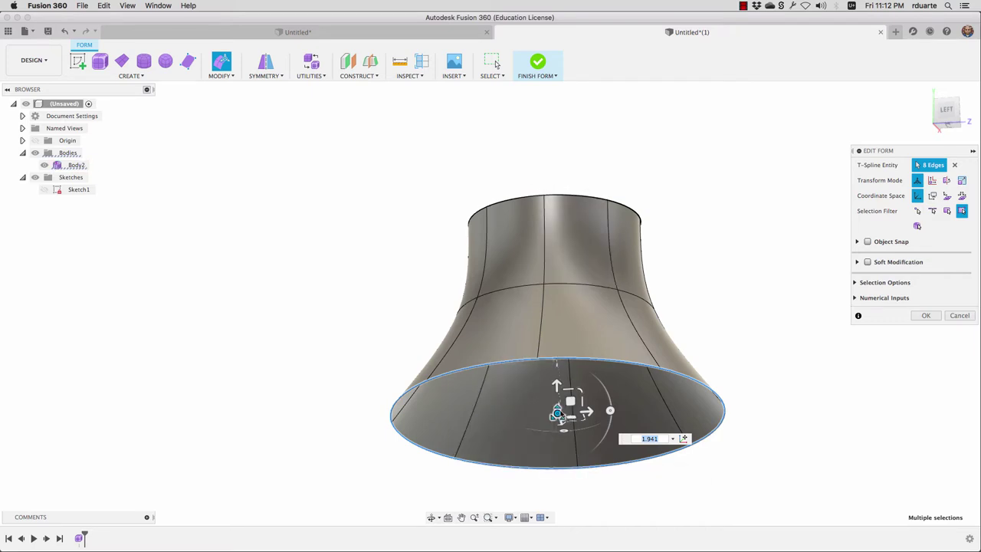
drag(556, 414, 552, 408)
shift+middle_drag(768, 205, 484, 173)
shift+middle_drag(561, 182, 569, 190)
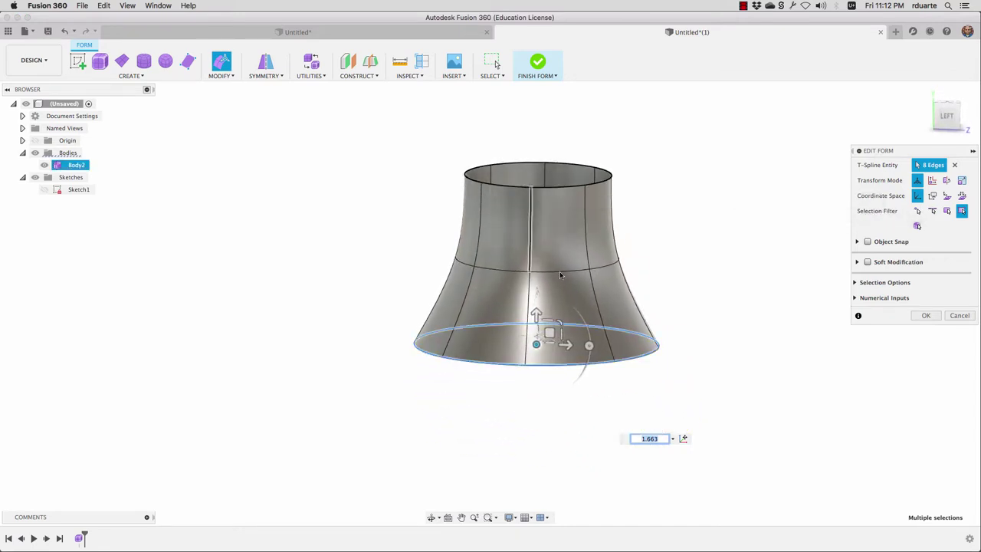
Extrude the flared bottom edge loop by -30 mm and scale the new loop by a factor of about 1.249.
shift+middle_drag(583, 362, 585, 355)
scroll(584, 353, down, 4)
scroll(585, 317, down, 3)
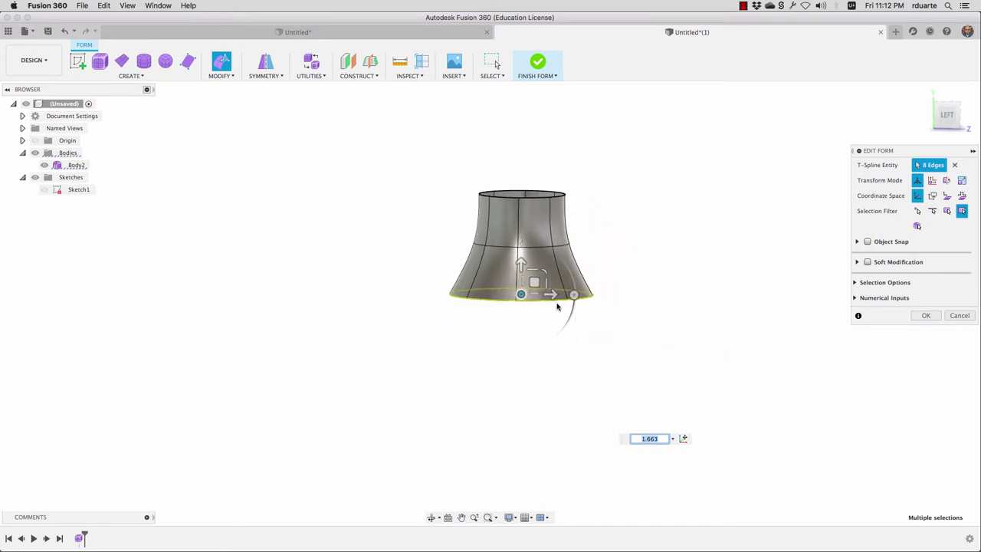
shift+middle_drag(530, 274, 525, 264)
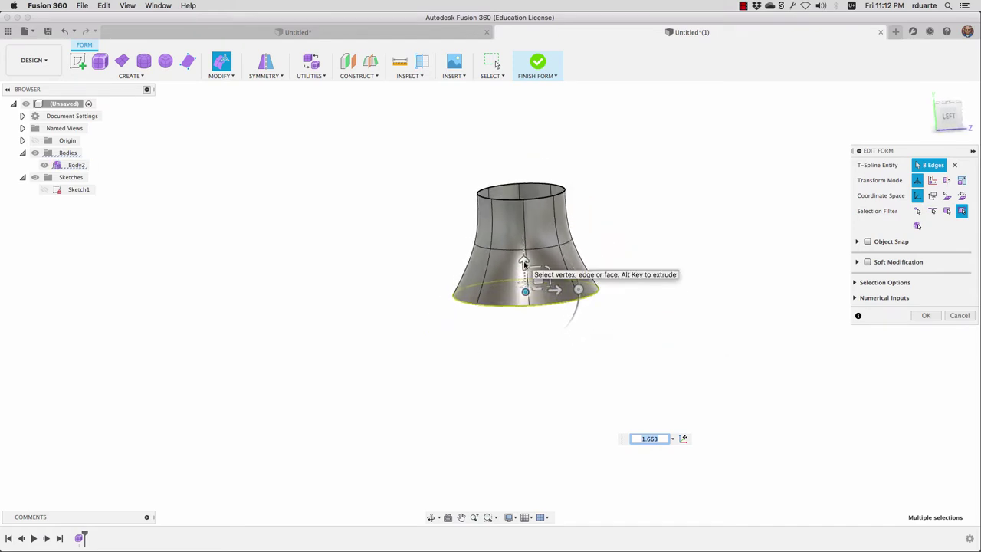
drag(524, 263, 518, 353)
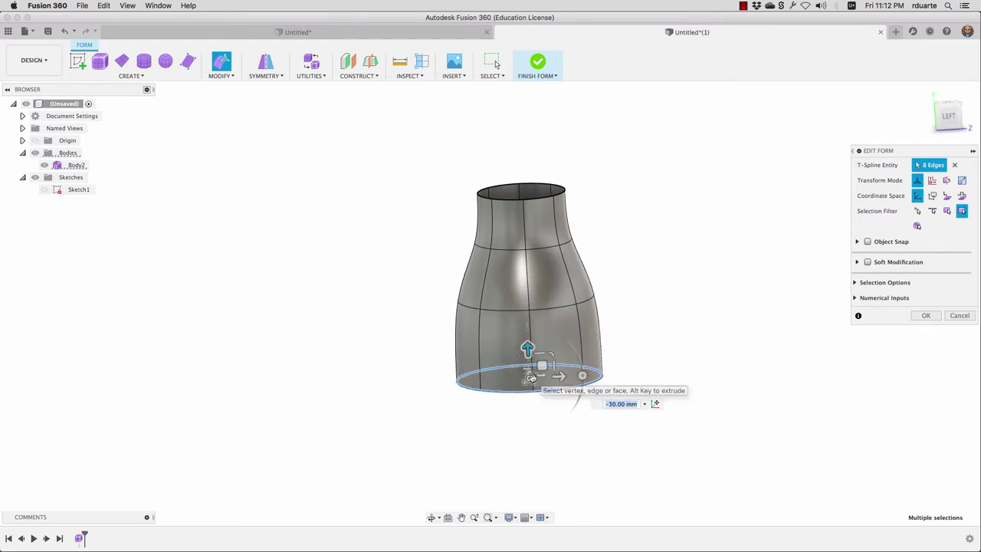
drag(529, 379, 512, 393)
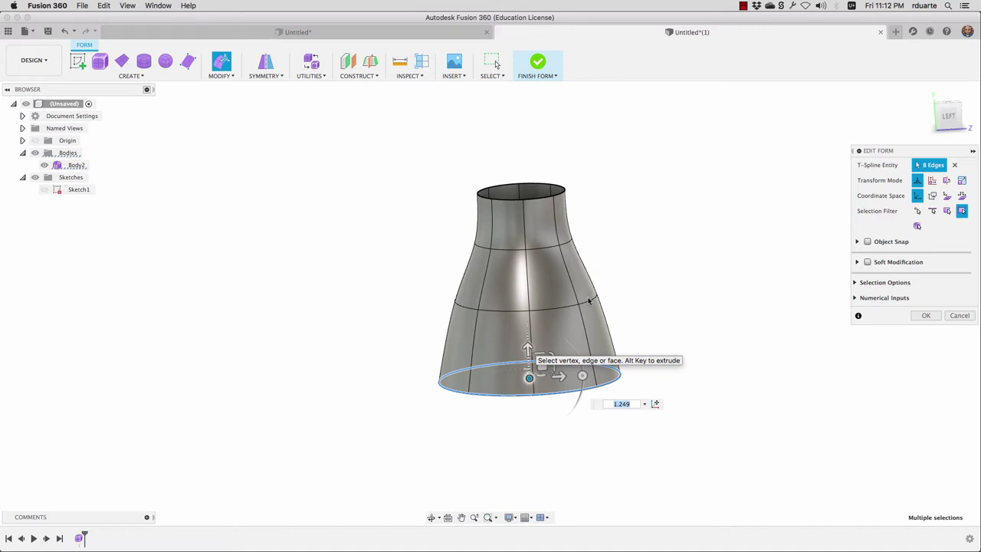
scroll(594, 284, down, 5)
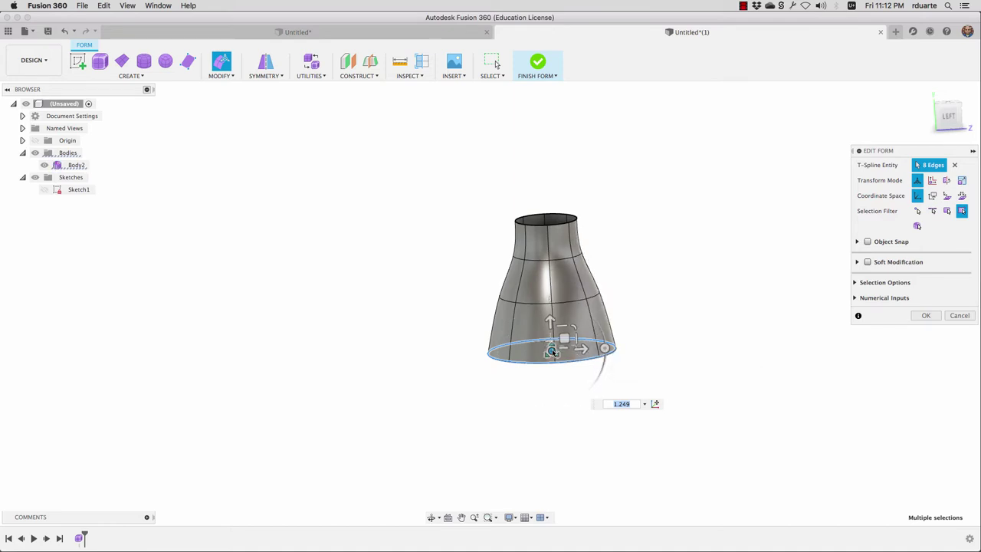
Narrow the bottom edge loop and move it downward by -50 mm to lengthen the body.
drag(552, 350, 574, 373)
drag(550, 320, 567, 422)
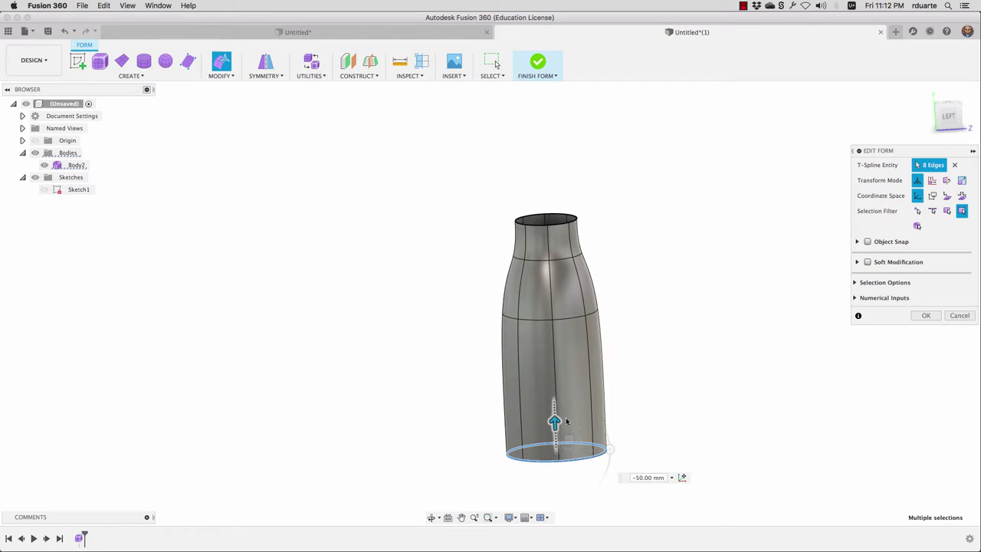
scroll(637, 291, up, 3)
scroll(637, 291, down, 6)
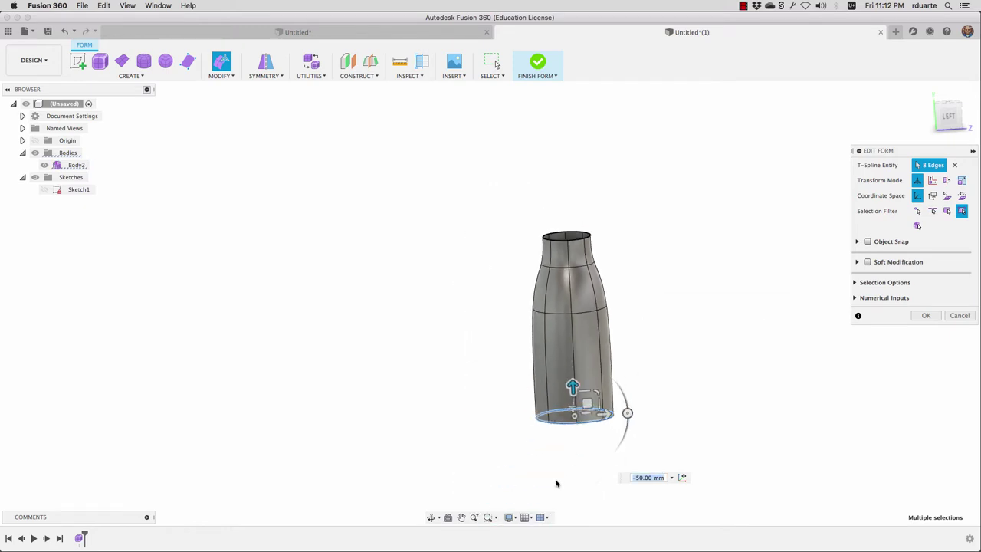
scroll(561, 479, up, 3)
scroll(568, 456, down, 1)
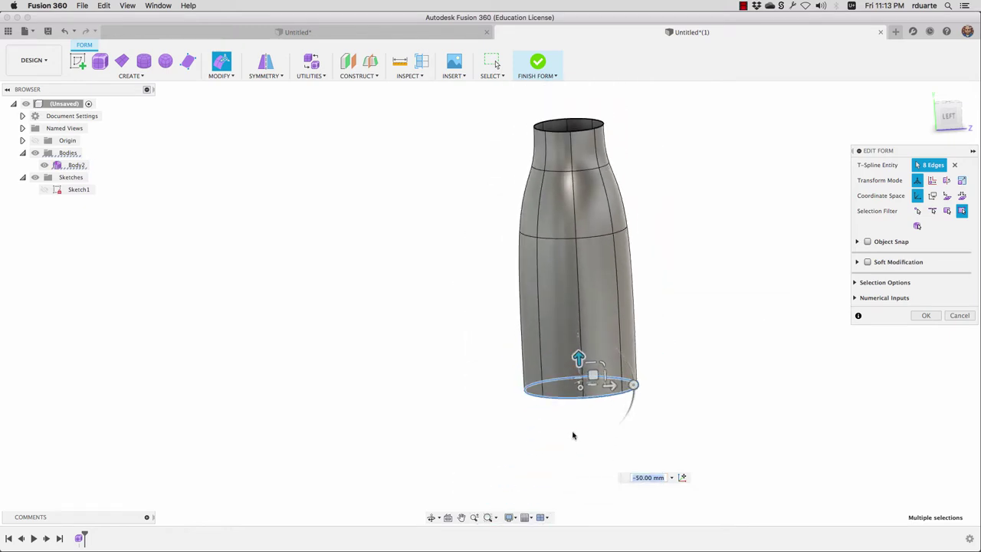
Lower the bottom edge loop to -55 mm and extrude it further down into a tapered base scaled by about 0.774.
drag(579, 358, 578, 369)
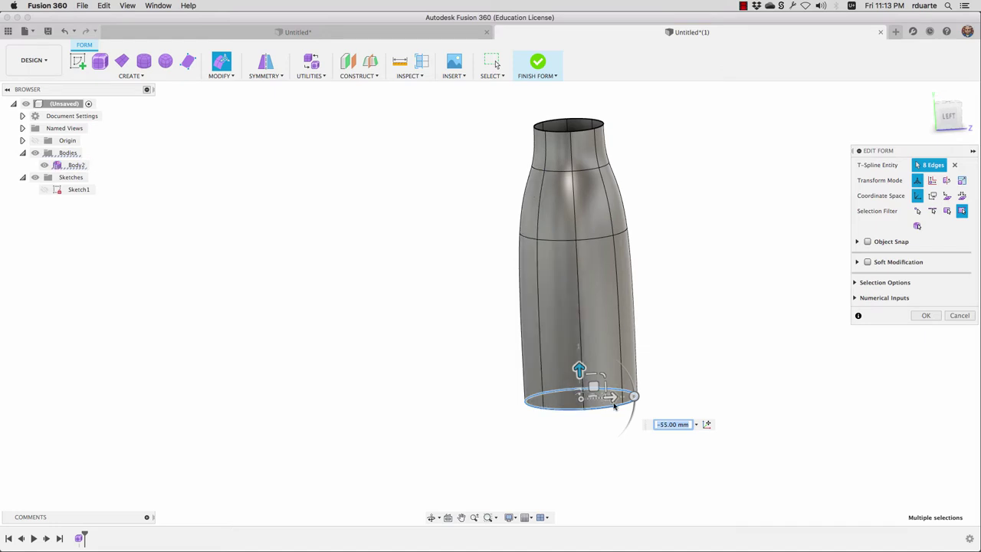
drag(579, 368, 601, 448)
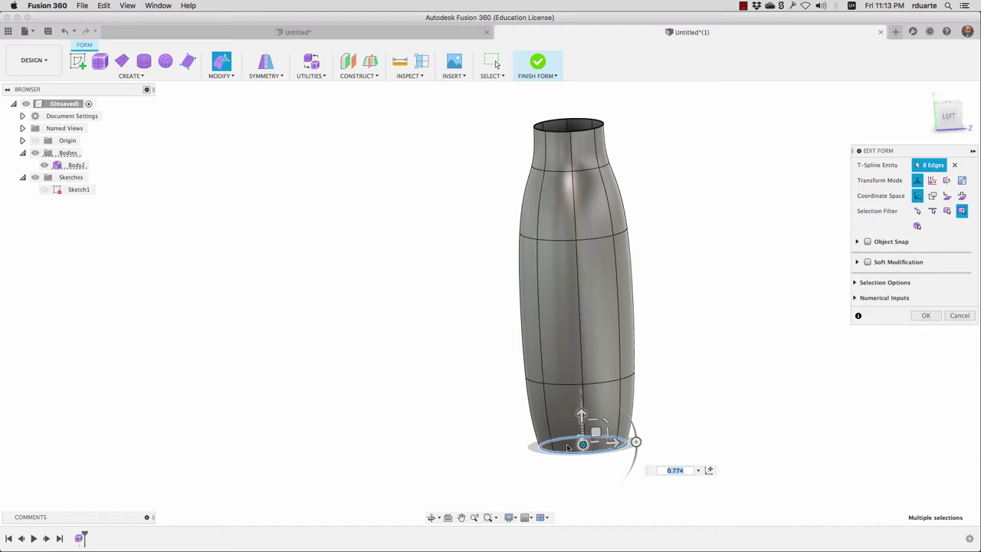
Select the edge loop just below the vase's shoulder and scale it by a factor of about 1.272.
double_click(562, 242)
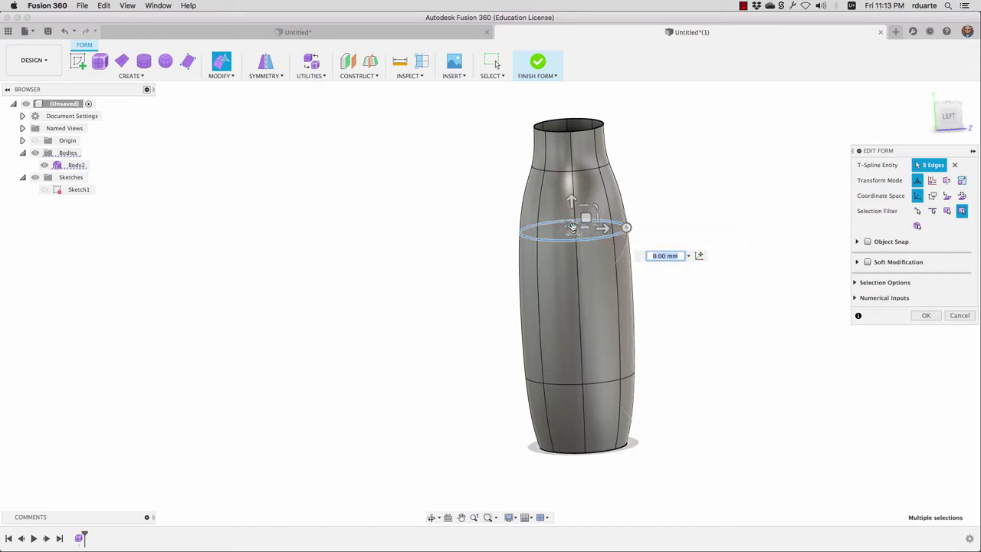
drag(573, 229, 529, 235)
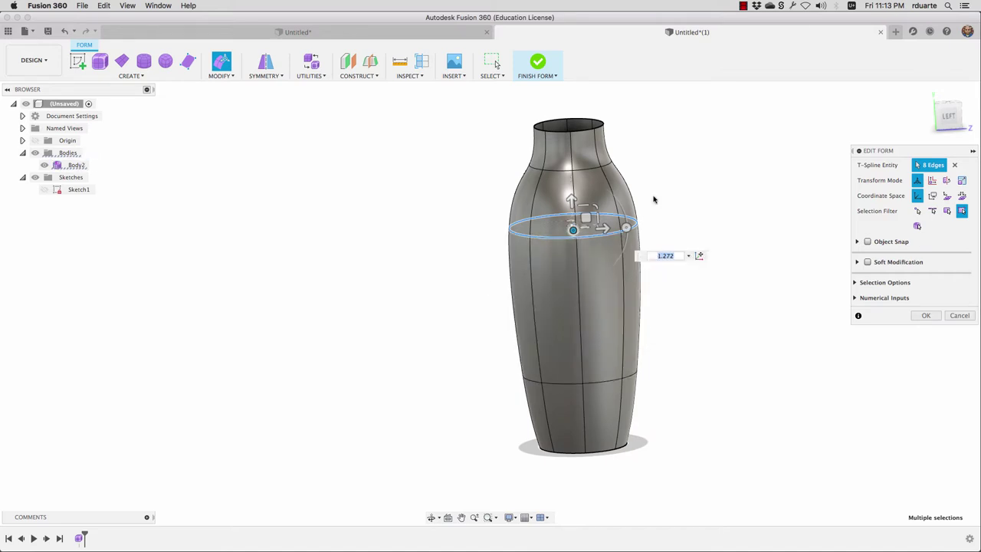
Select one tall wall face of the vase, try moving it by -20 mm and 45 mm, and cancel the edit.
click(612, 283)
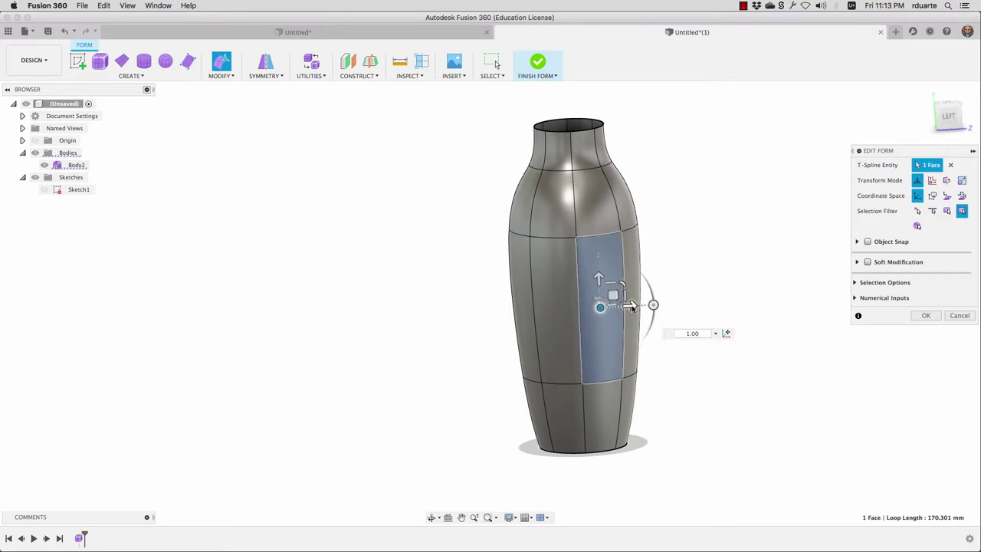
shift+scroll(637, 312, left, 5)
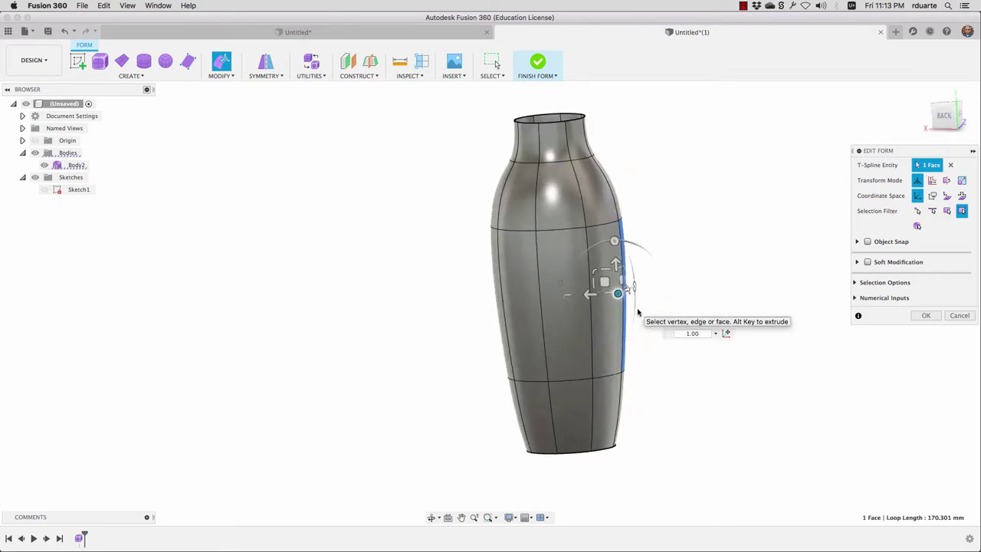
shift+scroll(638, 312, up, 5)
drag(588, 297, 652, 302)
shift+middle_drag(652, 302, 635, 309)
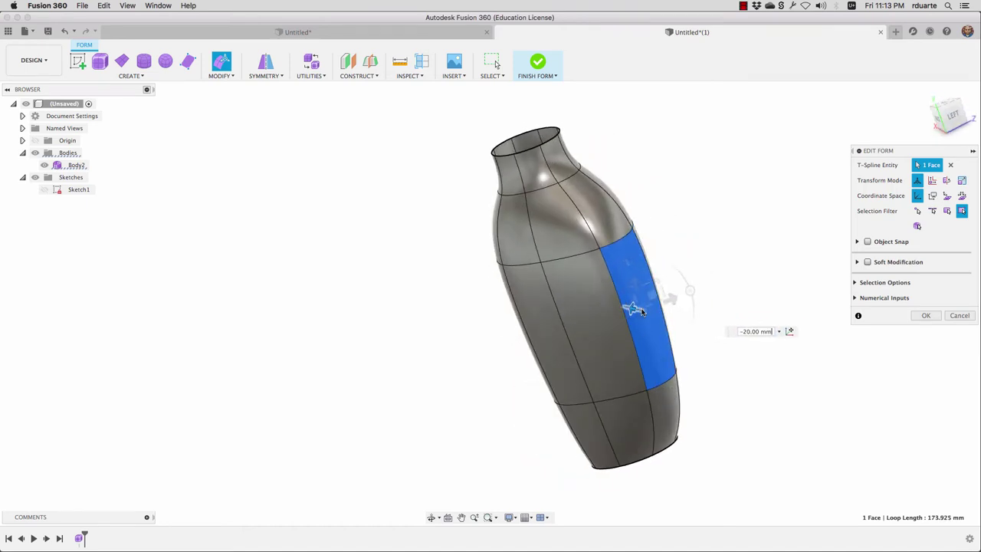
shift+scroll(642, 312, right, 3)
mouse_move(646, 312)
mouse_down()
mouse_move(663, 315)
mouse_move(637, 306)
mouse_up()
shift+scroll(648, 311, right, 5)
shift+scroll(648, 311, left, 5)
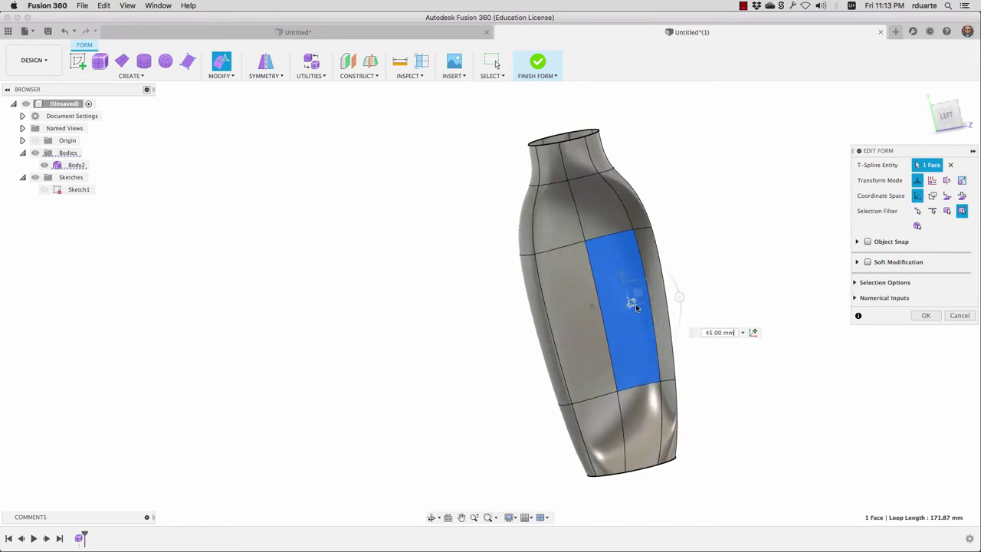
shift+scroll(727, 314, right, 10)
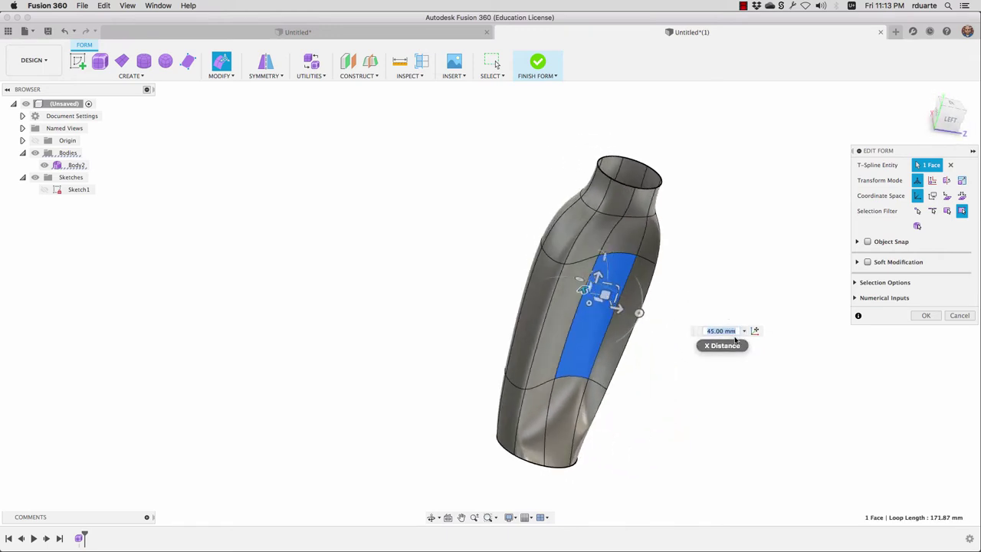
shift+scroll(735, 340, left, 5)
click(954, 317)
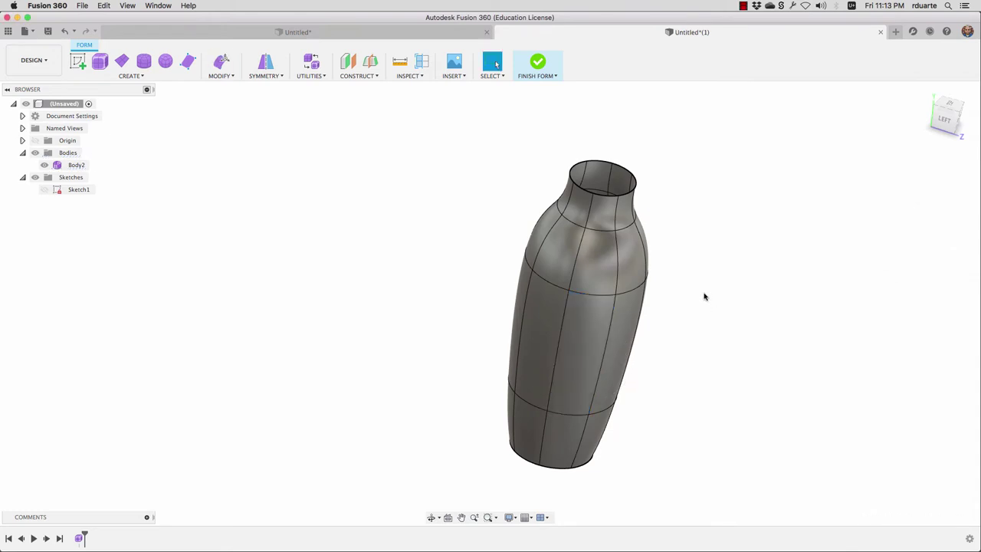
Select one vertical edge on the vase's tall middle section, try moving it outward by -45 mm, and cancel the edit.
shift+scroll(705, 296, right, 5)
shift+scroll(707, 297, left, 5)
click(225, 63)
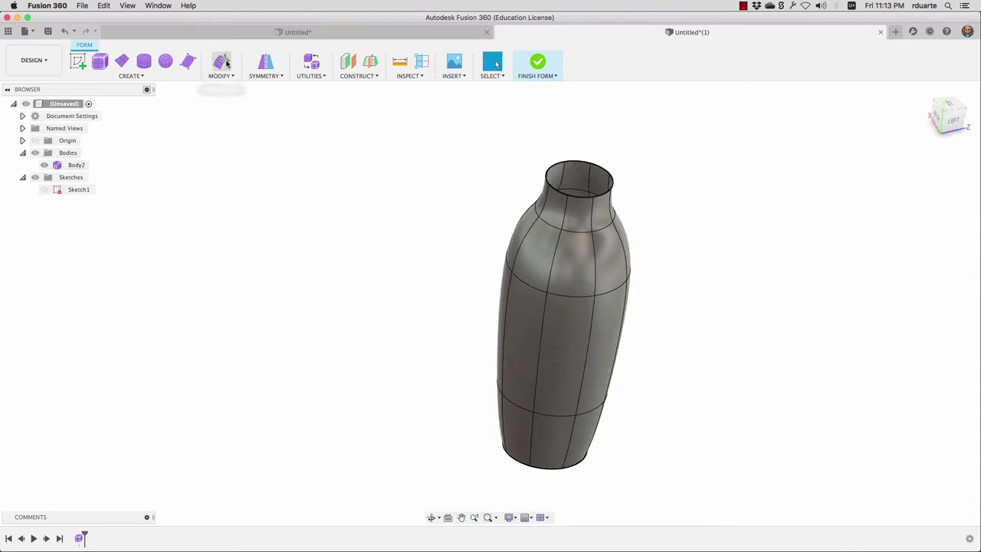
click(598, 335)
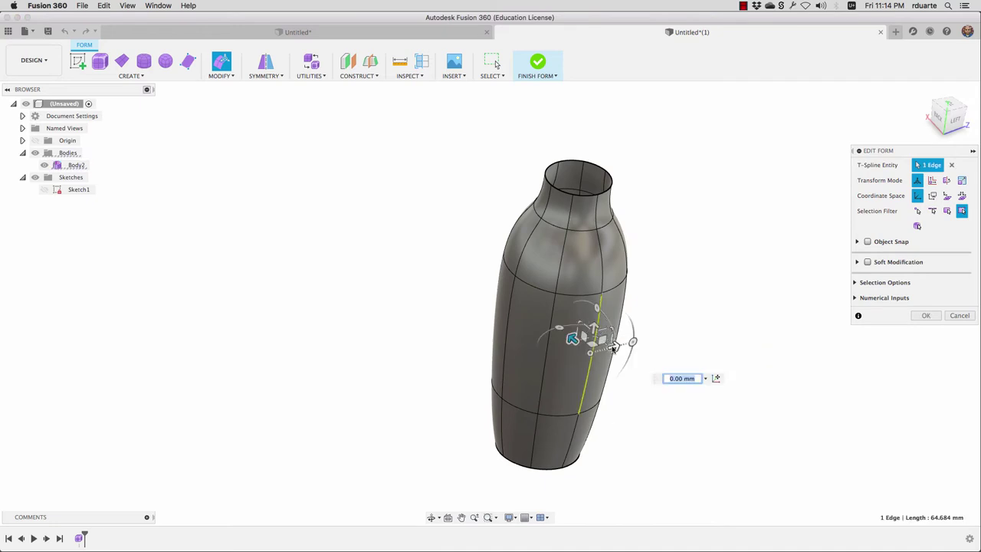
shift+scroll(598, 335, left, 3)
drag(579, 341, 654, 391)
shift+scroll(652, 330, right, 3)
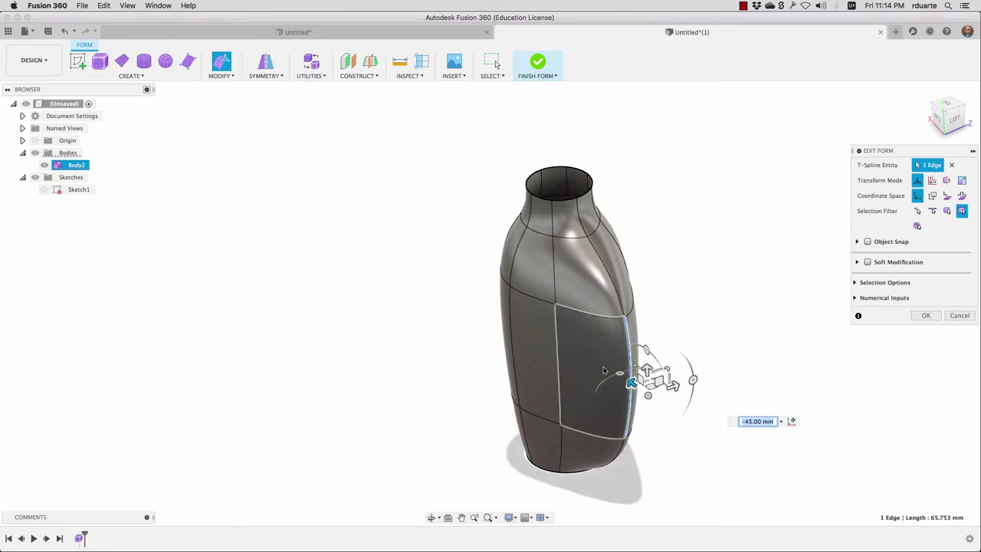
shift+middle_drag(698, 348, 860, 308)
click(958, 316)
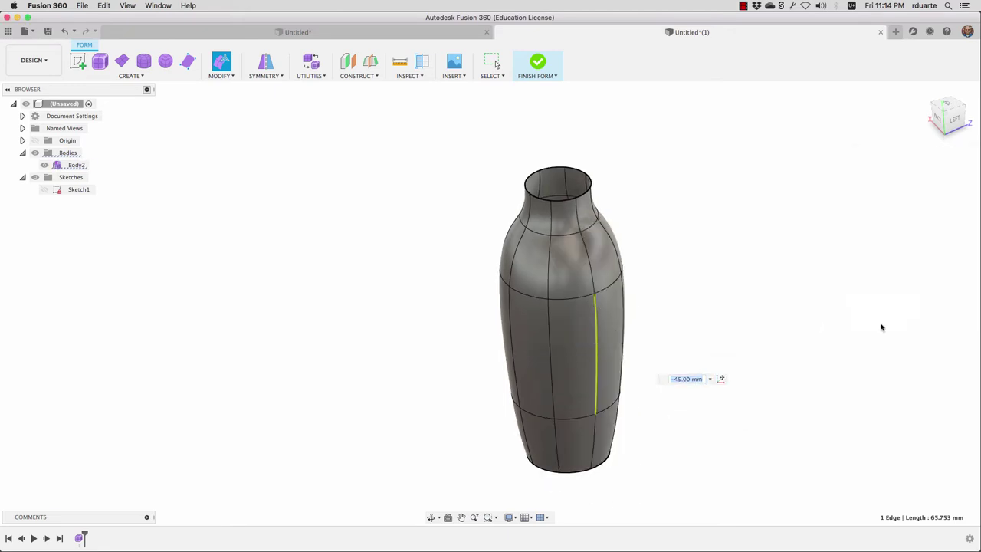
Select a single vertex on the loop below the shoulder, try moving it outward by -50 mm, and cancel the edit.
shift+middle_drag(679, 346, 597, 276)
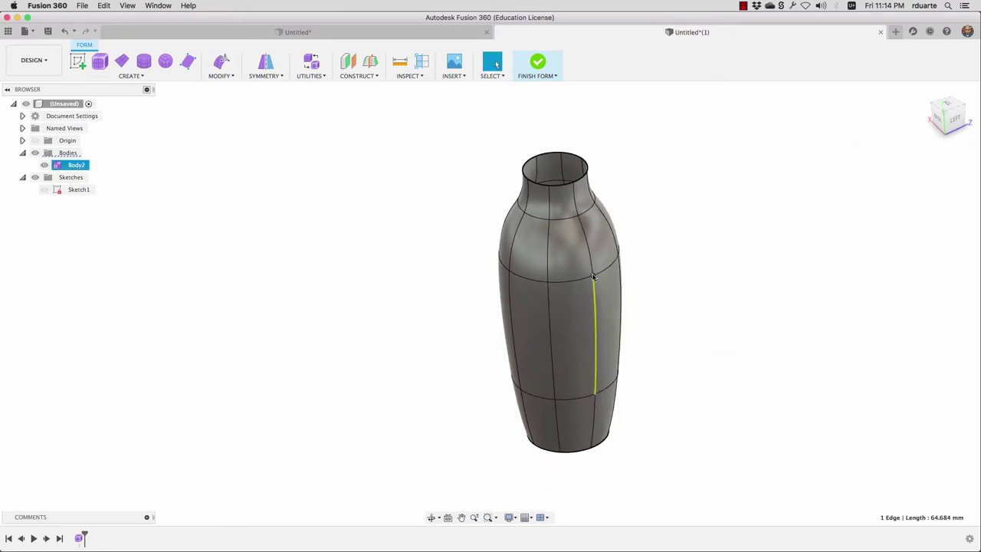
click(220, 63)
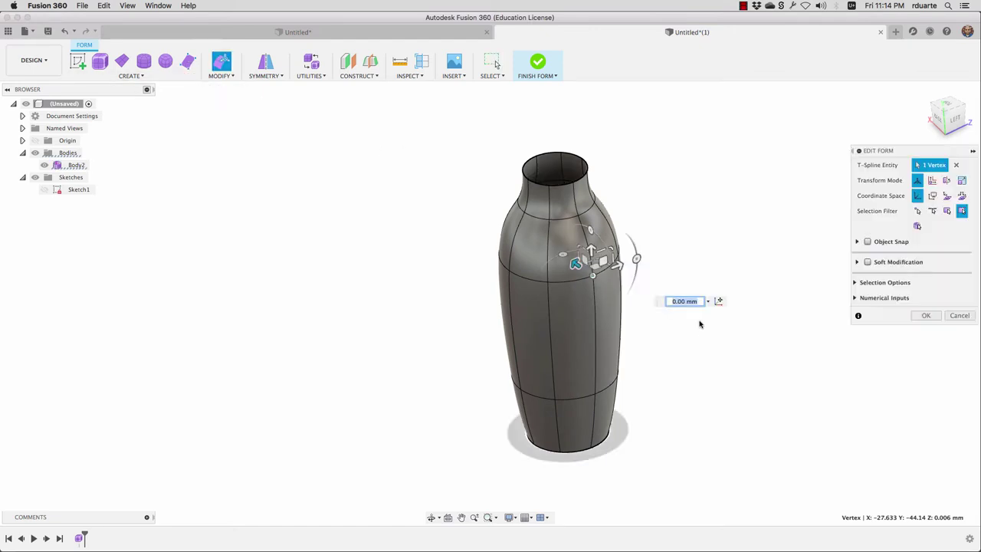
drag(574, 262, 637, 305)
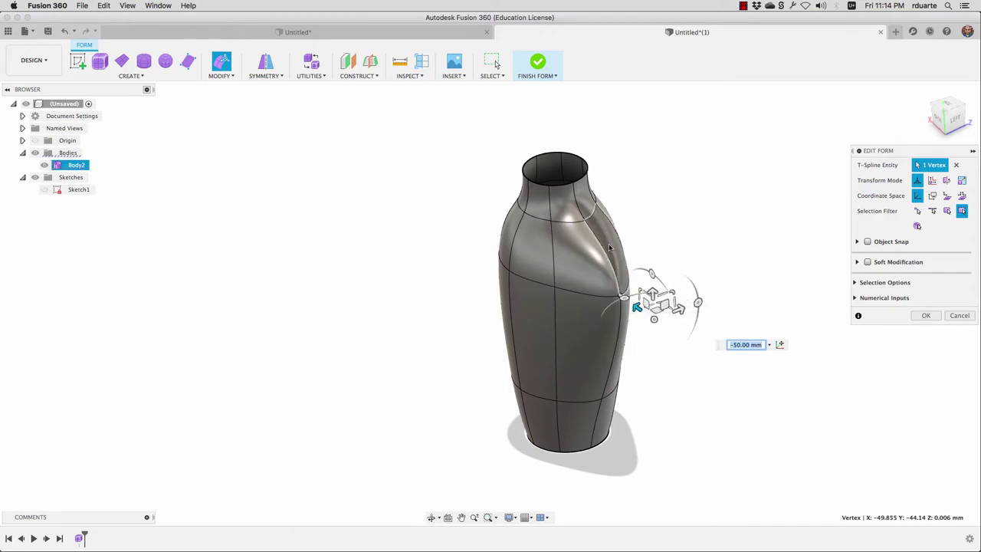
click(961, 316)
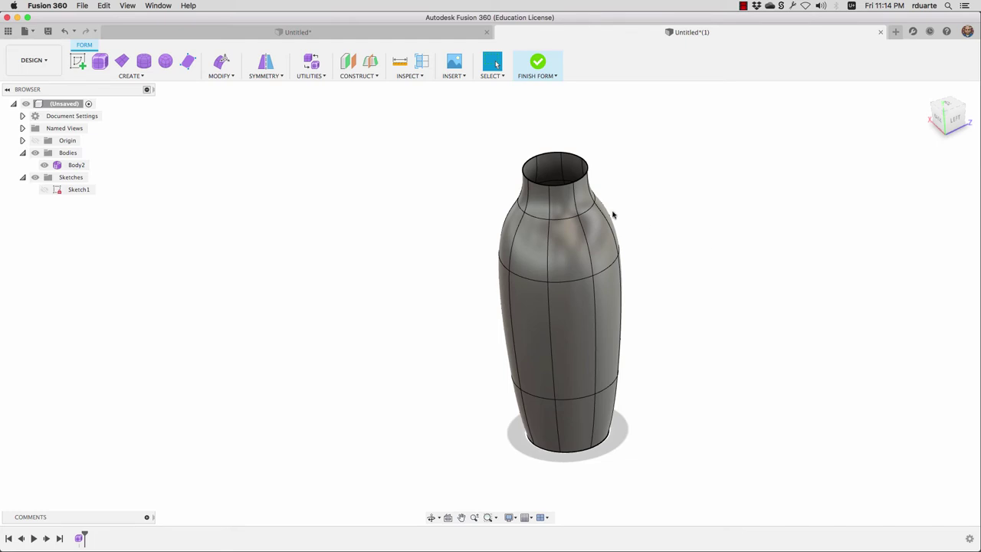
Select one tall middle face of the vase, try moving it outward by -40 mm, cancel the edit and clear the selection.
click(608, 319)
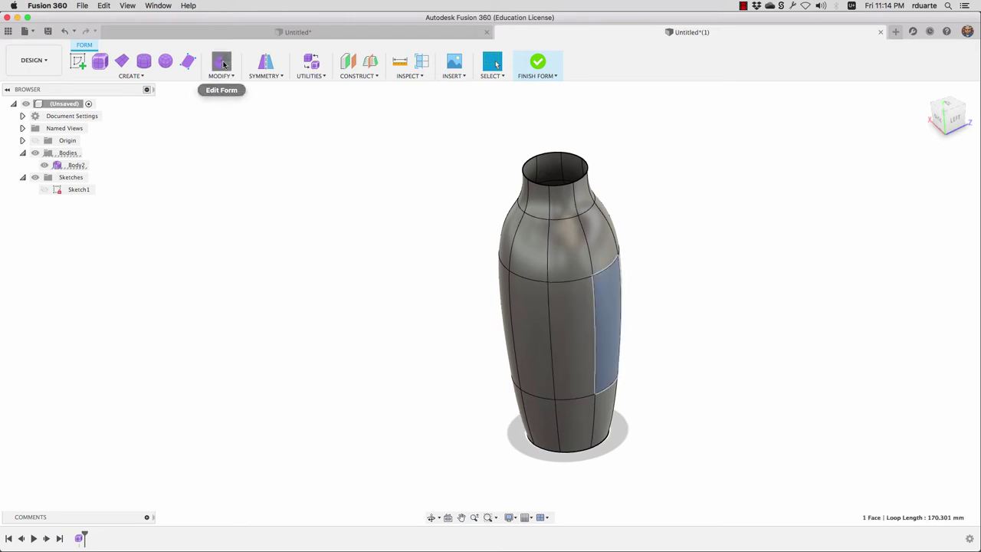
click(220, 62)
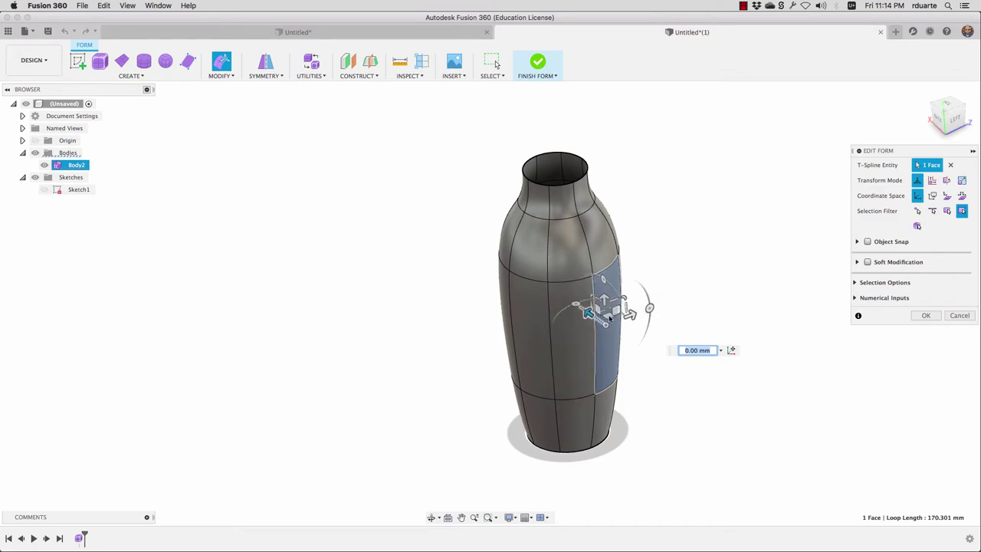
drag(587, 316, 638, 347)
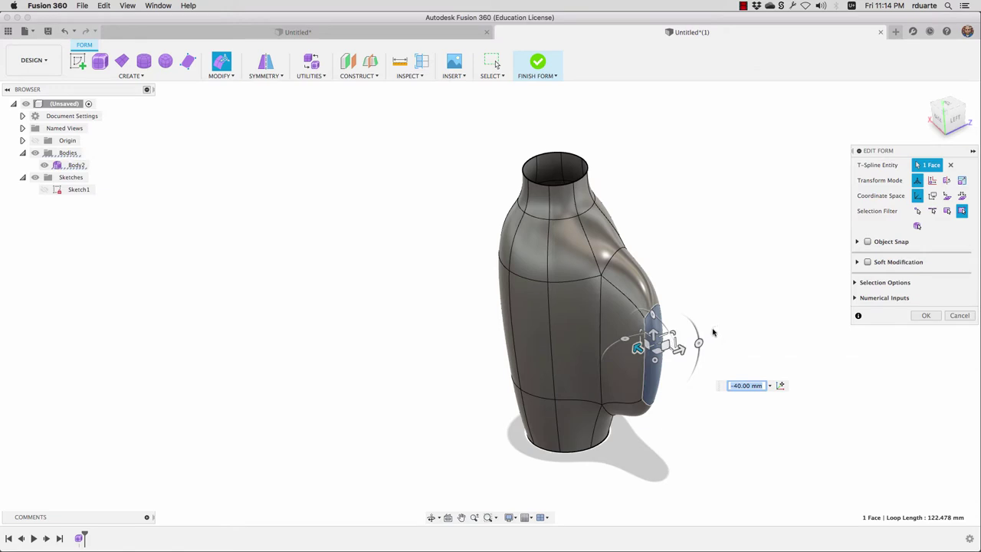
click(959, 316)
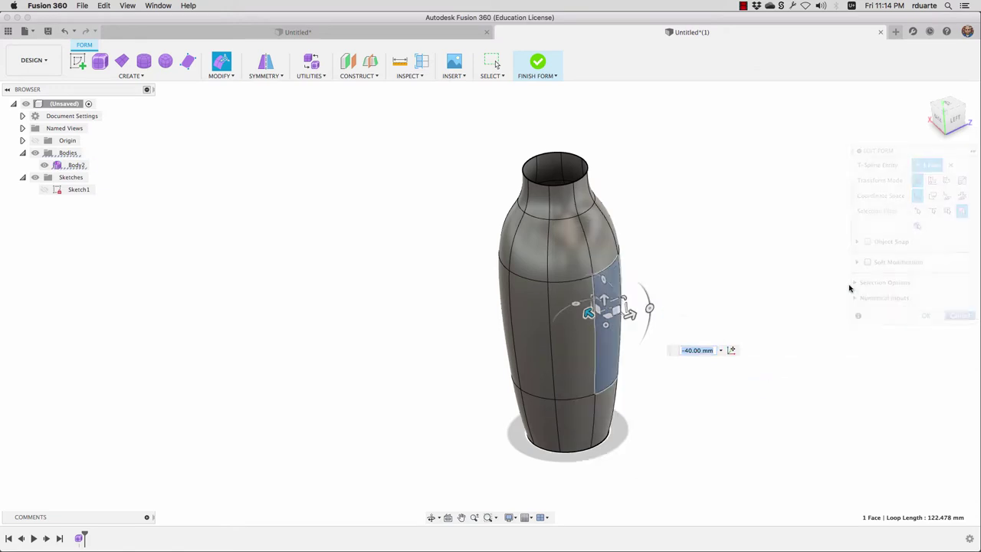
click(680, 284)
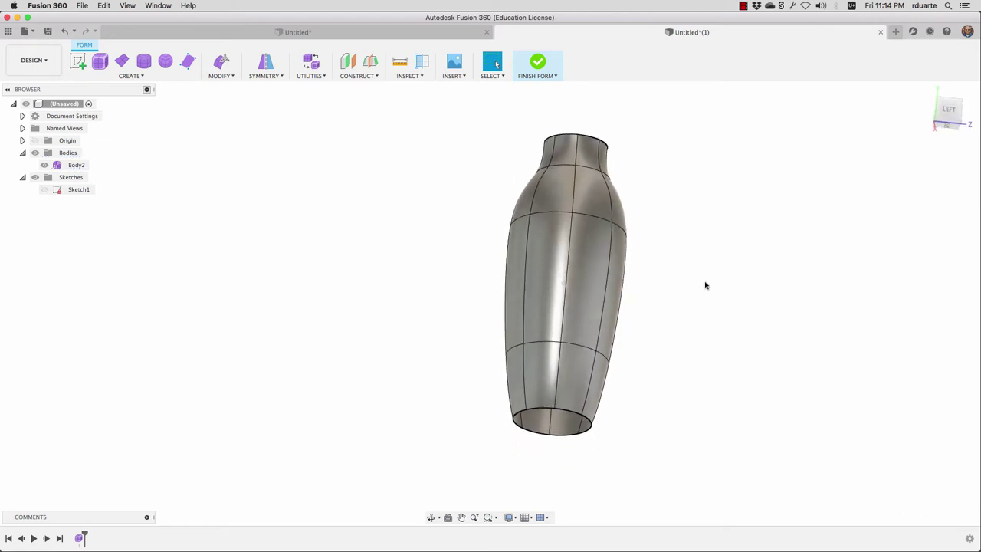
Apply Fill Hole in Fill Star mode to the vase's open bottom, using an edge of its lower rim.
shift+middle_drag(527, 108, 534, 343)
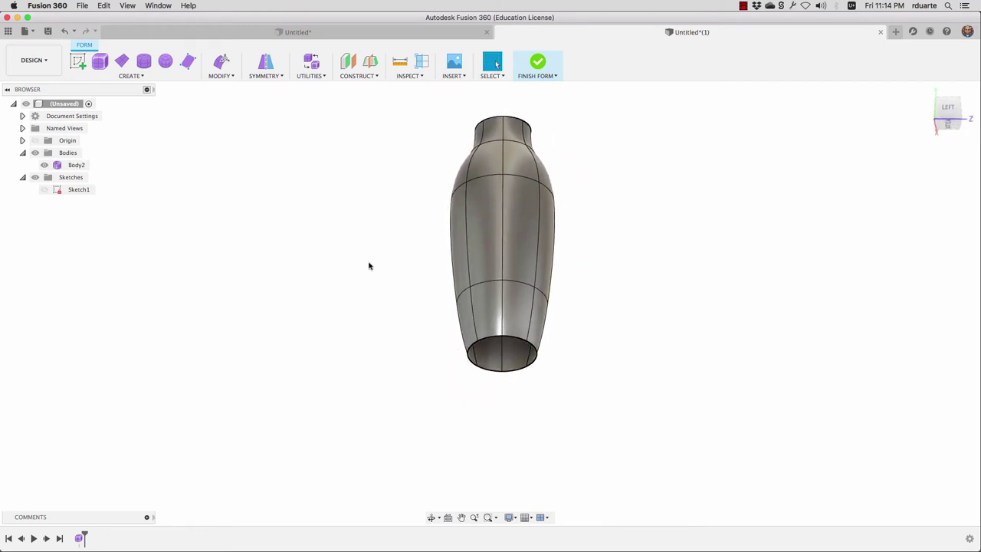
click(219, 76)
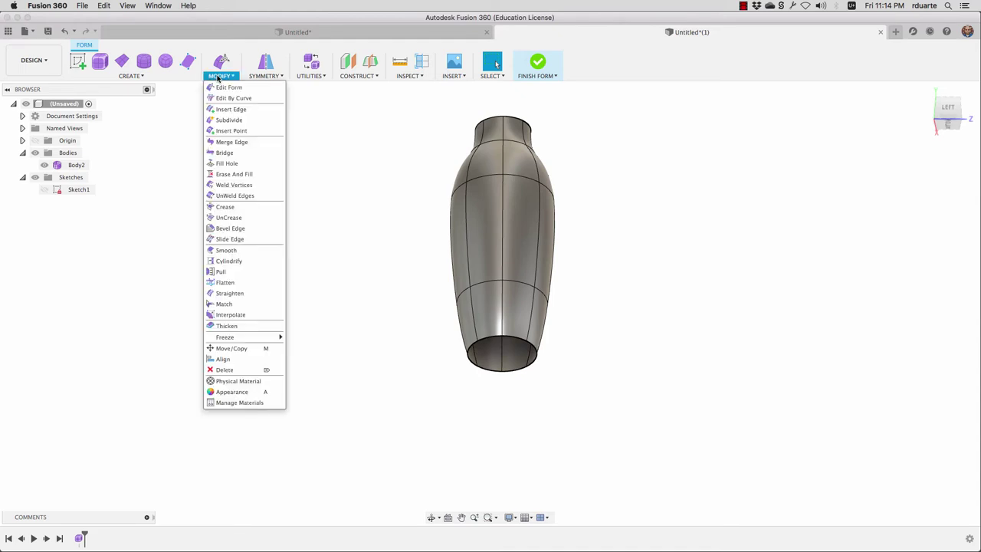
click(230, 164)
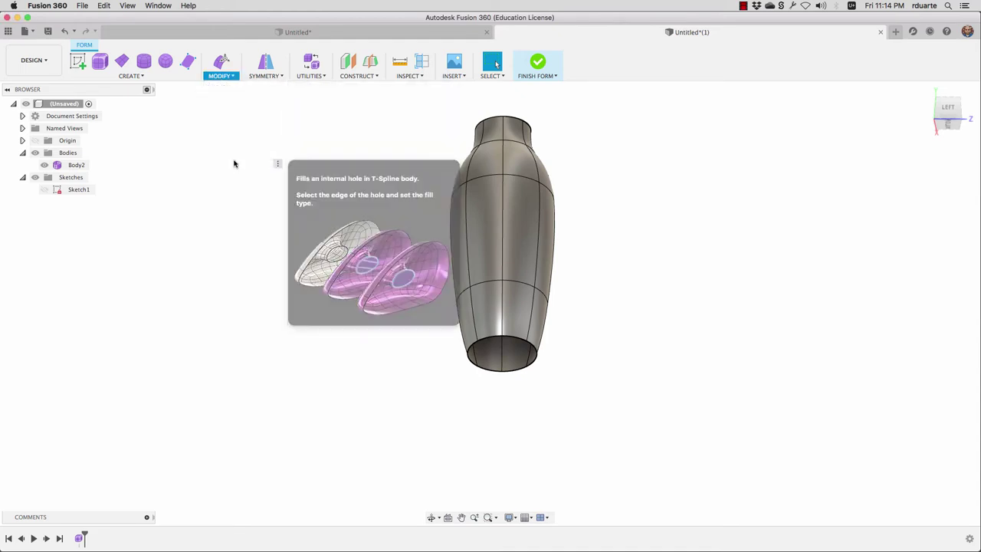
click(511, 338)
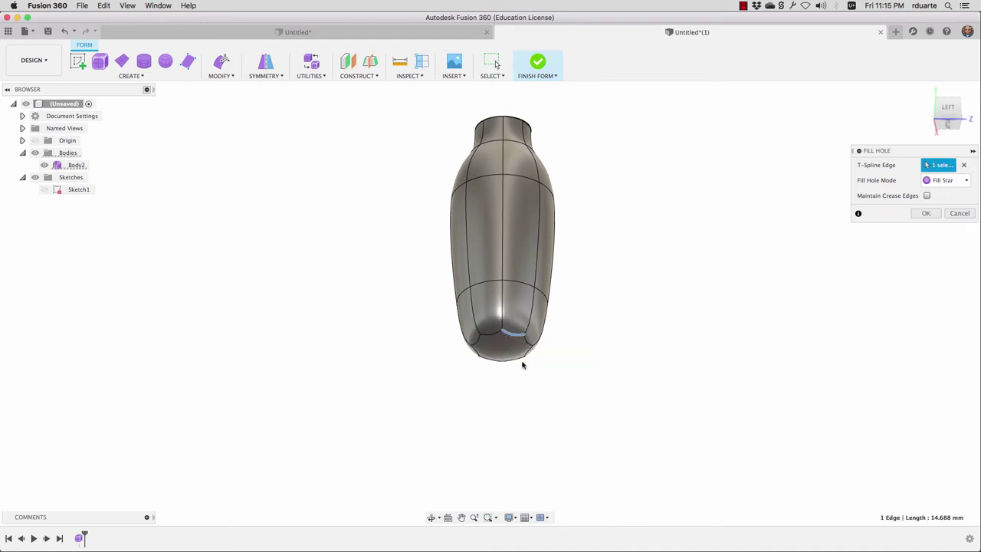
shift+middle_drag(522, 364, 469, 361)
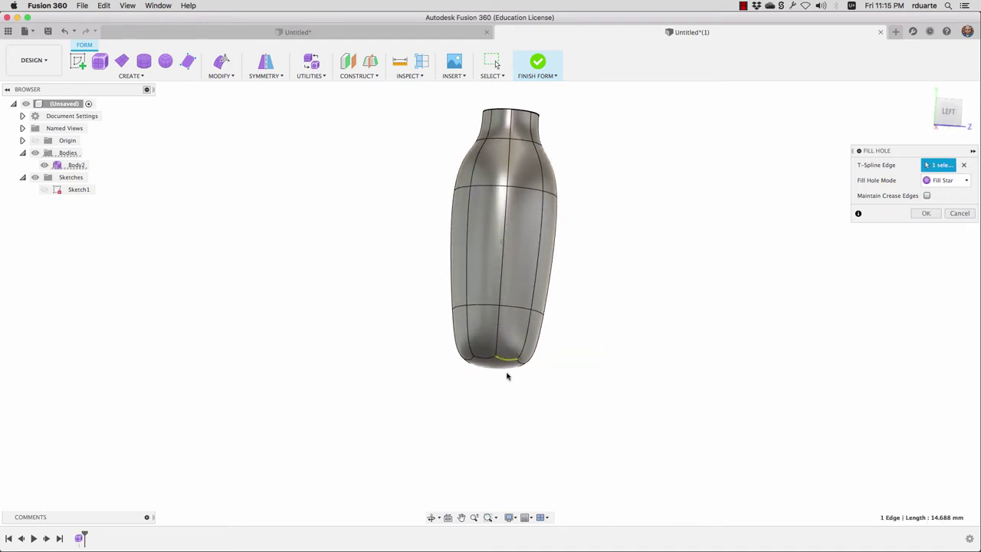
Try the Collapse fill mode on the vase's bottom hole and switch back to Fill Star.
click(944, 180)
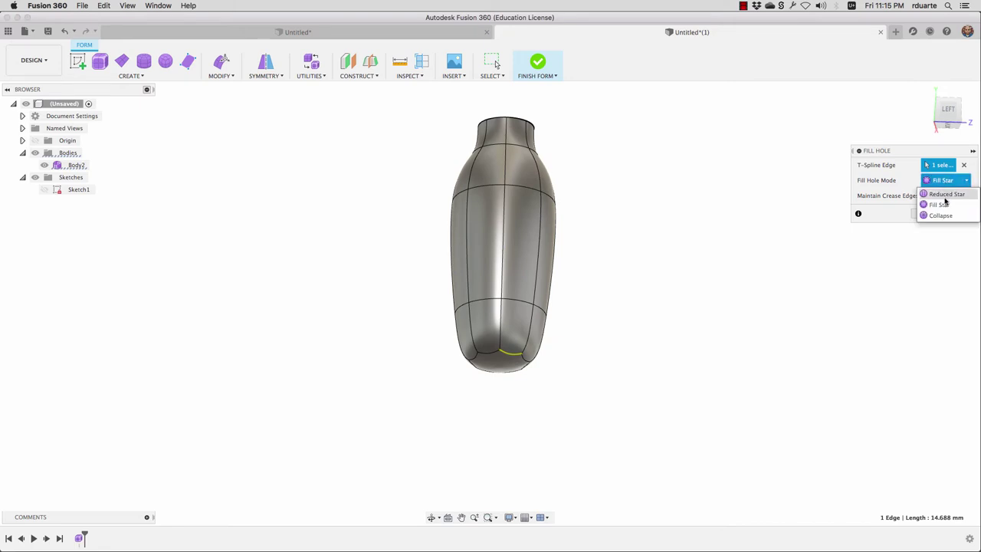
click(942, 215)
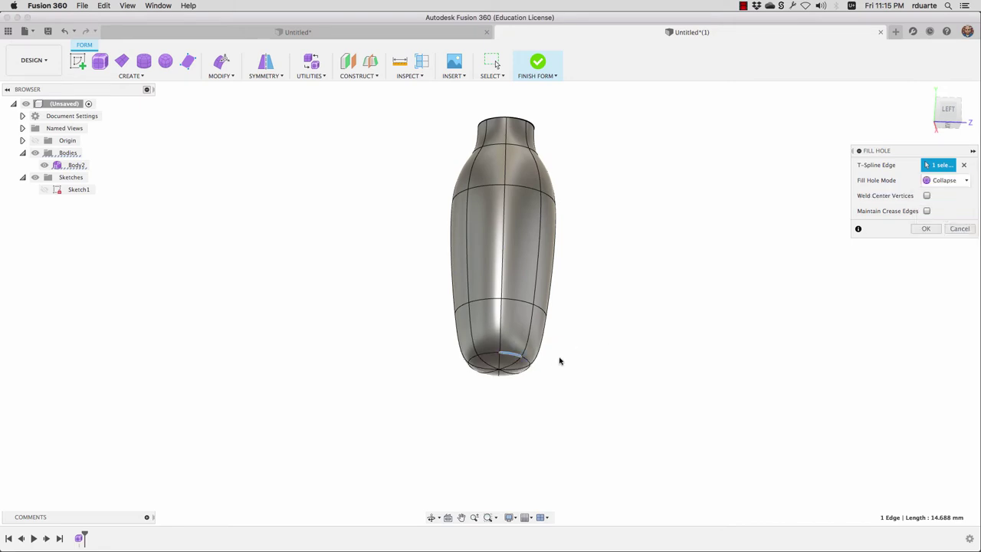
click(945, 181)
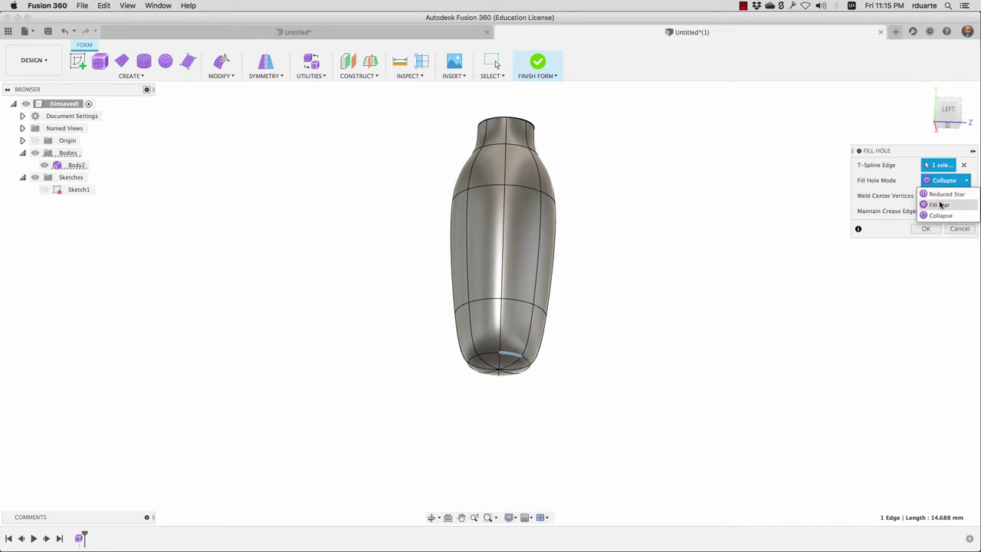
click(940, 204)
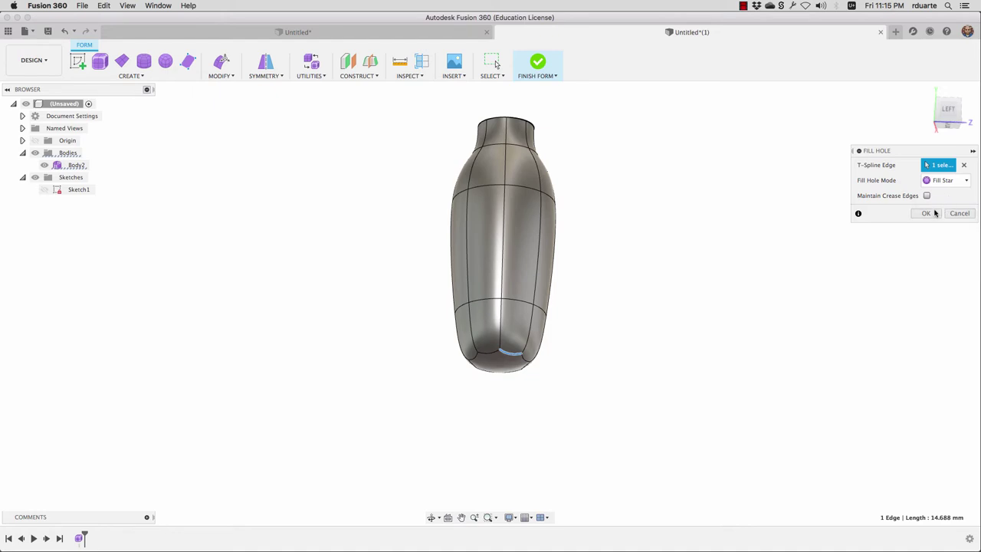
Try Maintain Crease Edges on the bottom fill, turn it off again, and cancel the empty Edit Form command.
click(927, 196)
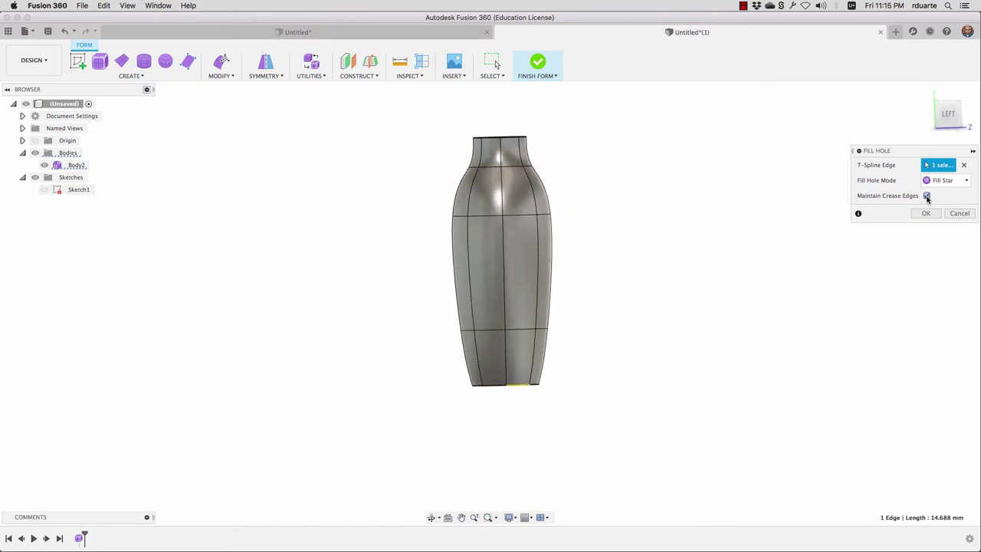
click(927, 196)
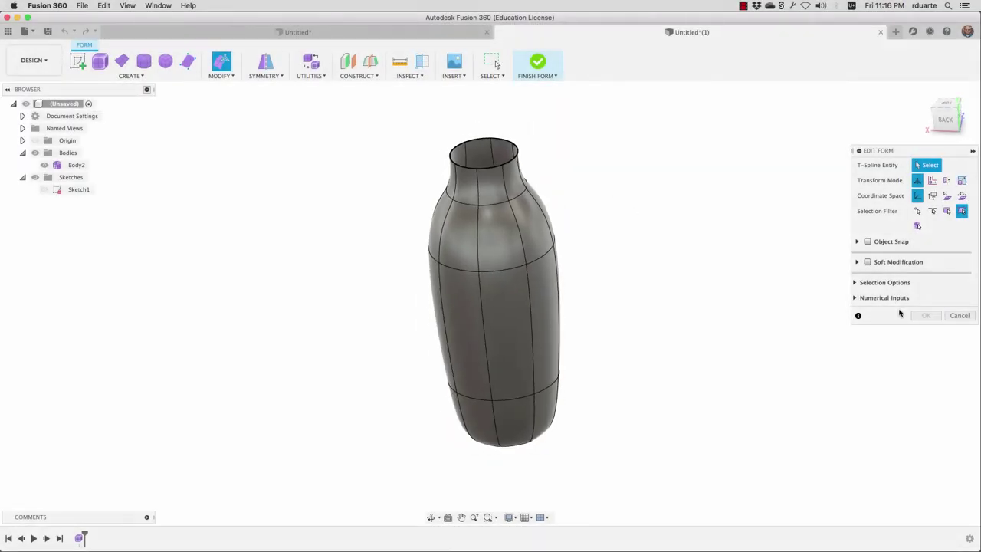
click(958, 316)
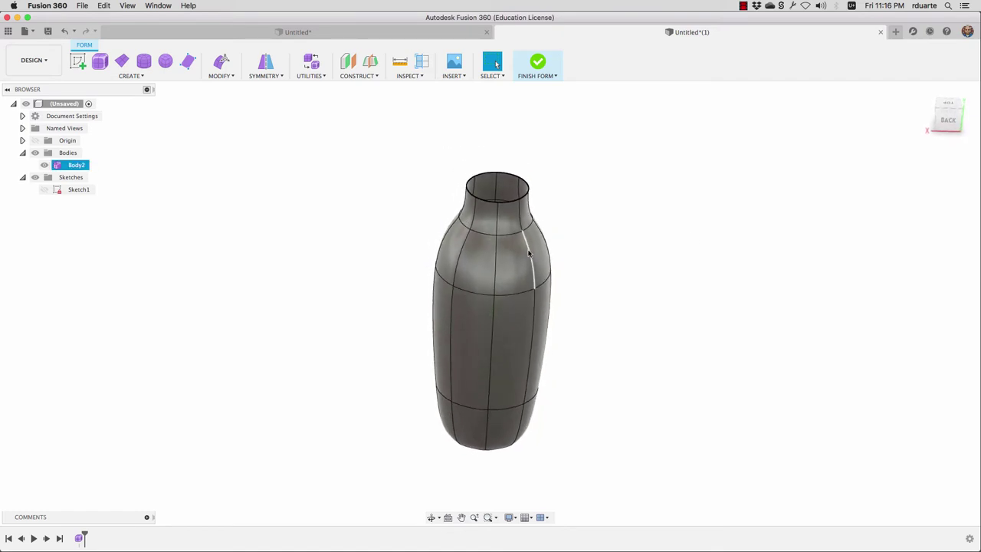
Finish the form to convert the closed-bottom vase and return to the Design workspace.
scroll(526, 258, up, 2)
shift+scroll(526, 259, right, 2)
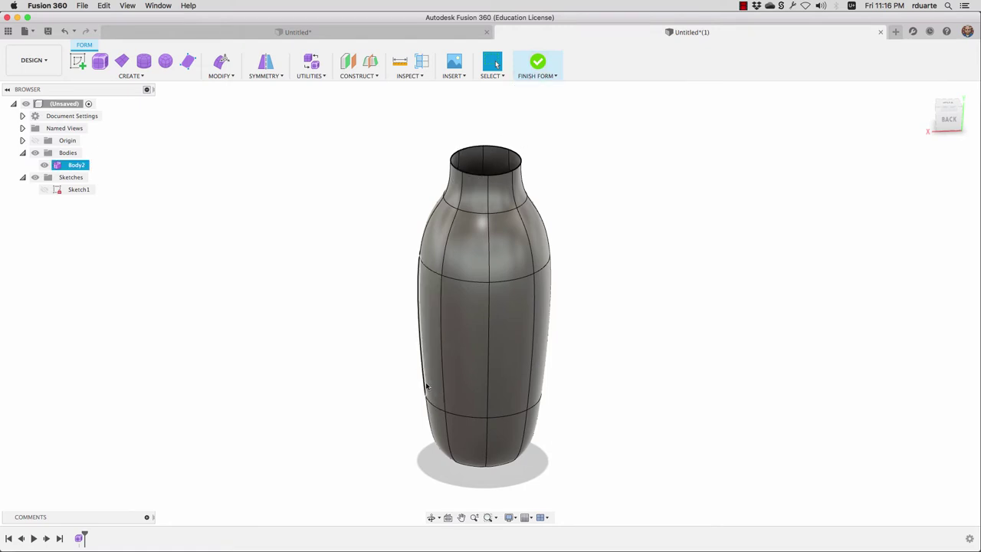
click(539, 68)
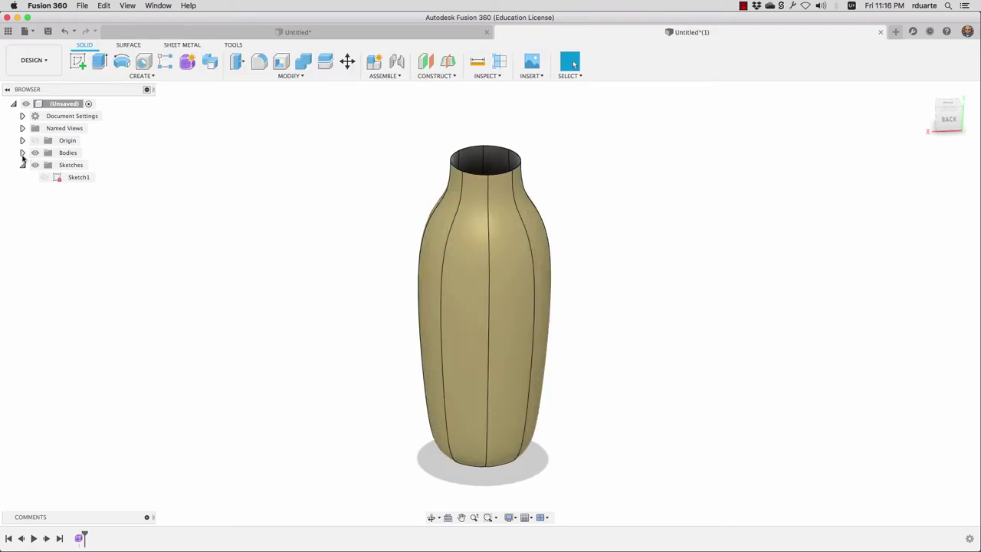
Expand the Bodies folder and highlight the vase body to examine what type of body it is.
click(22, 153)
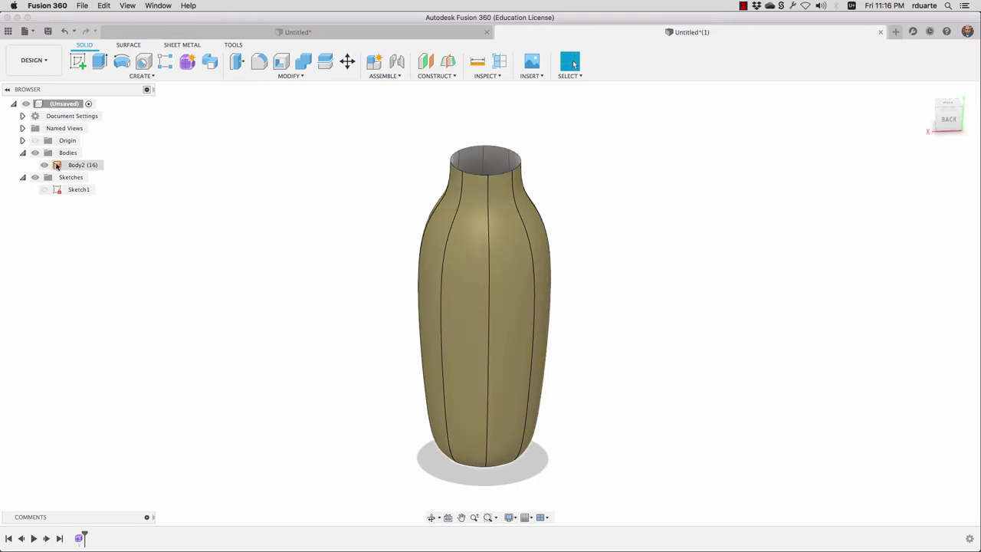
click(70, 166)
click(222, 203)
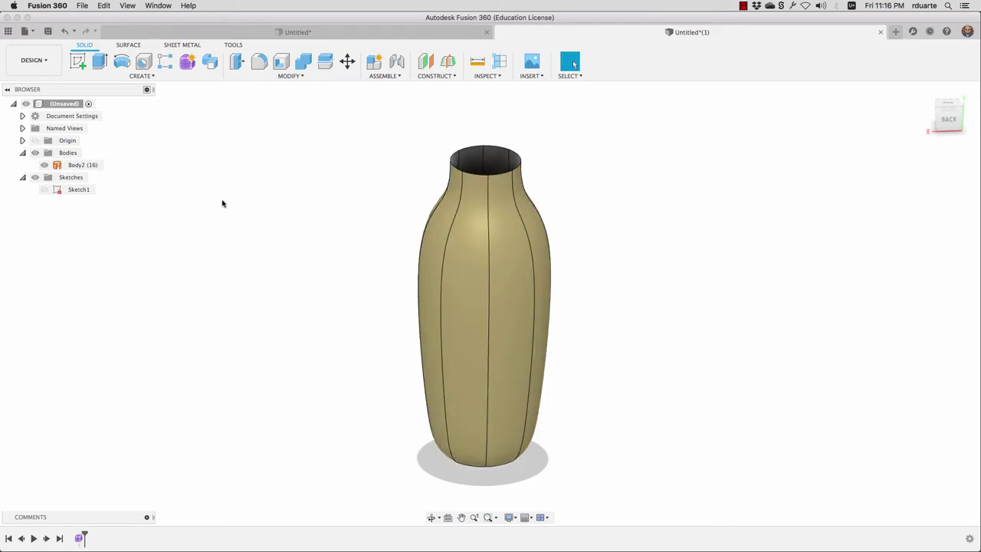
click(78, 167)
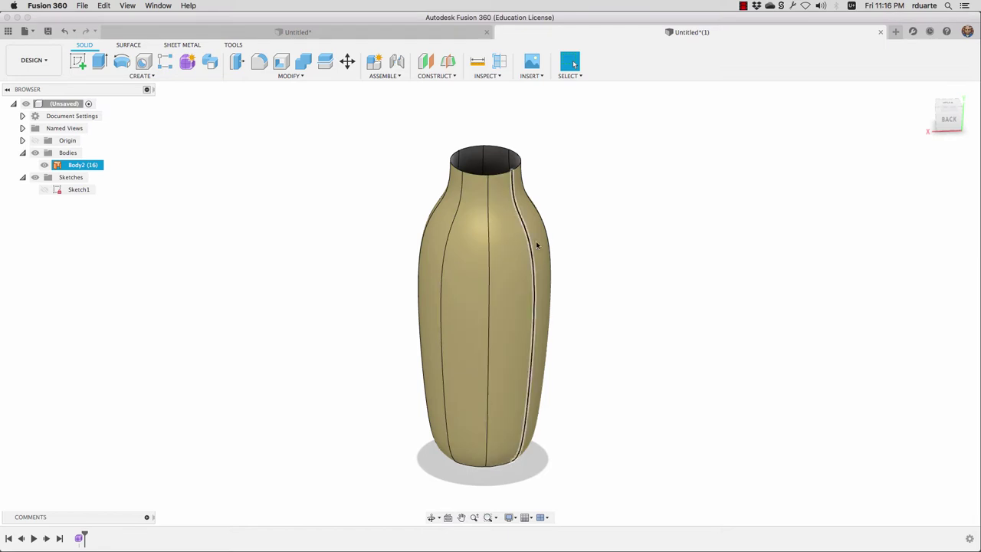
click(307, 349)
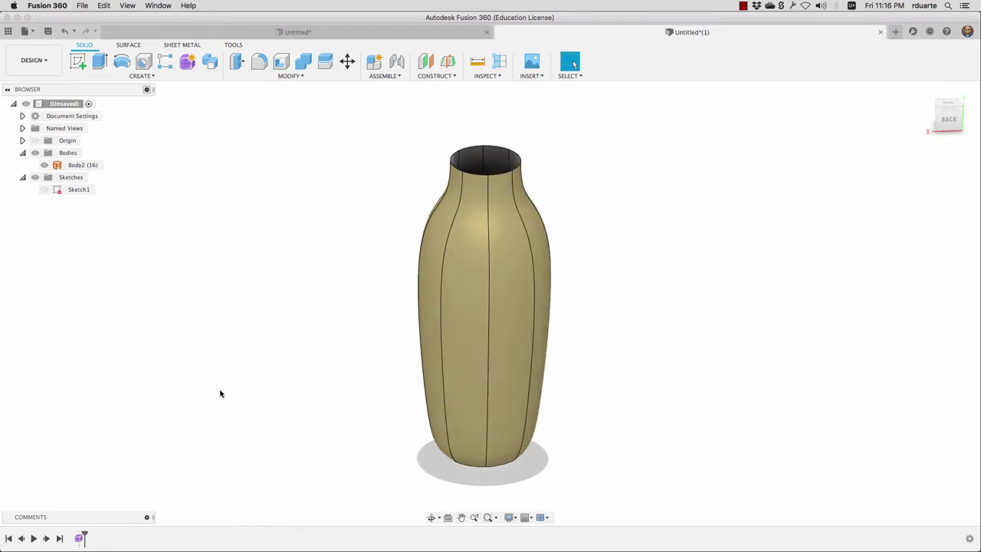
Reopen the vase's form feature for T-spline editing.
double_click(80, 539)
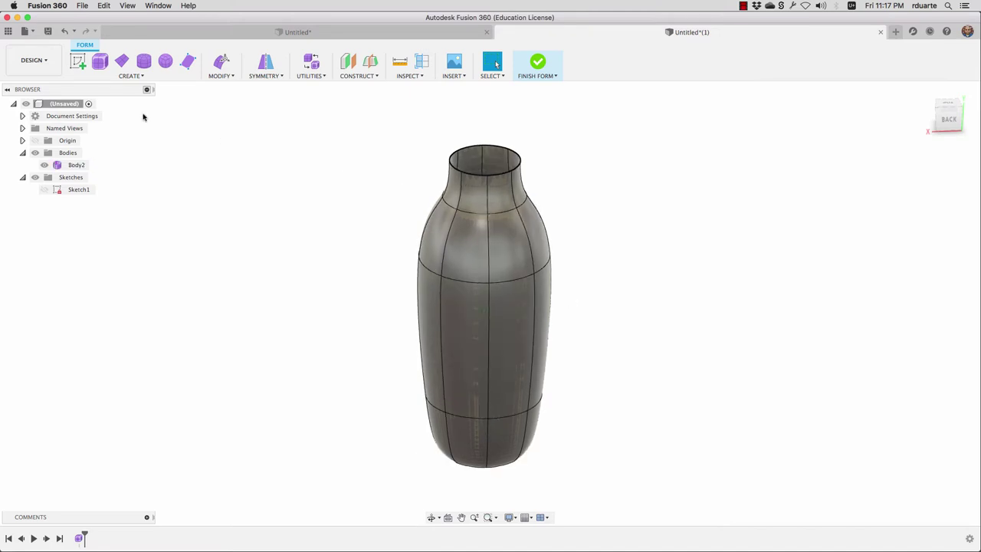
click(131, 76)
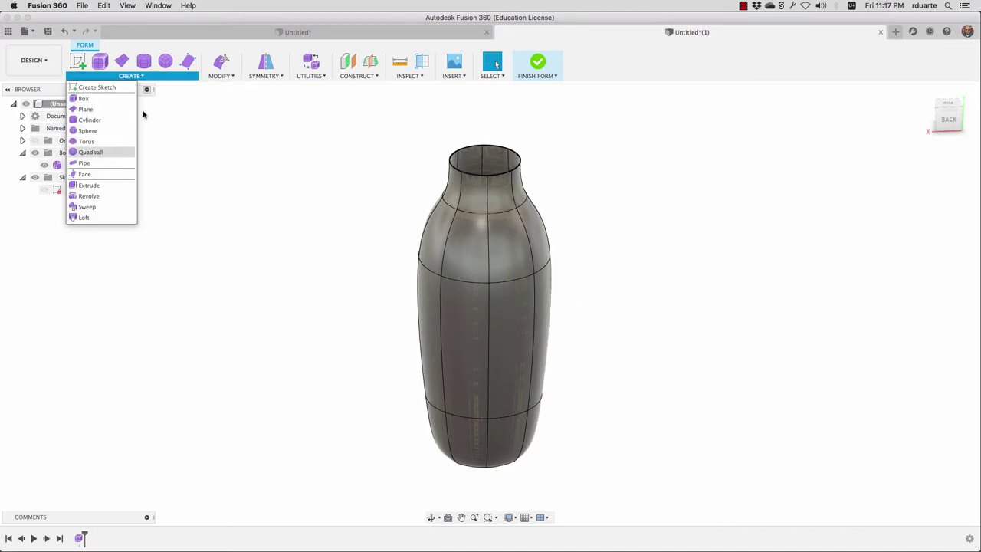
click(216, 77)
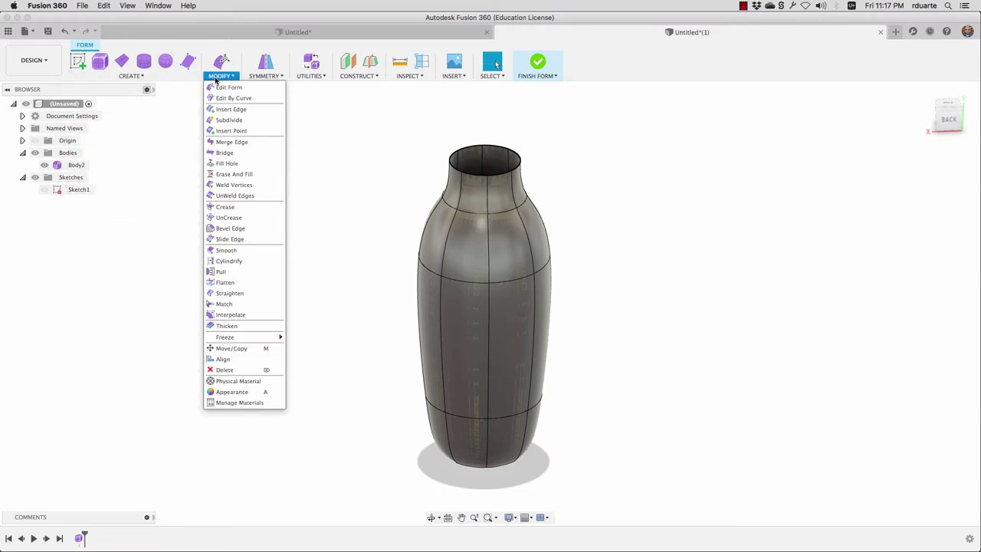
click(228, 326)
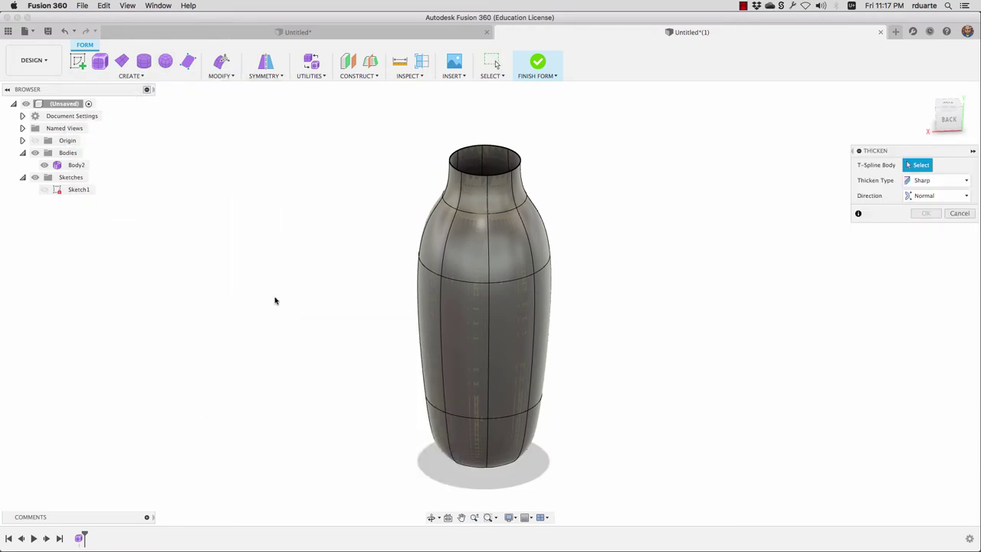
click(503, 182)
click(498, 77)
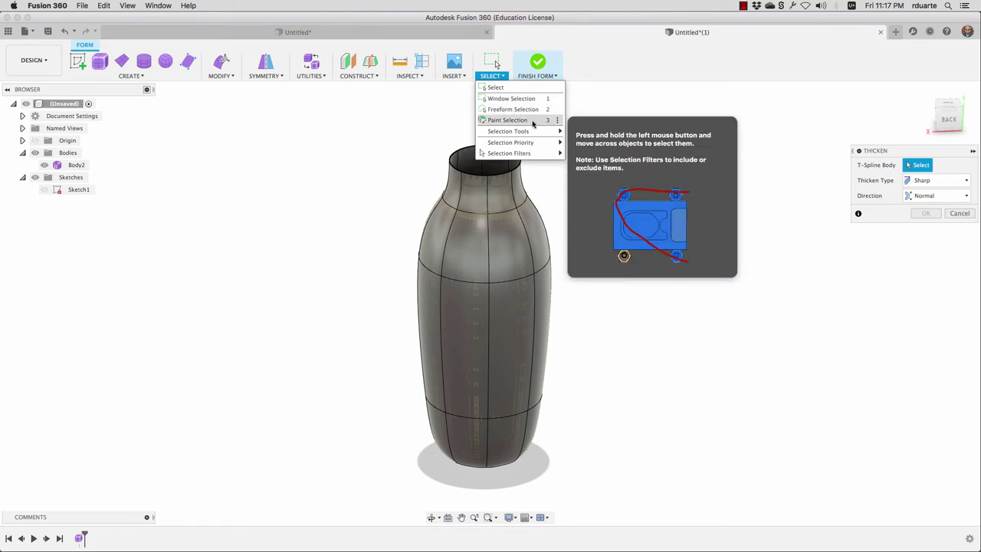
click(606, 99)
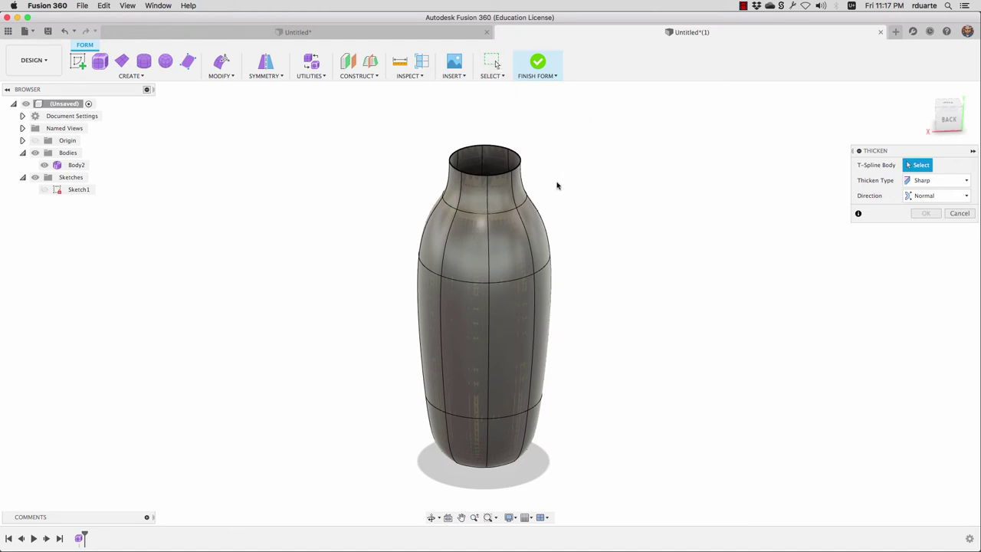
click(950, 215)
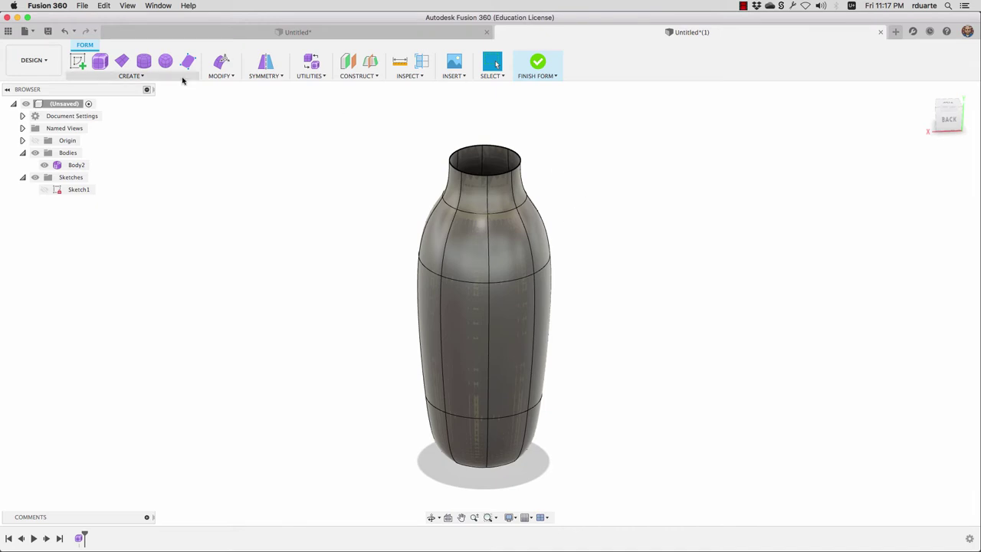
Start Edit Form, try crossing selections over the upper side of the vase, and clear them.
click(221, 61)
drag(591, 198, 507, 347)
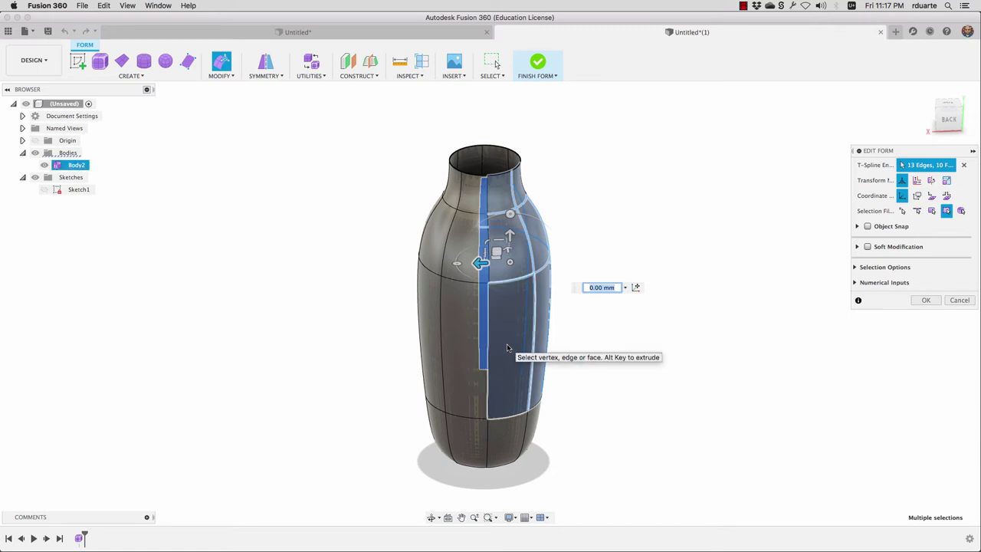
shift+middle_drag(506, 347, 575, 211)
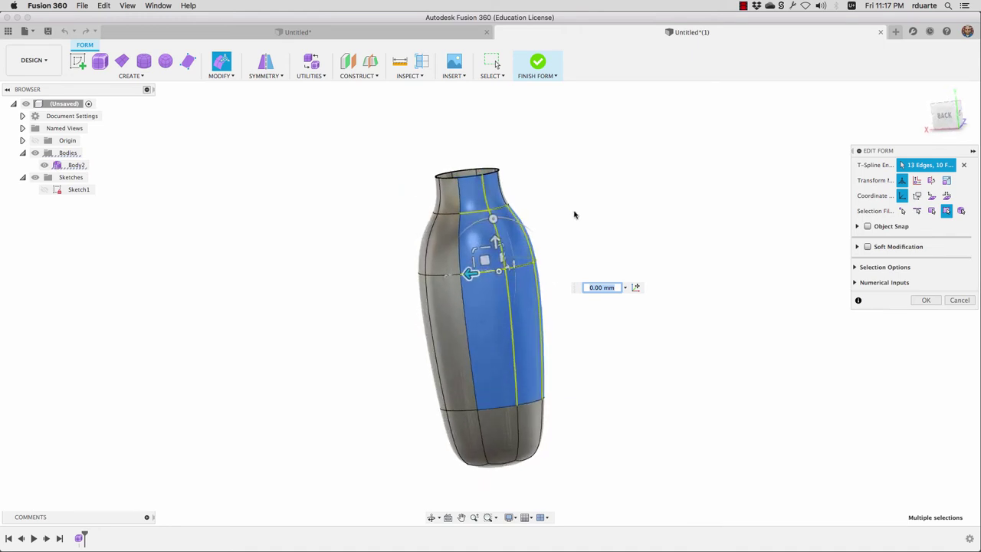
click(574, 200)
drag(571, 189, 504, 322)
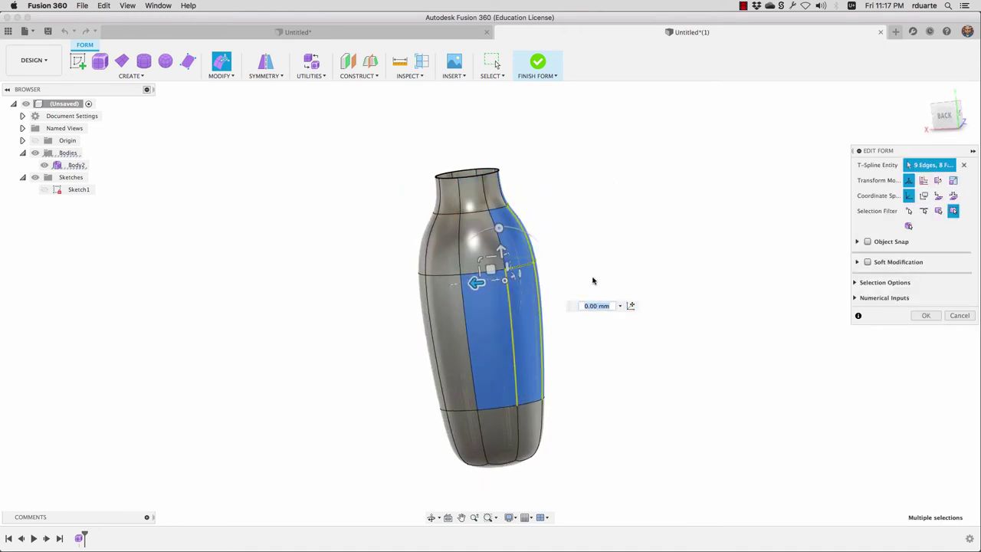
click(568, 185)
Try an enclosing window selection around the faces and edges on one side of the vase's neck and shoulder.
shift+middle_drag(568, 184, 496, 148)
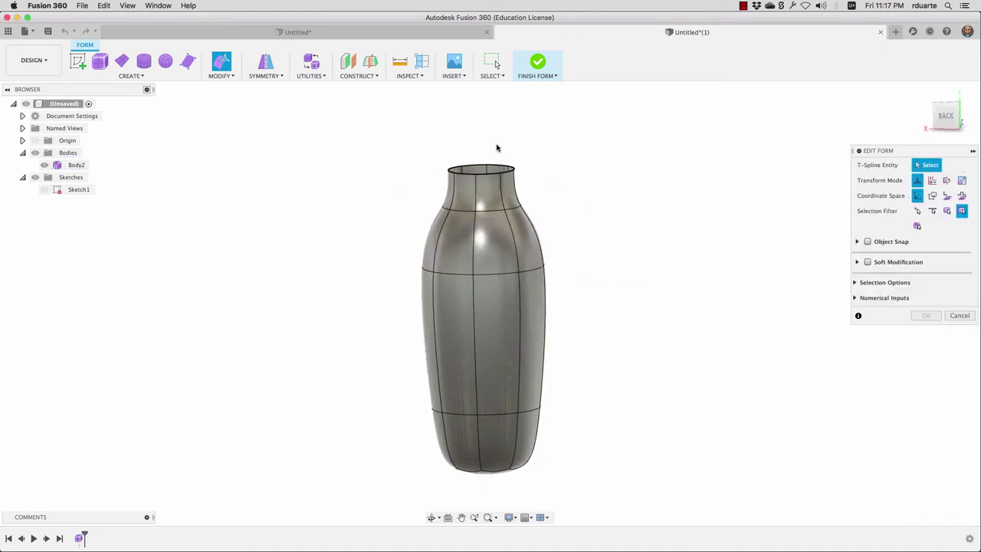
drag(496, 148, 651, 340)
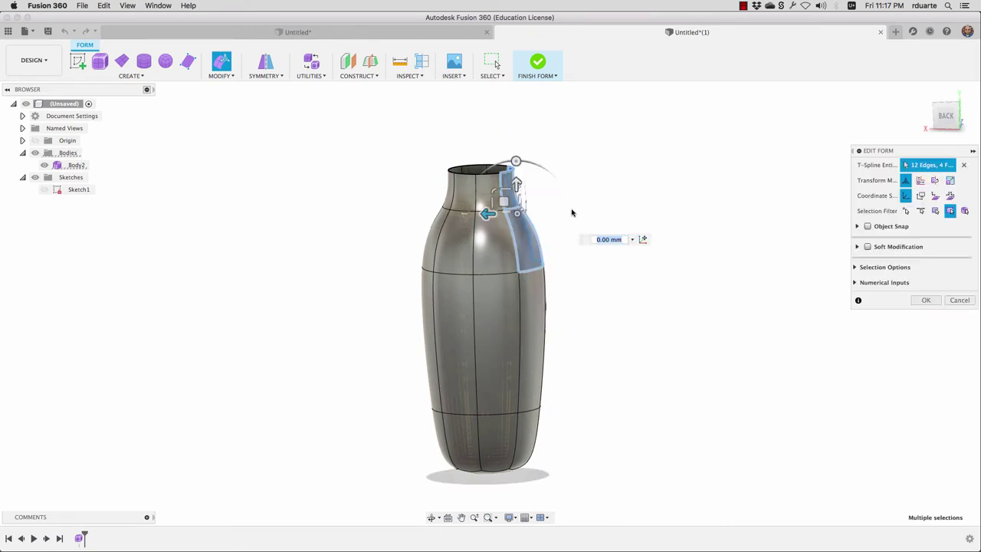
shift+middle_drag(596, 333, 571, 248)
scroll(615, 269, down, 3)
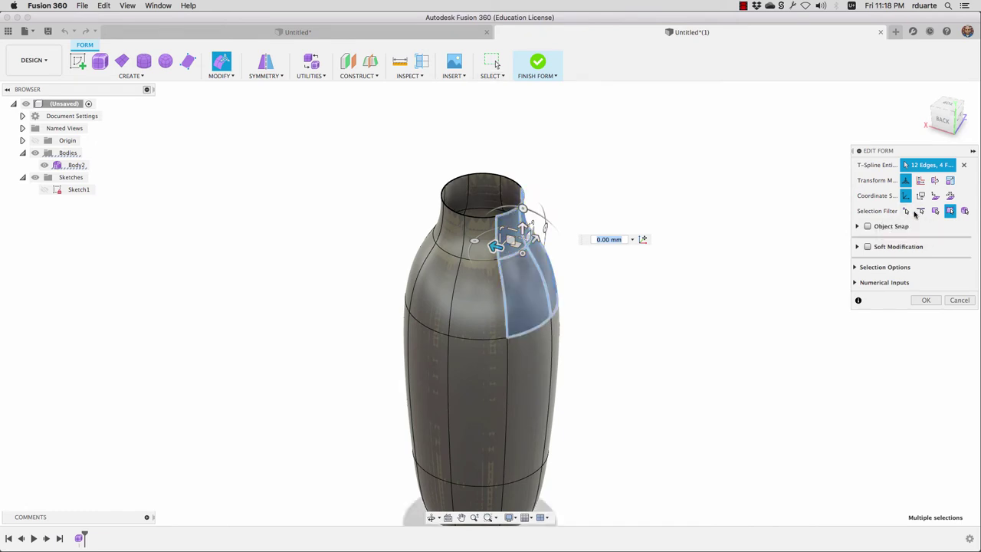
Restrict the selection filter to vertices and try window-selecting the points around the vase's neck.
click(906, 211)
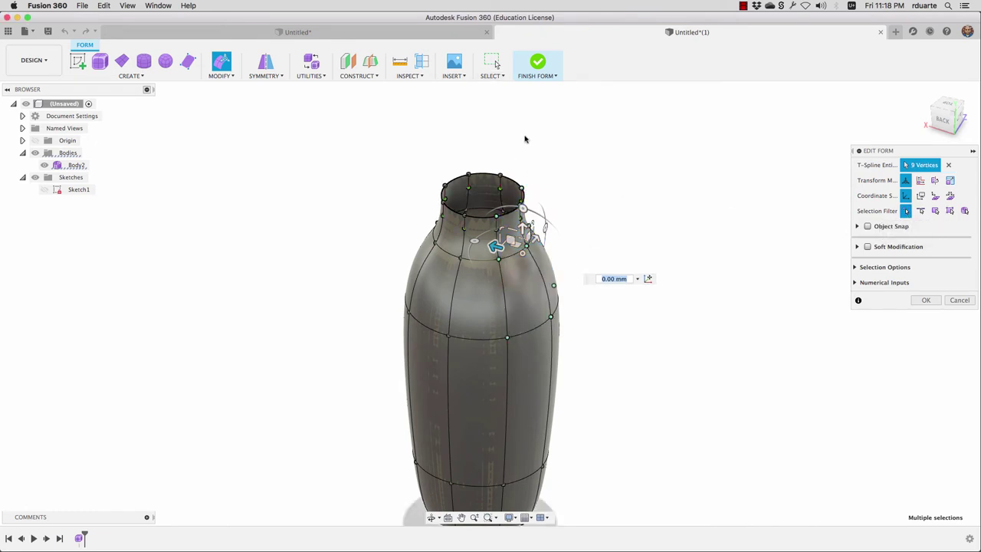
click(502, 161)
drag(482, 127, 604, 293)
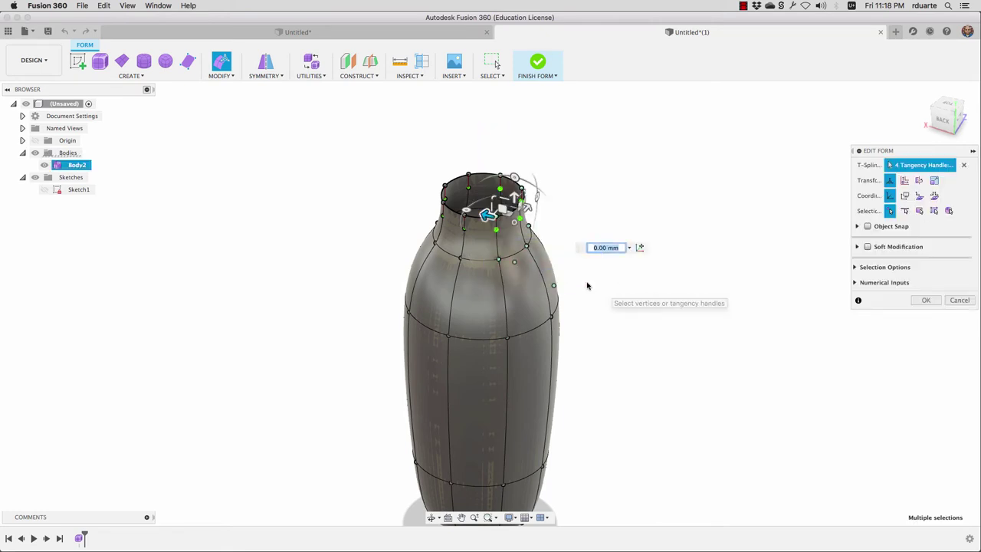
shift+middle_drag(587, 284, 580, 239)
drag(469, 139, 566, 271)
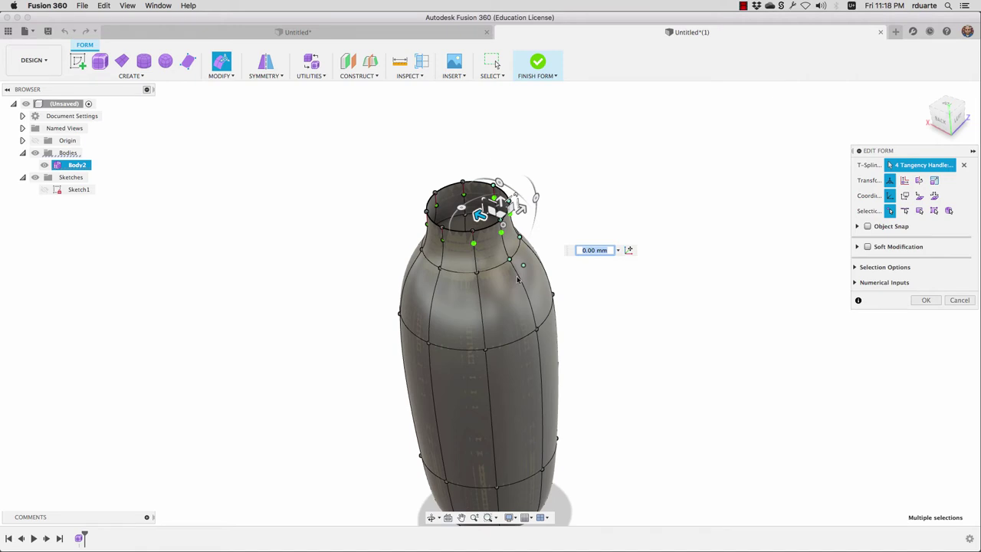
Set the selection filter back to All and window-select the faces and edges on one side of the neck.
click(935, 212)
click(558, 170)
drag(492, 139, 595, 315)
shift+middle_drag(629, 313, 637, 304)
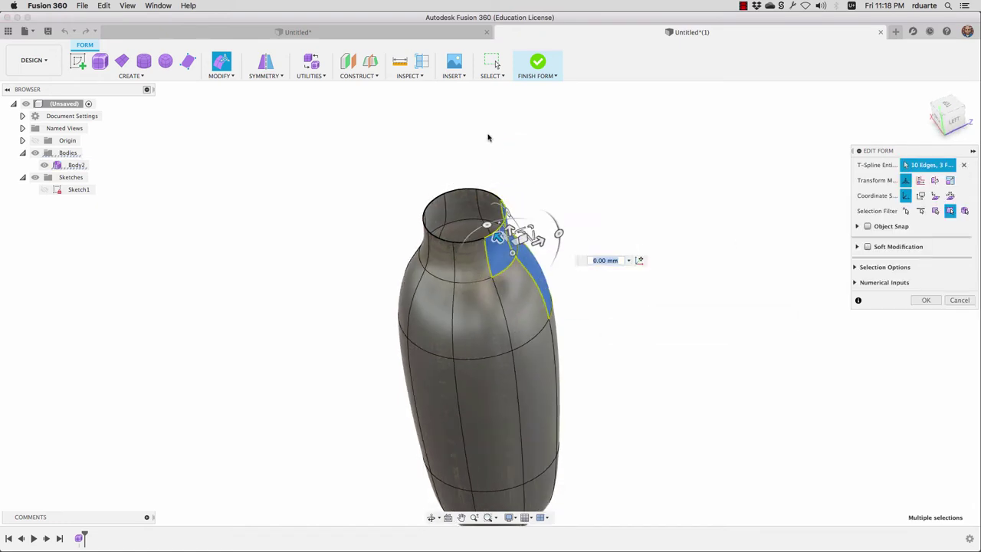
Switch to Freeform Selection and try irregular selection boundaries on both sides of the vase.
click(492, 76)
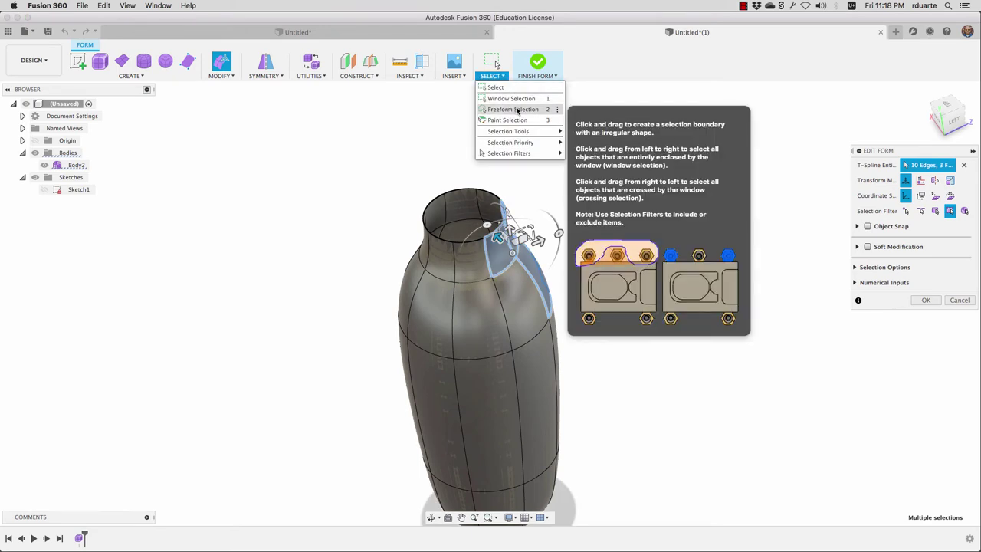
click(520, 109)
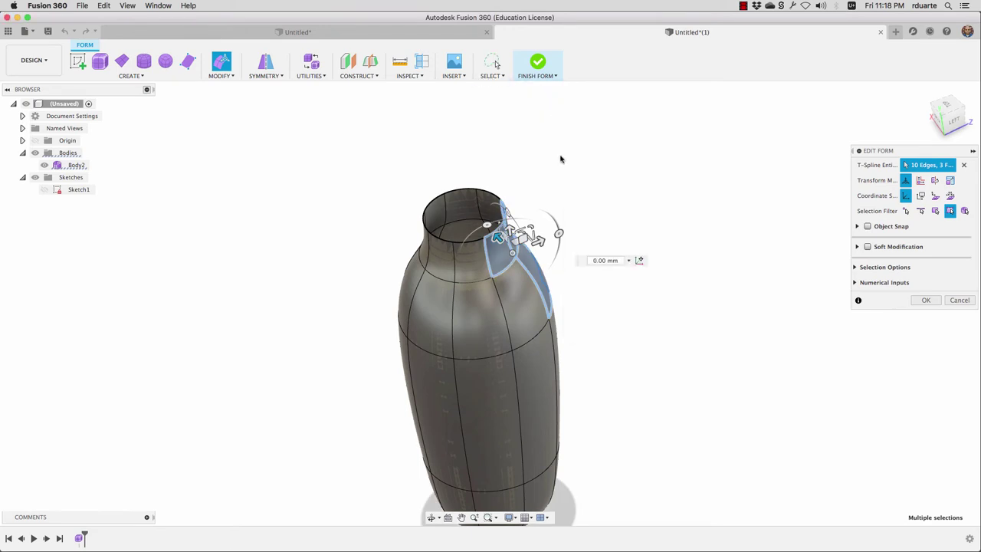
drag(560, 158, 526, 417)
drag(658, 350, 685, 281)
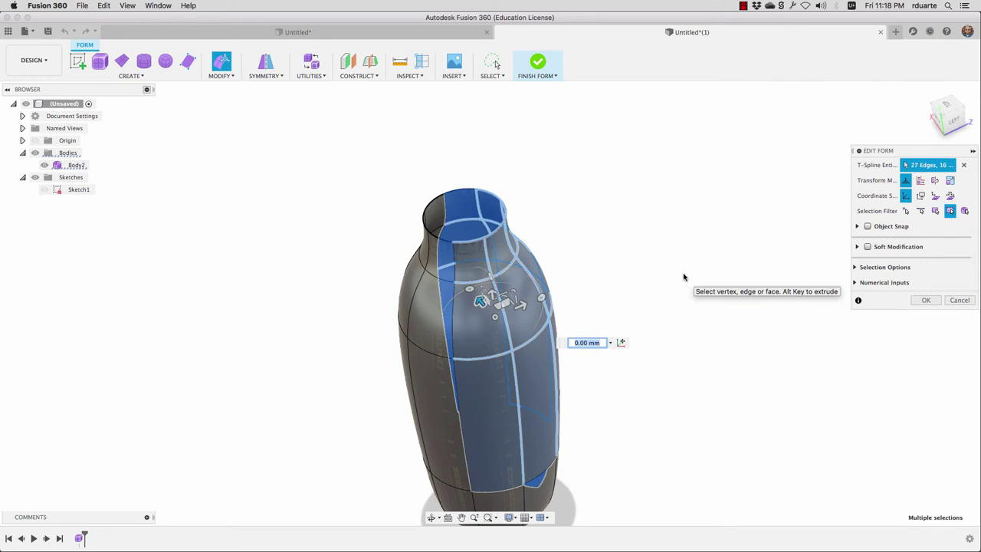
drag(538, 137, 506, 148)
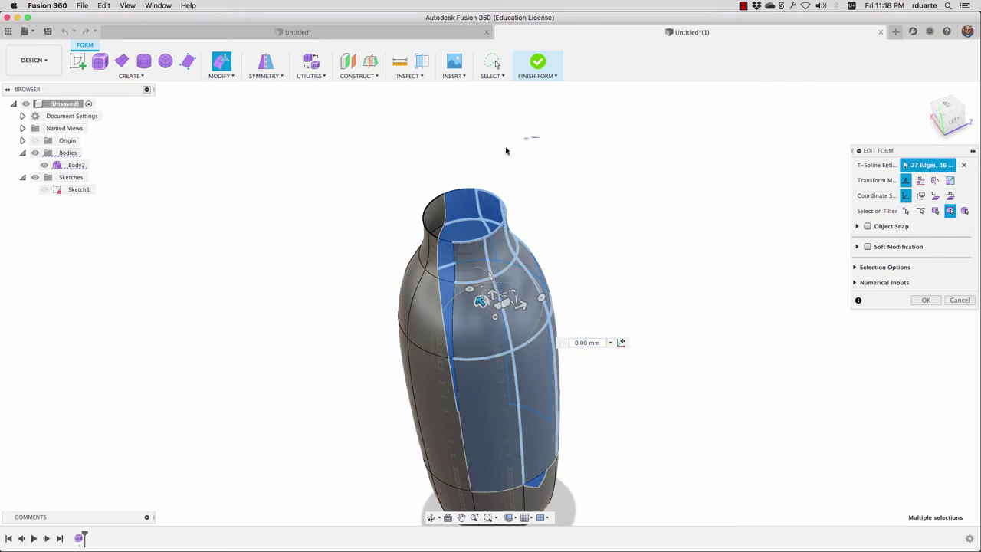
drag(566, 310, 592, 277)
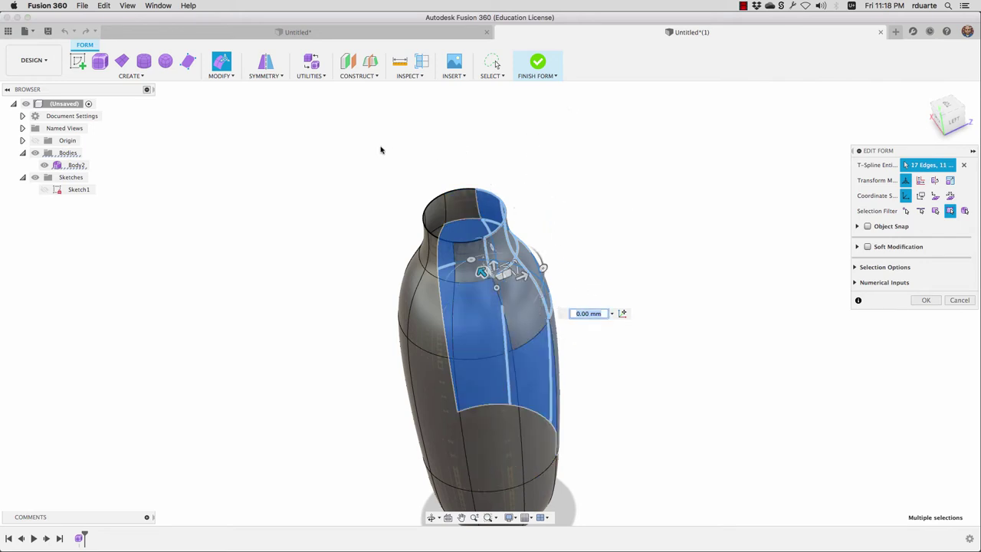
mouse_move(362, 153)
mouse_down()
mouse_move(454, 228)
mouse_move(416, 265)
mouse_move(351, 274)
mouse_up()
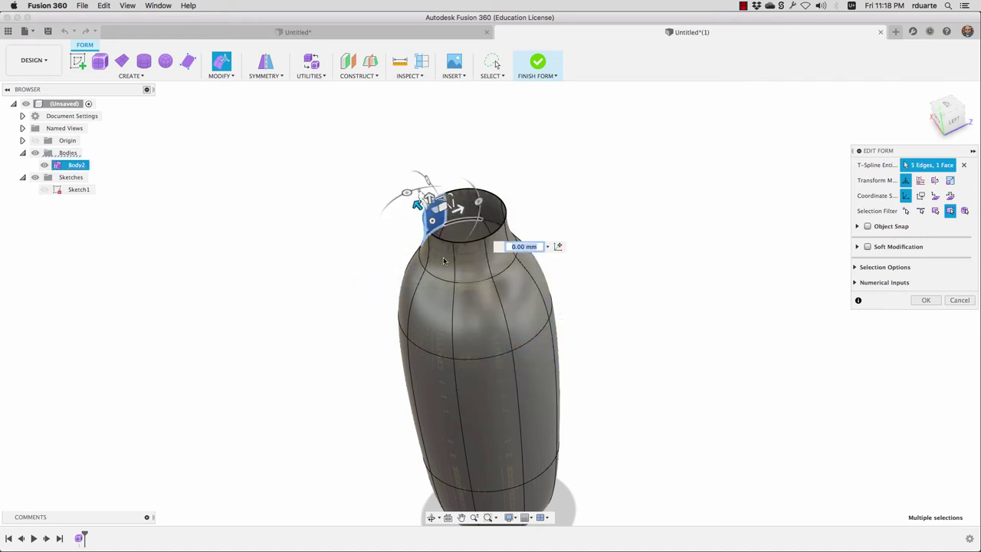
Try Paint Selection across the vase's faces and edges, return to Window Selection, and clear the selection.
click(492, 73)
click(515, 123)
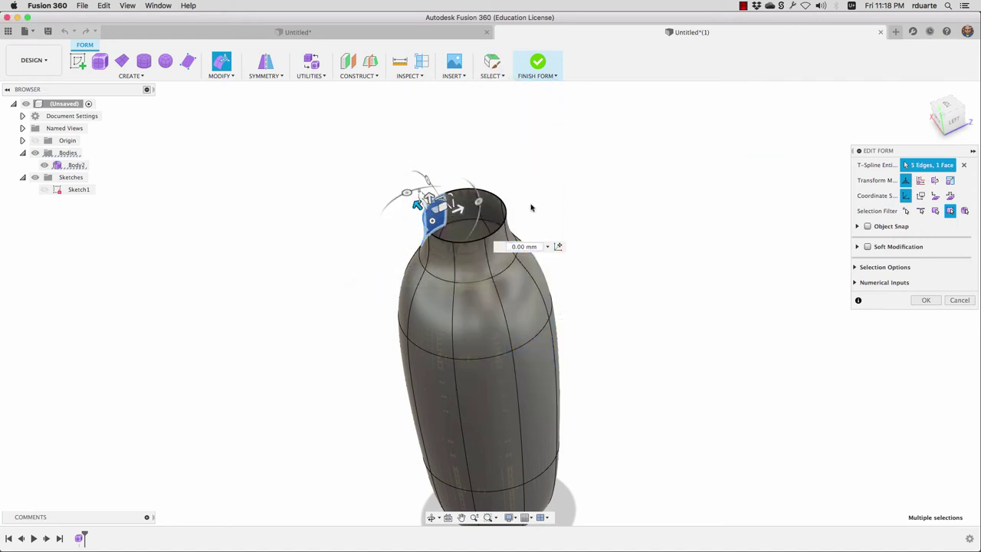
mouse_move(496, 285)
mouse_down()
mouse_move(552, 280)
mouse_move(463, 346)
mouse_move(483, 261)
mouse_move(479, 230)
mouse_up()
click(495, 75)
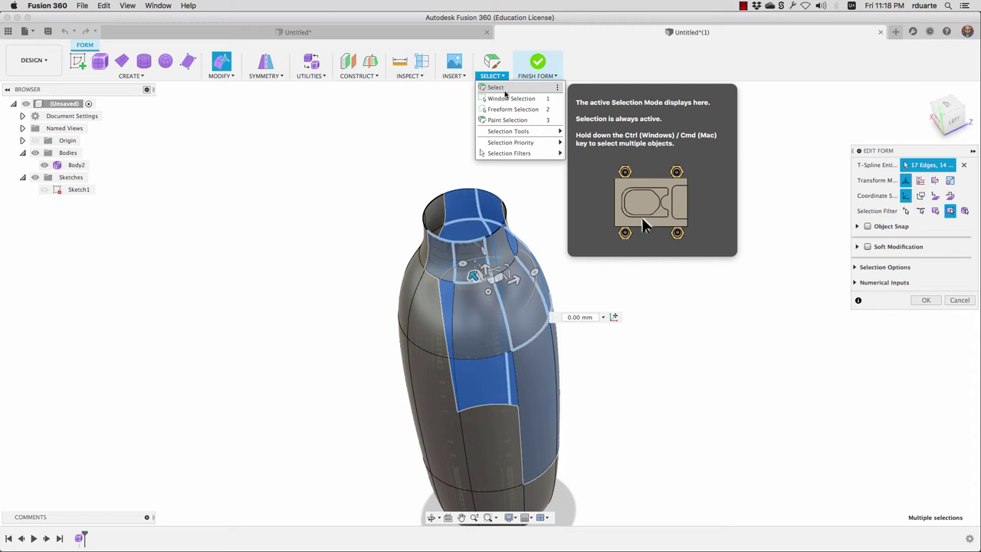
click(513, 98)
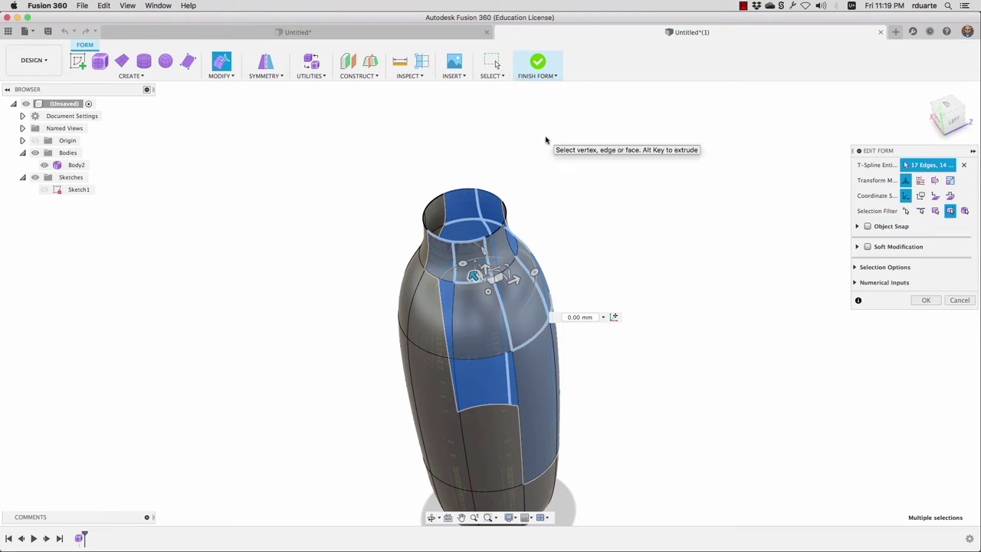
click(579, 178)
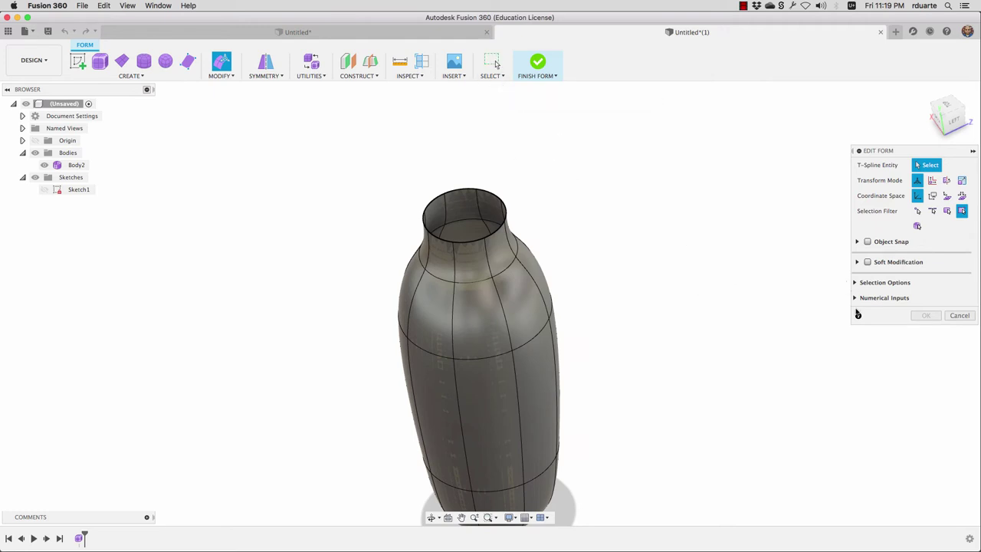
Examine the Selection Priority and Selection Filters options available for the T-spline body.
click(492, 76)
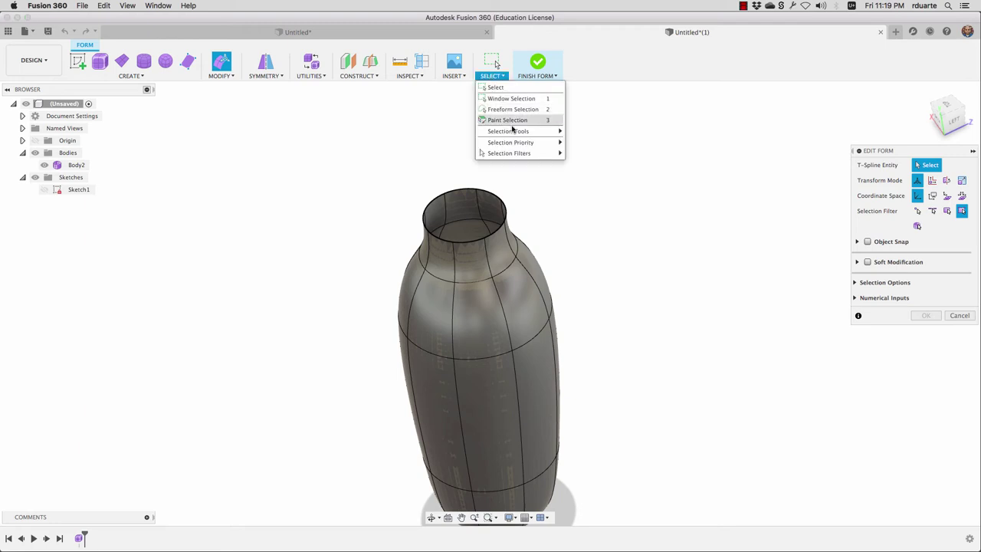
mouse_move(516, 133)
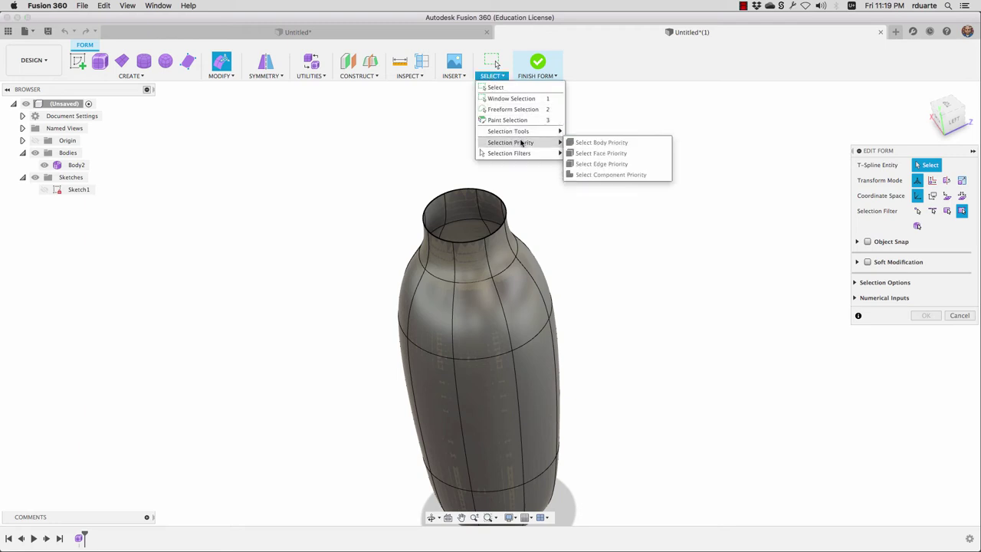
mouse_move(522, 152)
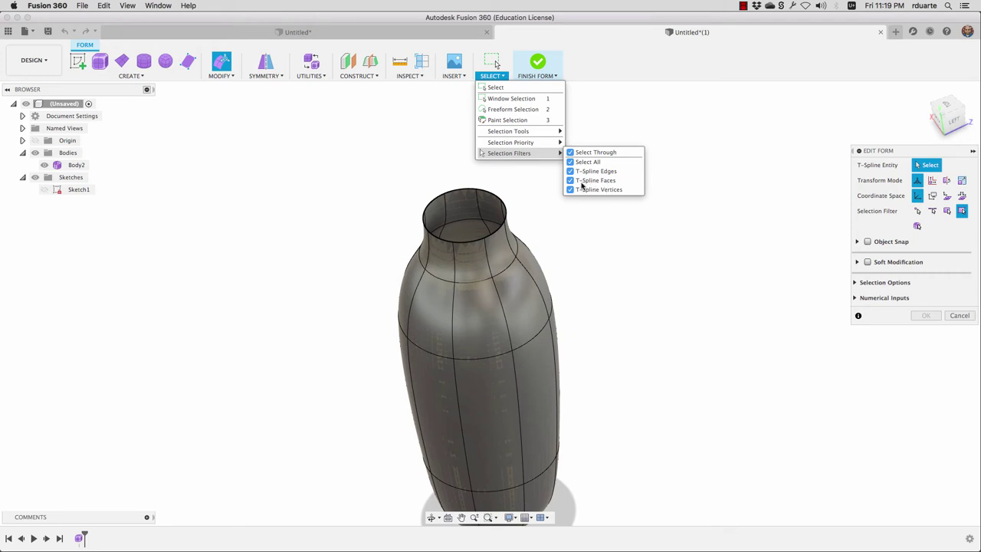
shift+middle_drag(633, 180, 558, 222)
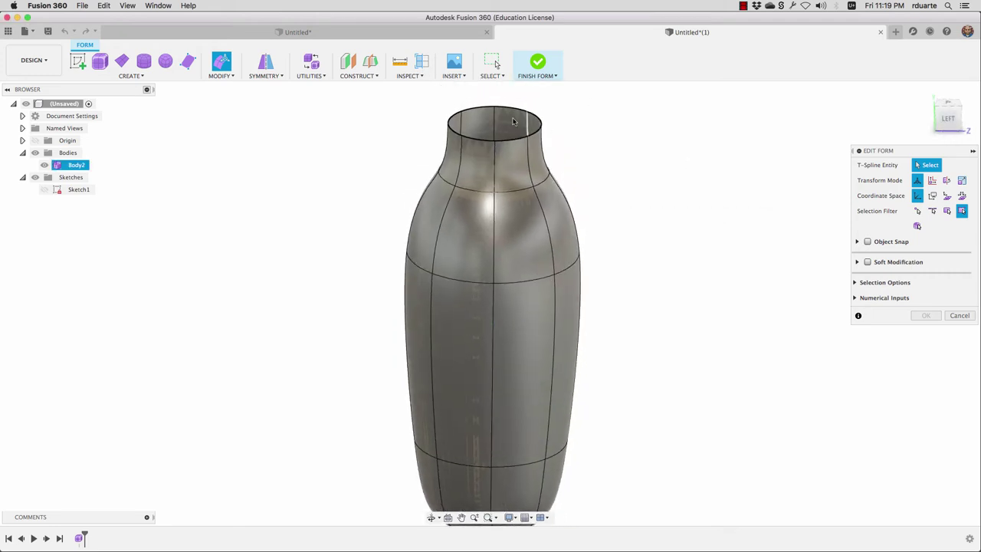
Try selecting a single vertex on the vase's rim, clear it, and cancel Edit Form.
click(458, 114)
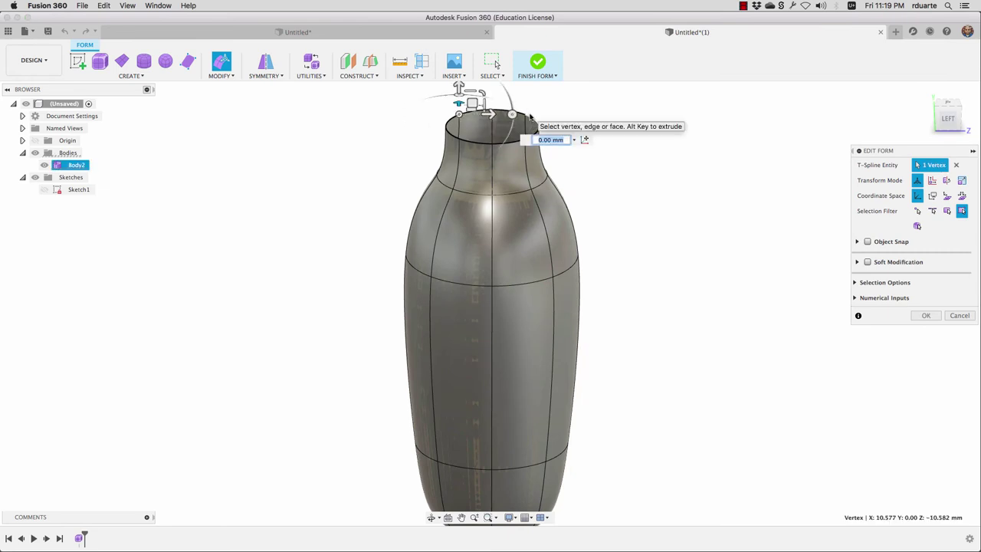
click(620, 155)
shift+middle_drag(620, 155, 631, 175)
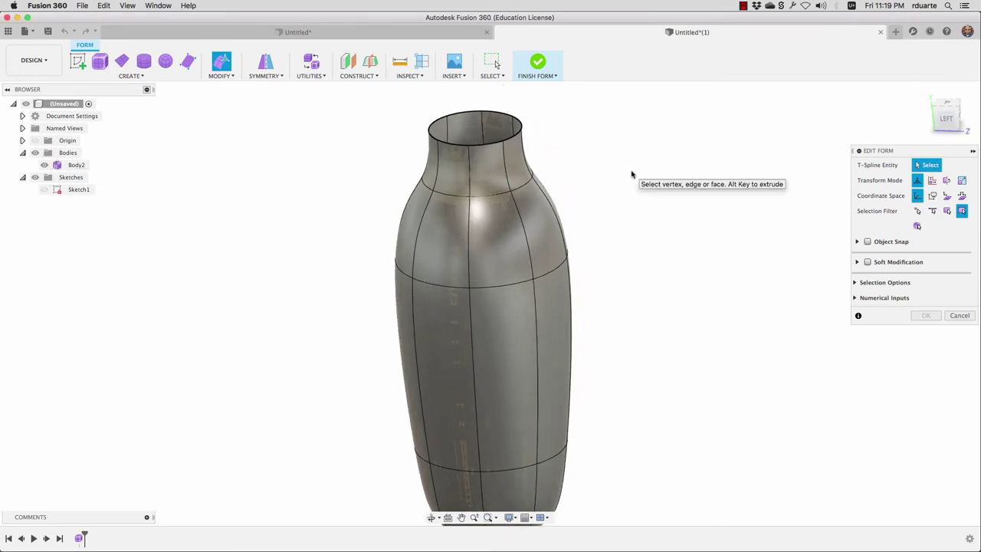
click(959, 315)
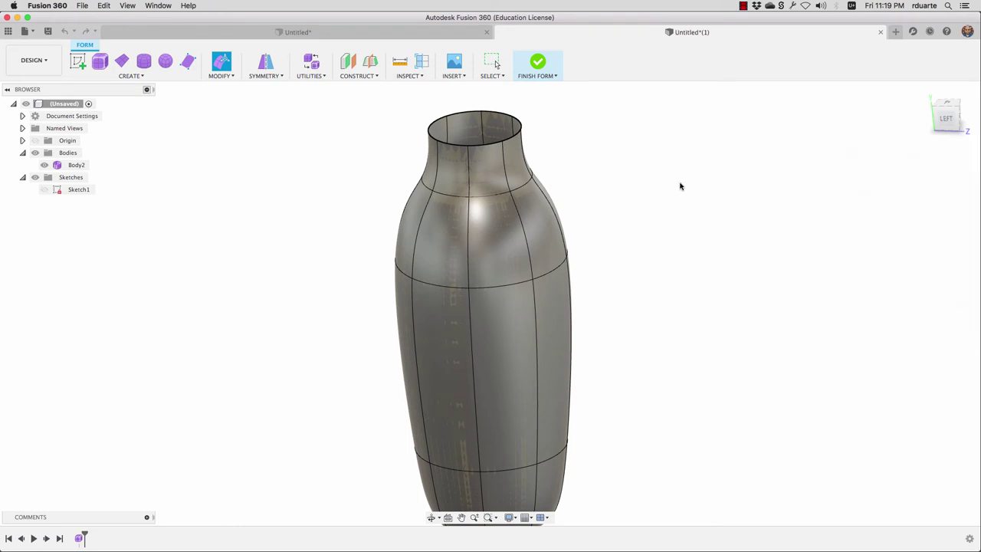
shift+middle_drag(578, 206, 519, 157)
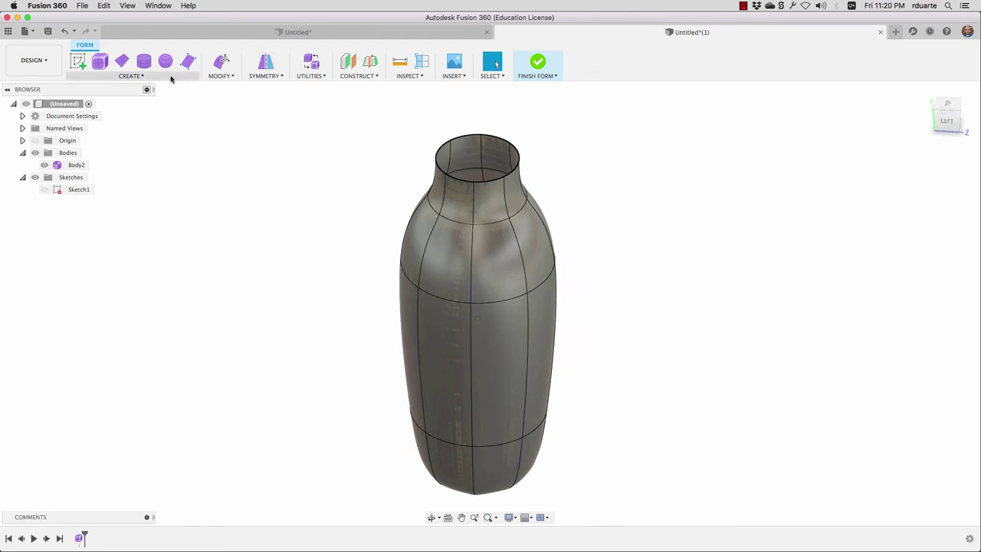
Thicken the T-spline vase body by 5 mm with the Sharp type and Normal direction.
click(223, 77)
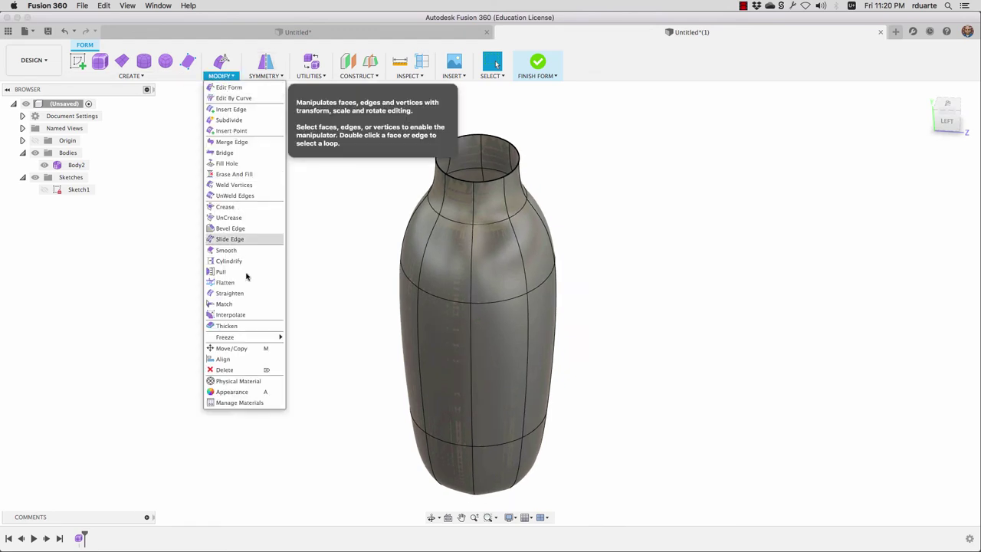
click(242, 328)
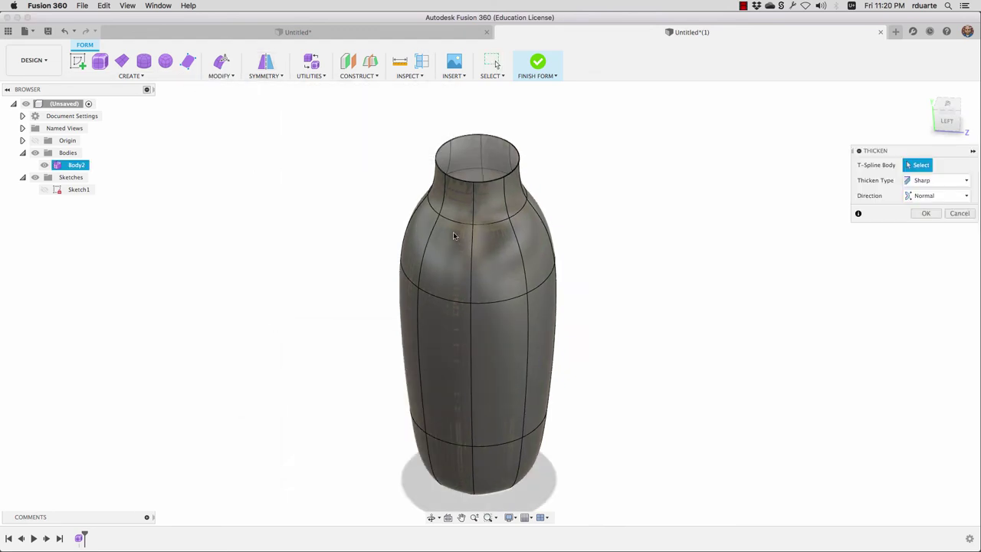
click(498, 258)
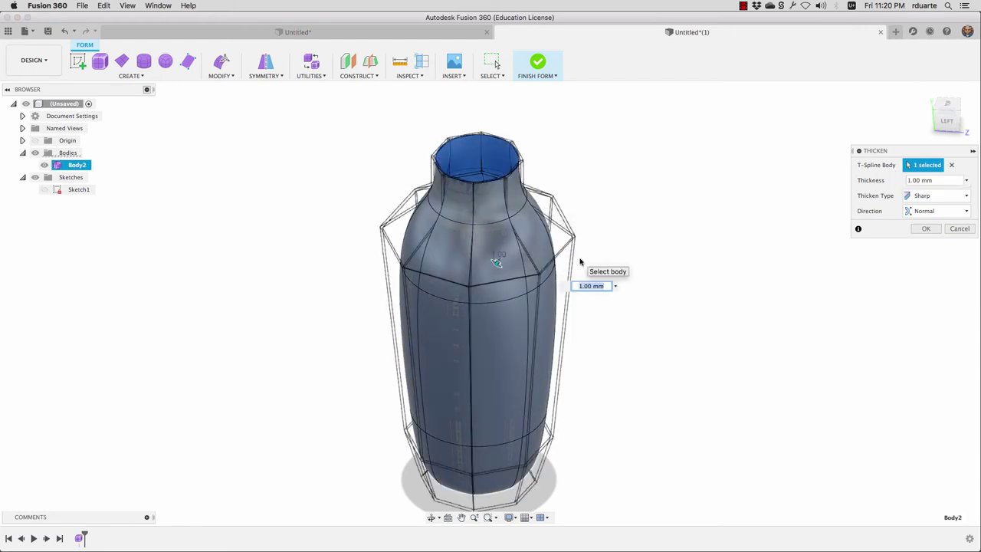
shift+middle_drag(582, 250, 478, 275)
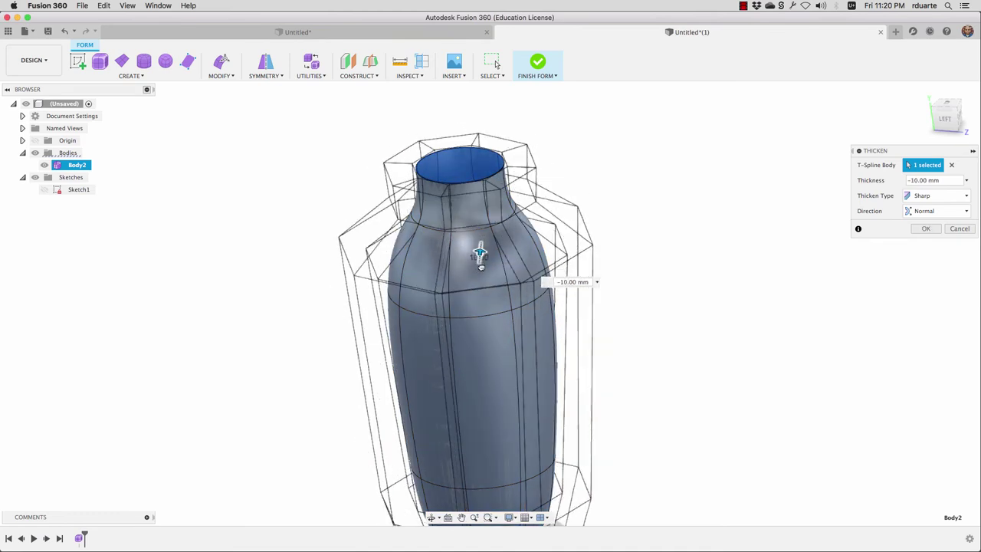
drag(481, 279, 480, 282)
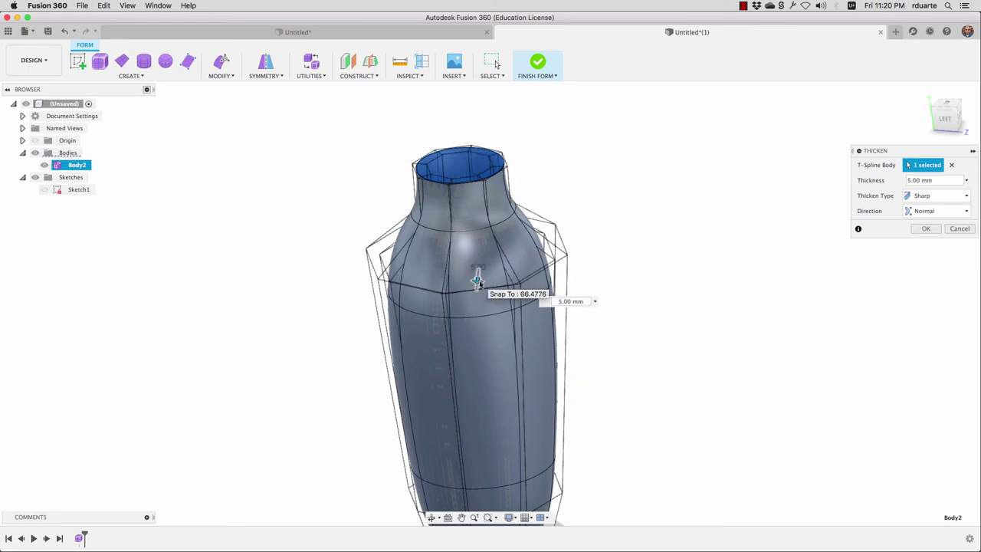
key(Return)
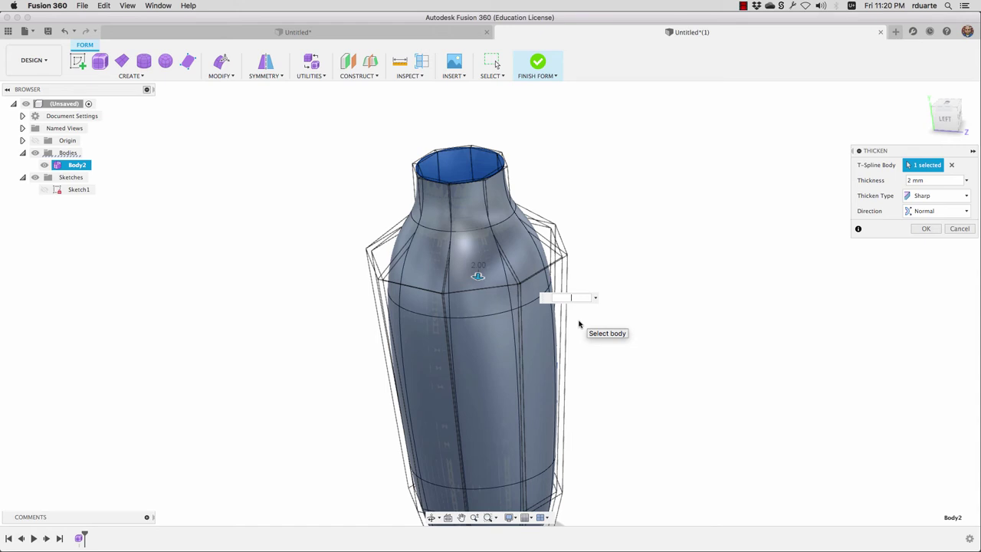
key(Return)
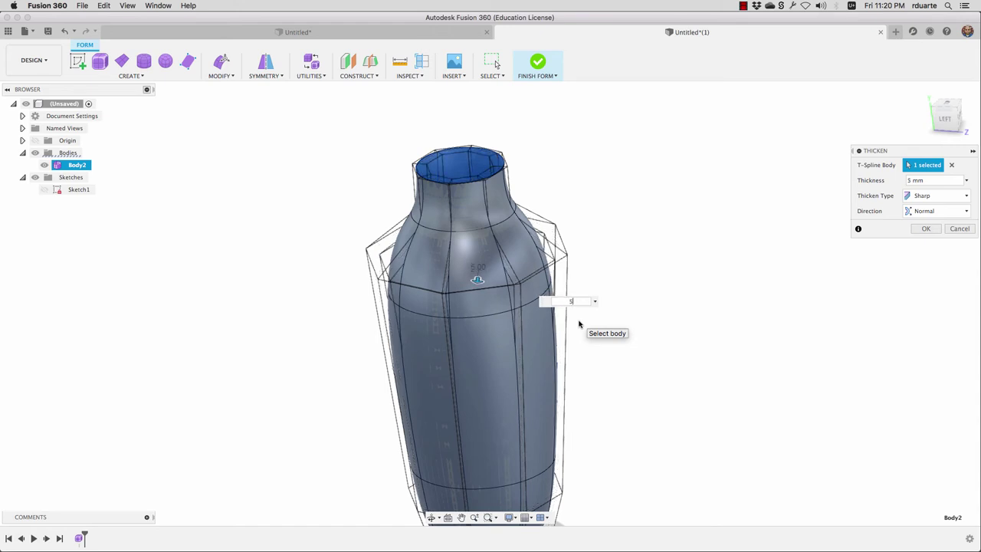
key(Return)
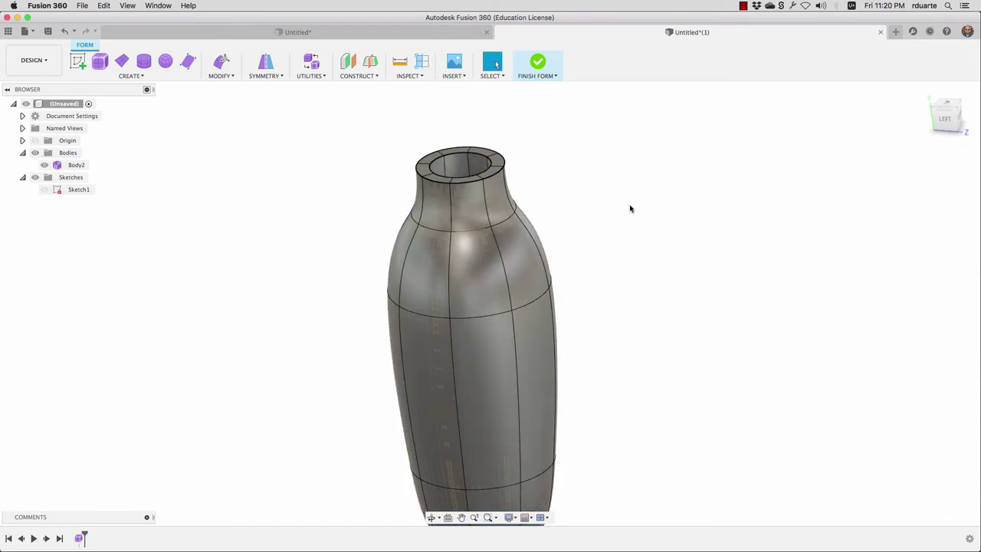
Create a section analysis through the vase on the YZ plane at 0.00 mm distance.
shift+scroll(631, 208, up, 10)
shift+scroll(631, 208, down, 10)
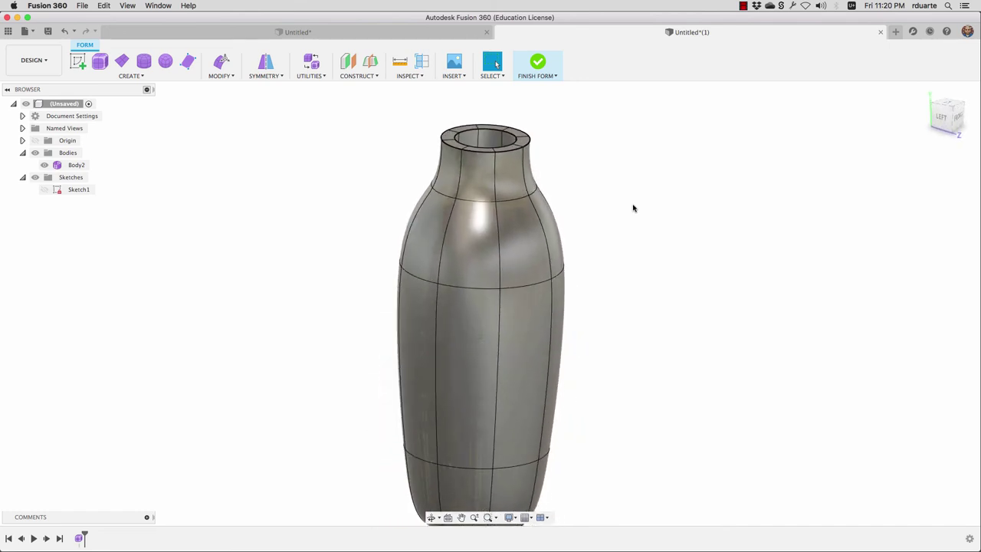
scroll(634, 208, down, 4)
click(408, 76)
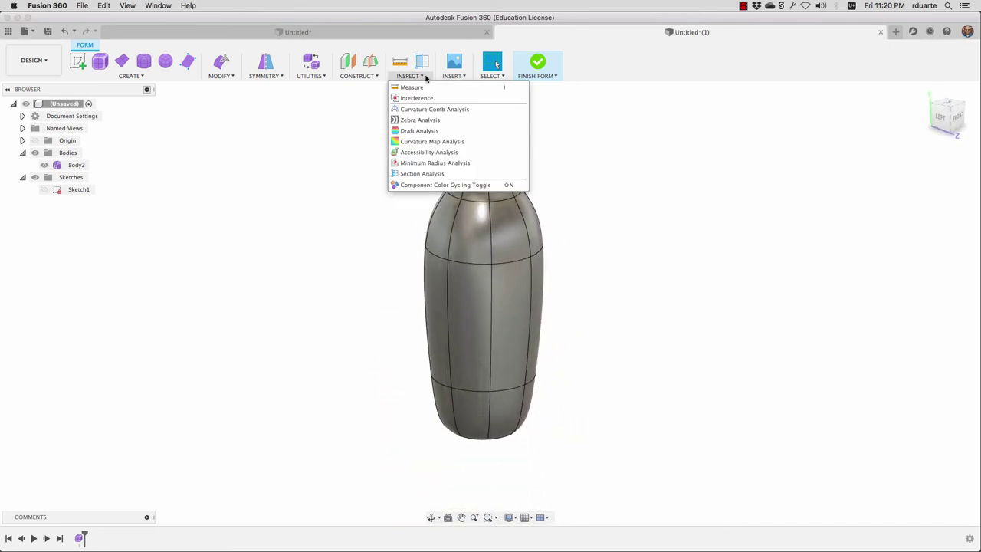
click(422, 173)
click(507, 130)
shift+middle_drag(591, 253, 520, 196)
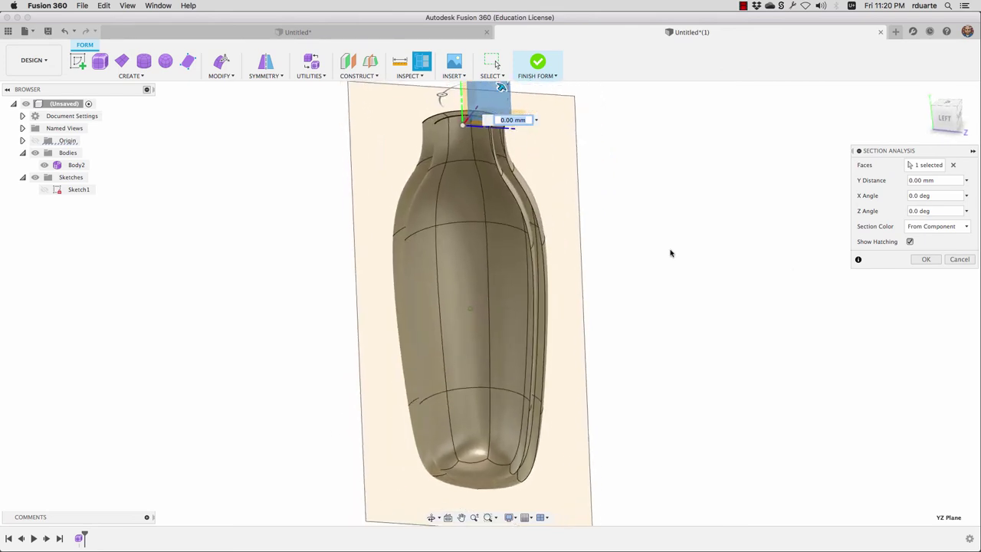
scroll(670, 252, down, 2)
click(927, 260)
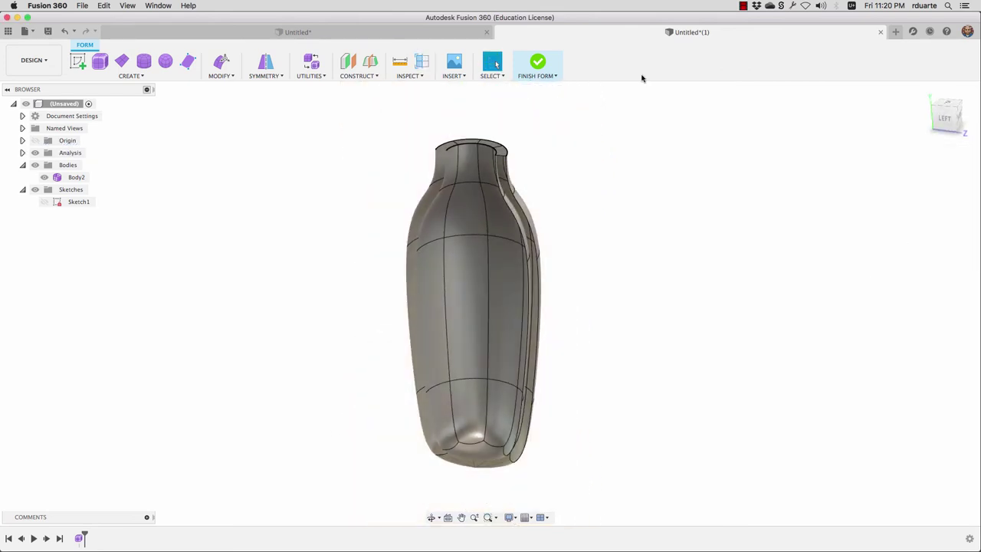
Finish the form to convert the vase to a solid and examine its sectioned walls.
click(545, 71)
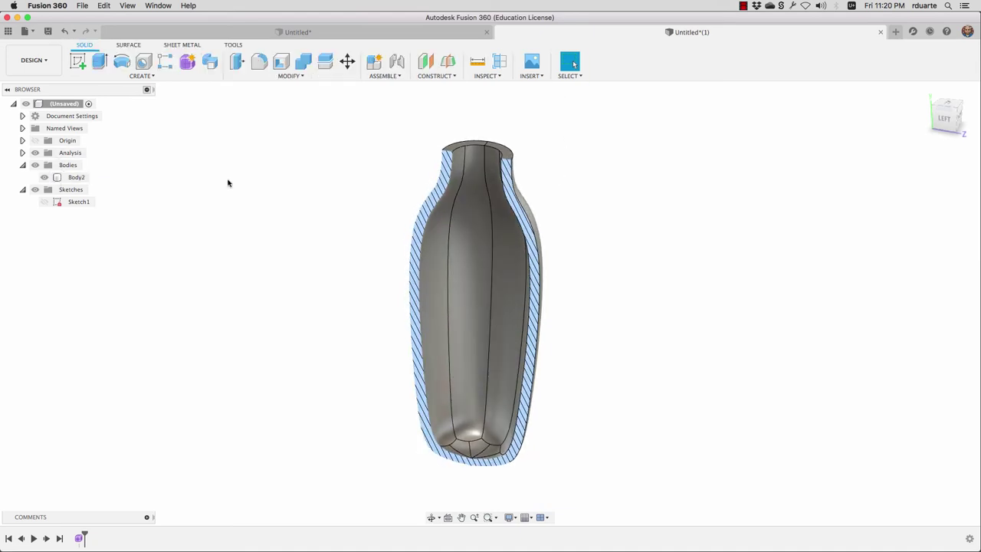
click(512, 162)
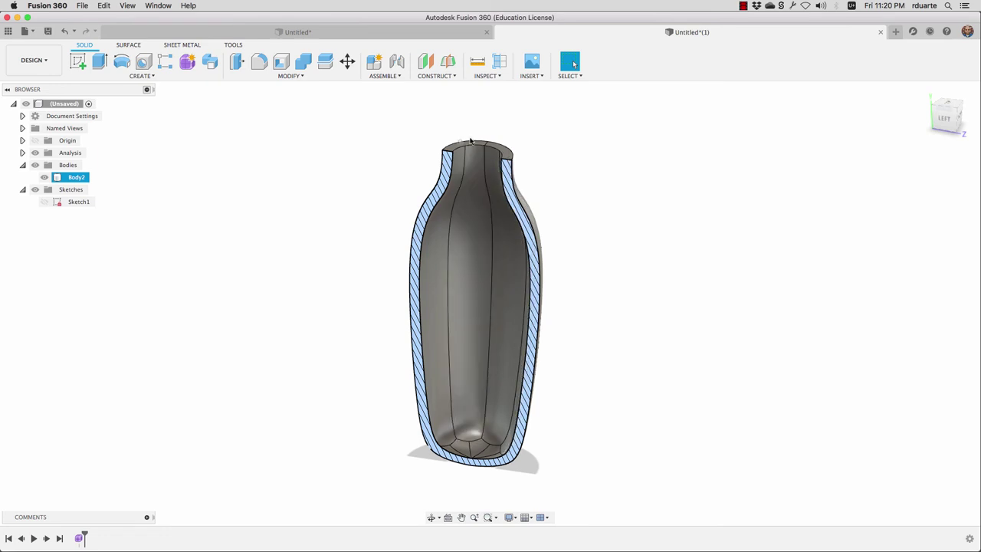
click(538, 195)
shift+middle_drag(538, 195, 513, 195)
key(Escape)
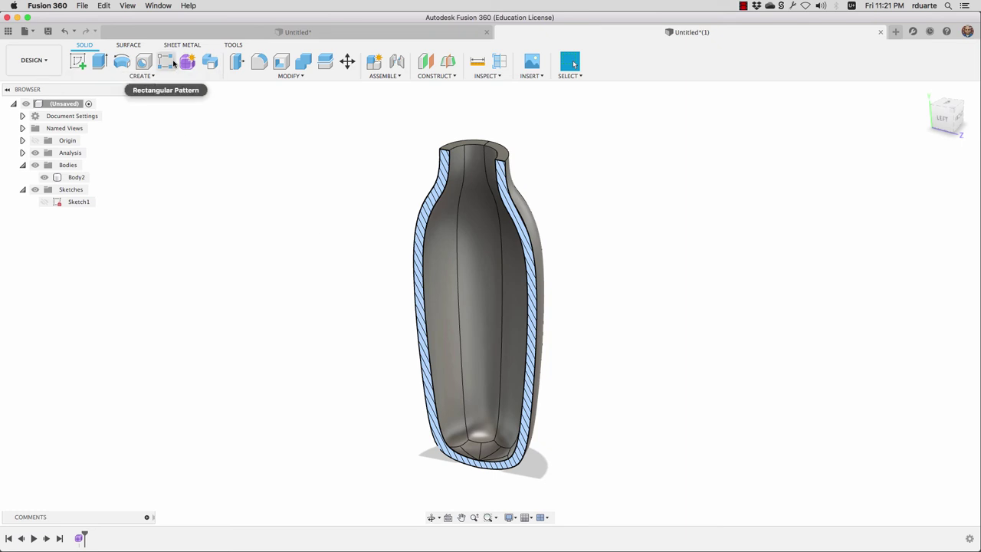
Reopen the vase's form feature for editing.
double_click(79, 538)
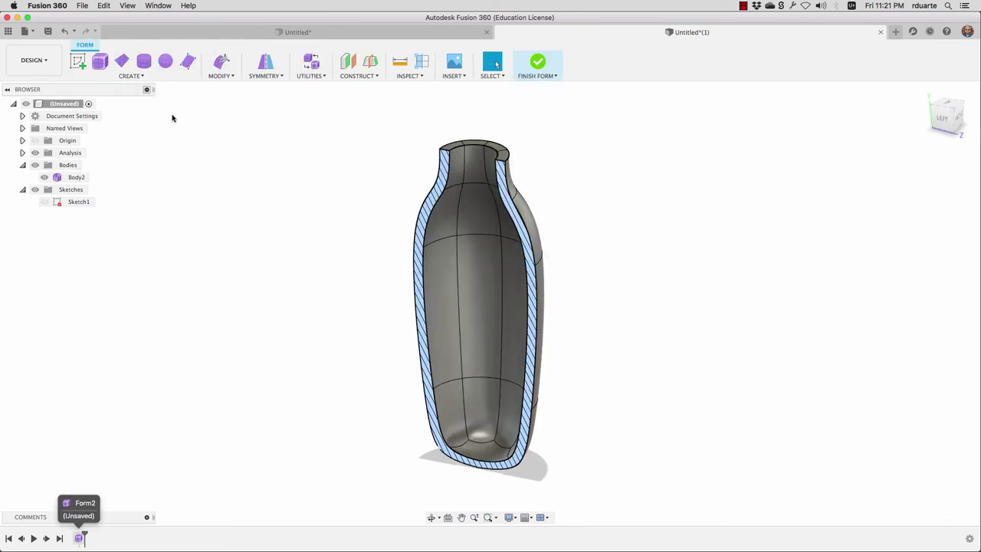
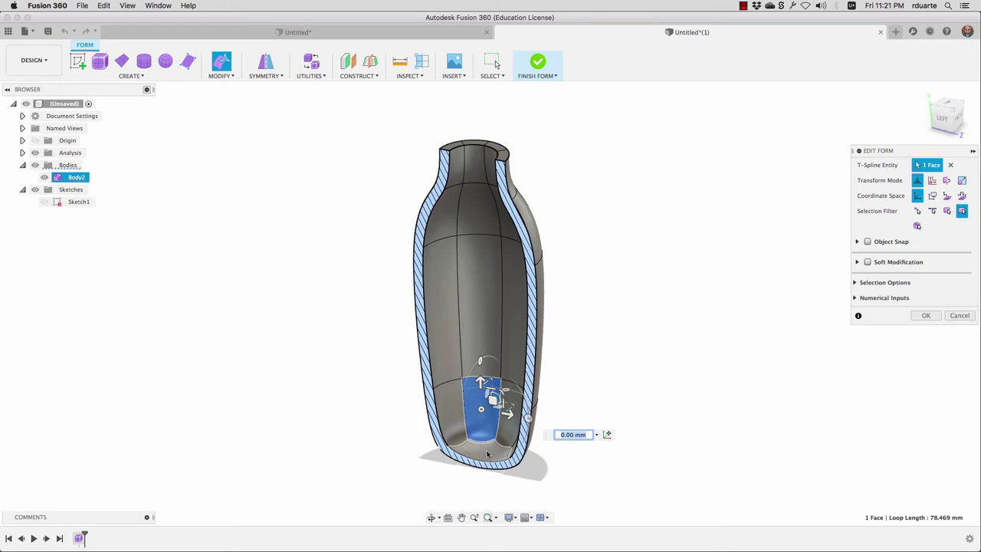
Move the vase's inner bottom face up 15 mm and finish the form.
click(488, 454)
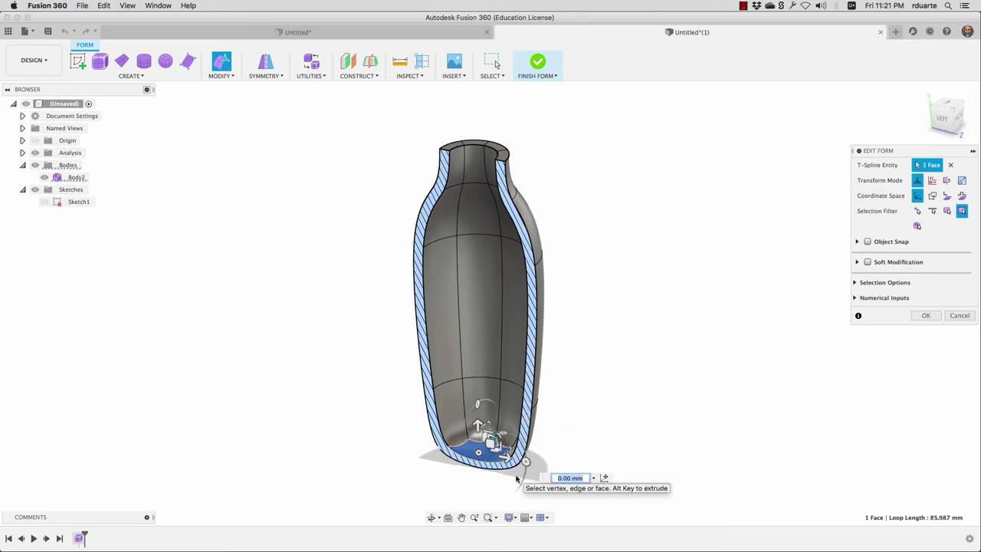
drag(477, 424, 477, 391)
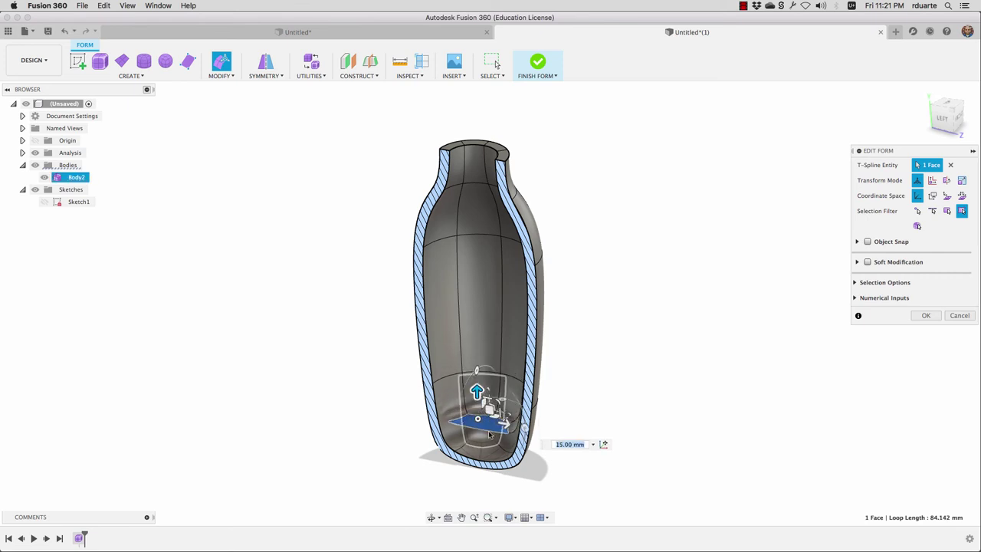
click(927, 315)
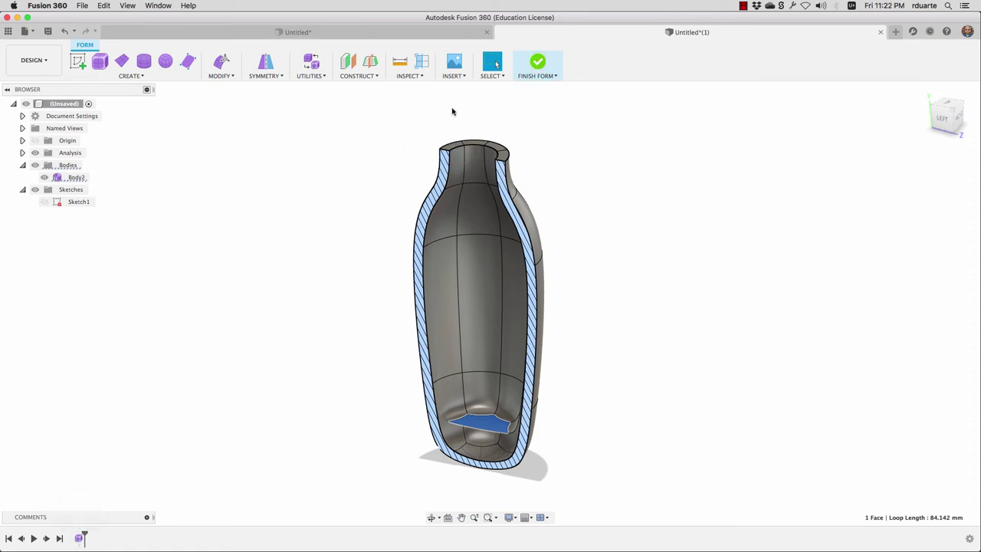
click(538, 63)
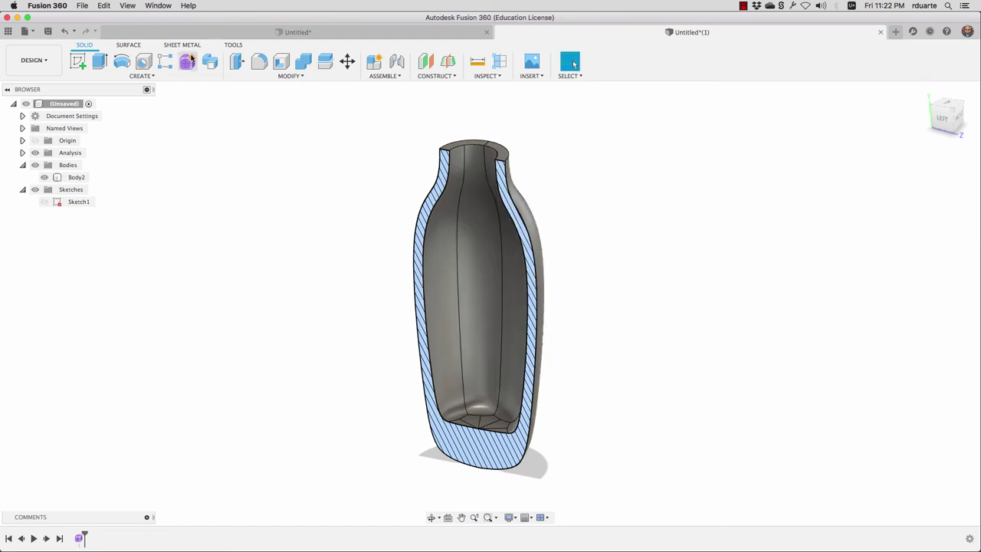
Reopen the vase's form feature and switch the T-spline body to Box display.
double_click(78, 538)
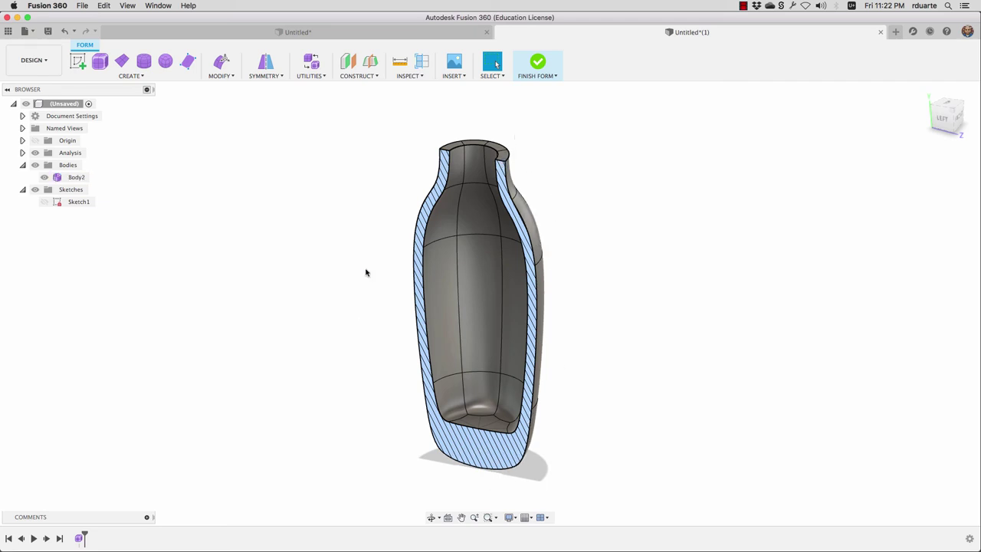
click(418, 77)
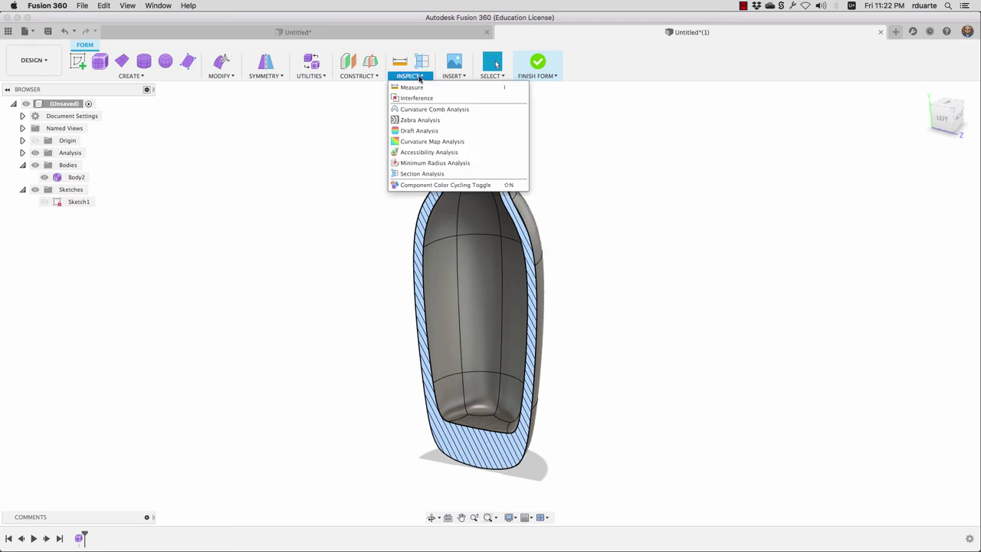
click(419, 77)
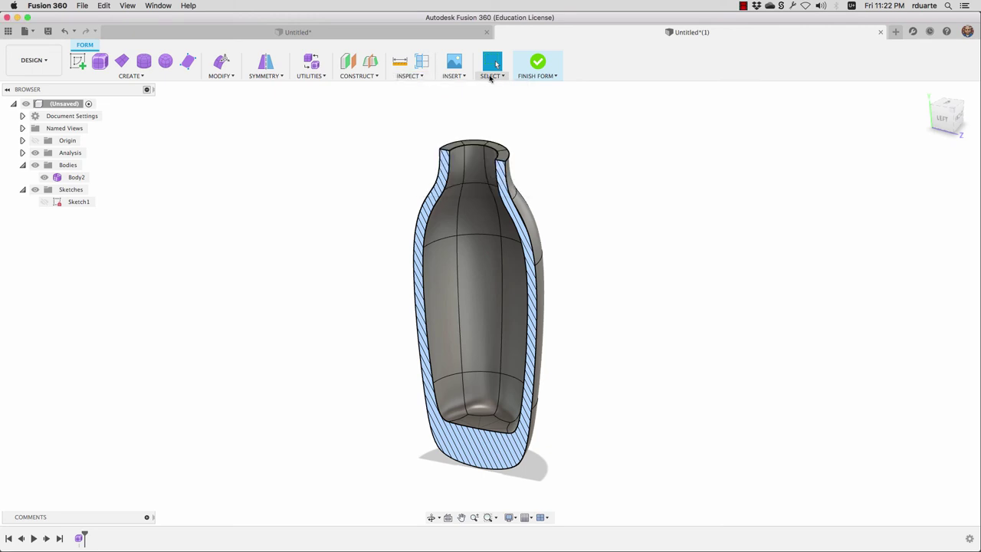
click(318, 76)
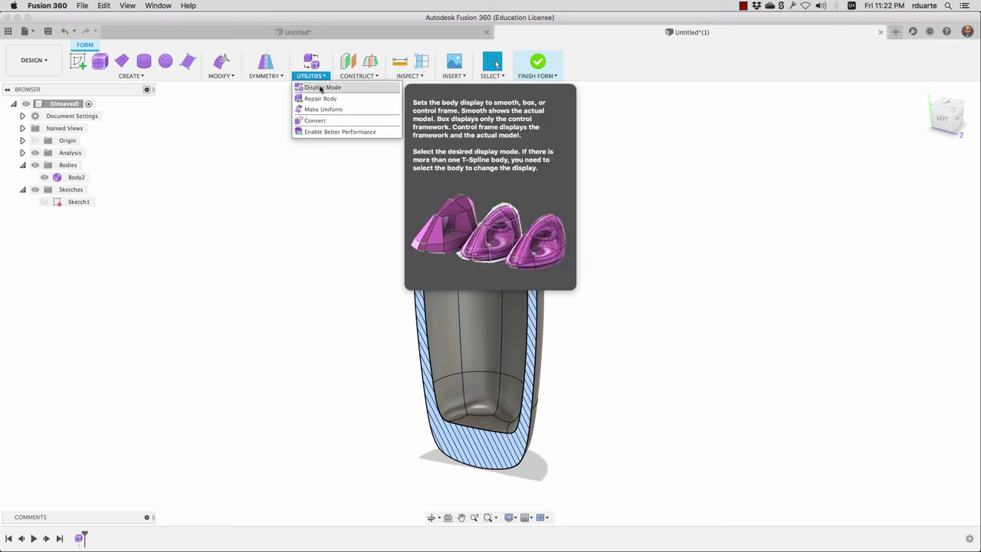
click(320, 88)
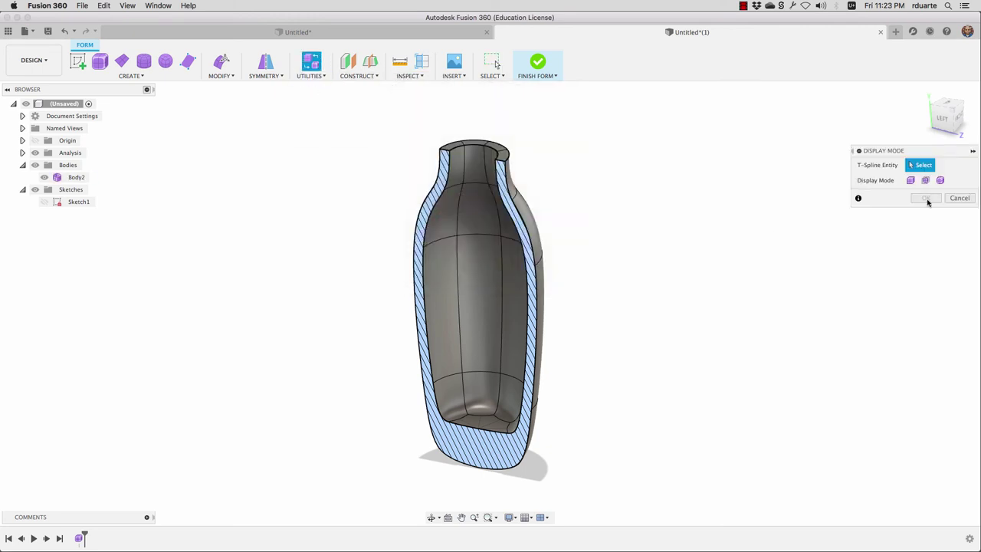
click(911, 181)
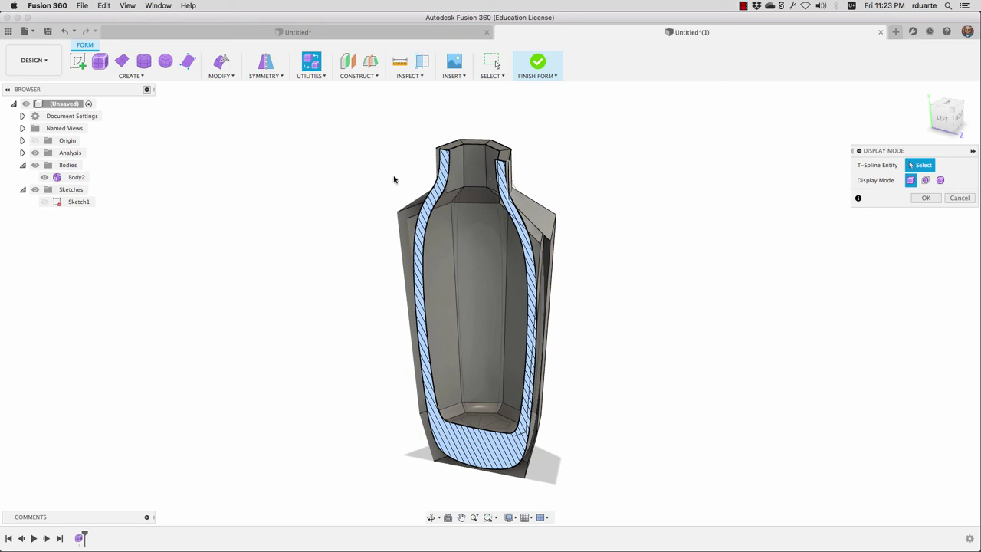
click(952, 200)
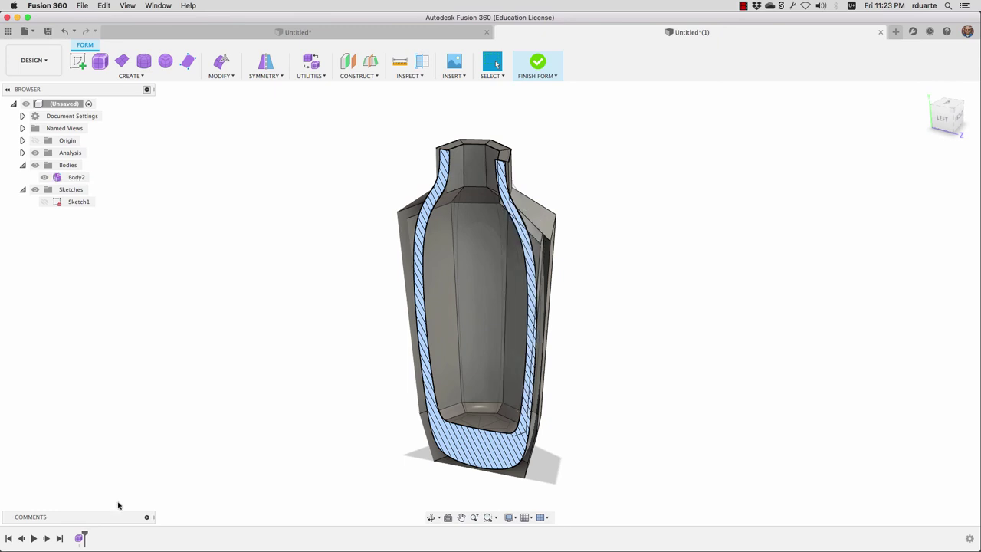
Finish the form and hide the solid vase body.
click(537, 63)
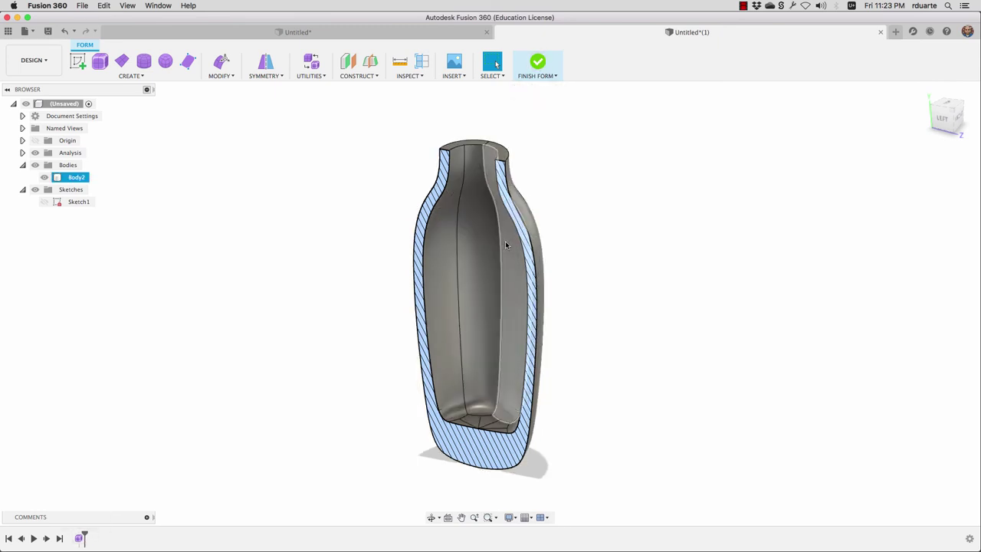
click(43, 177)
Reopen the form and set the body's display mode to Control Frame after comparing the Box and Smooth modes.
double_click(79, 538)
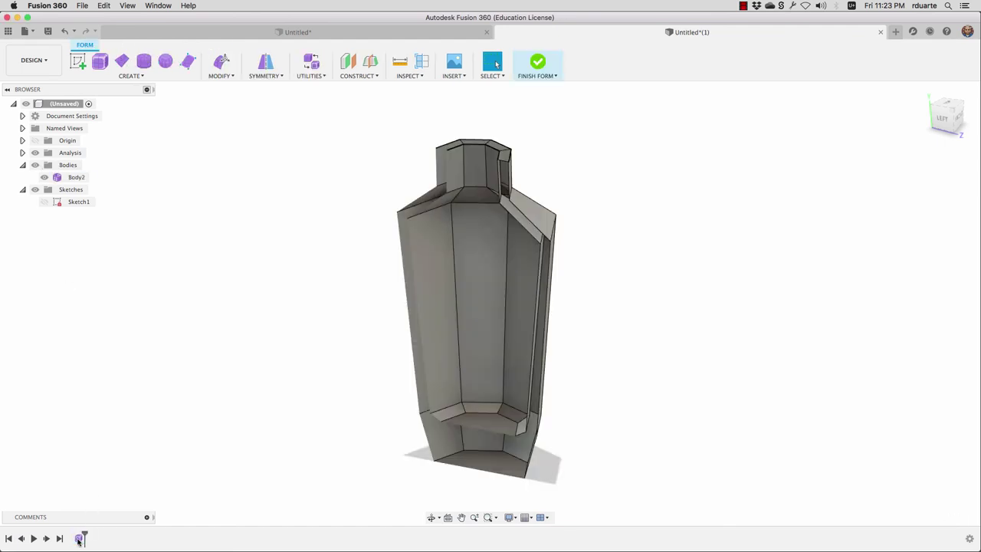
click(369, 224)
click(307, 76)
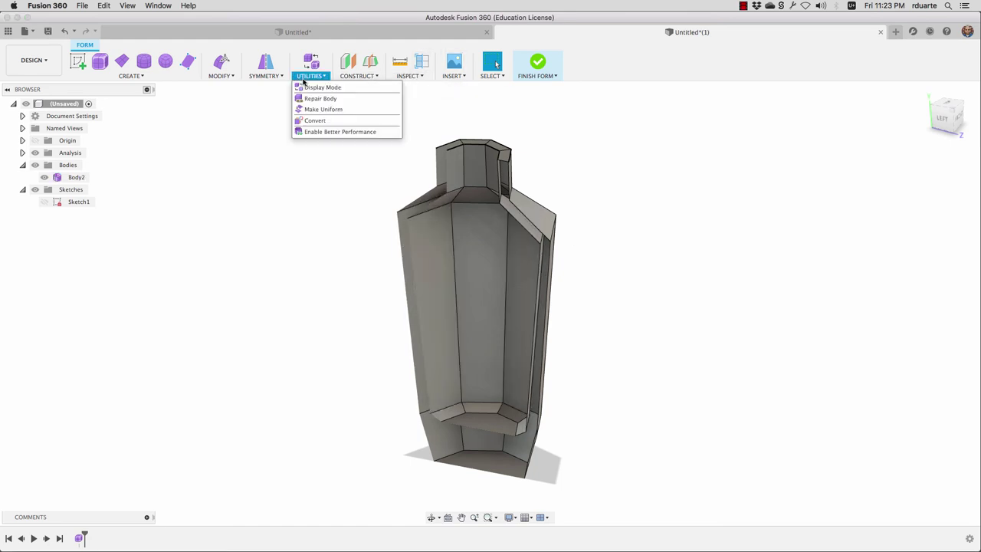
click(313, 88)
click(636, 247)
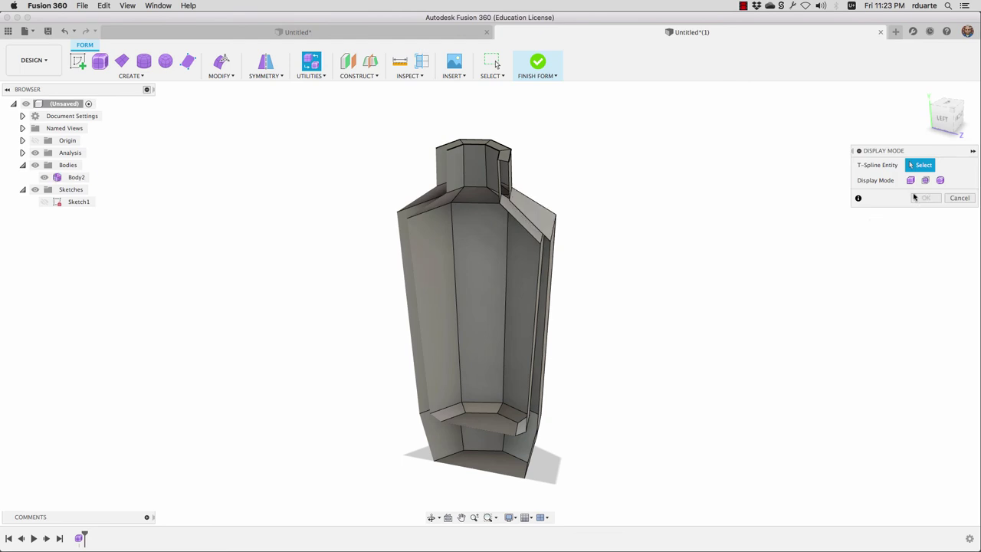
click(911, 181)
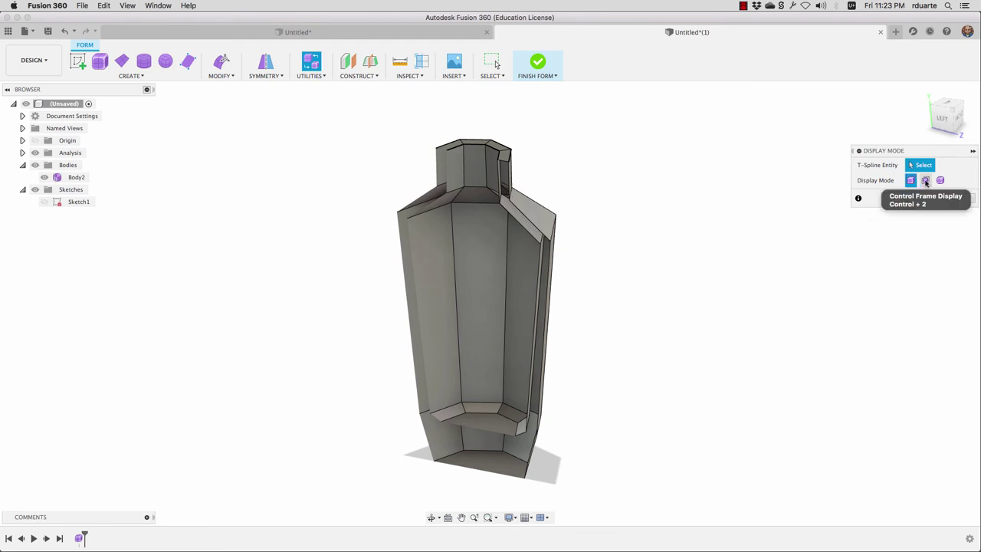
click(941, 181)
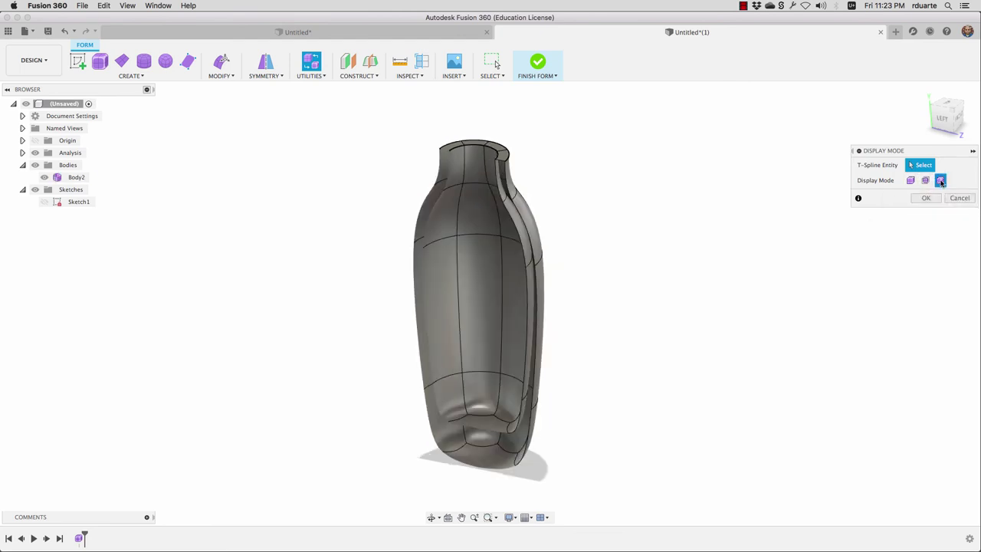
click(925, 181)
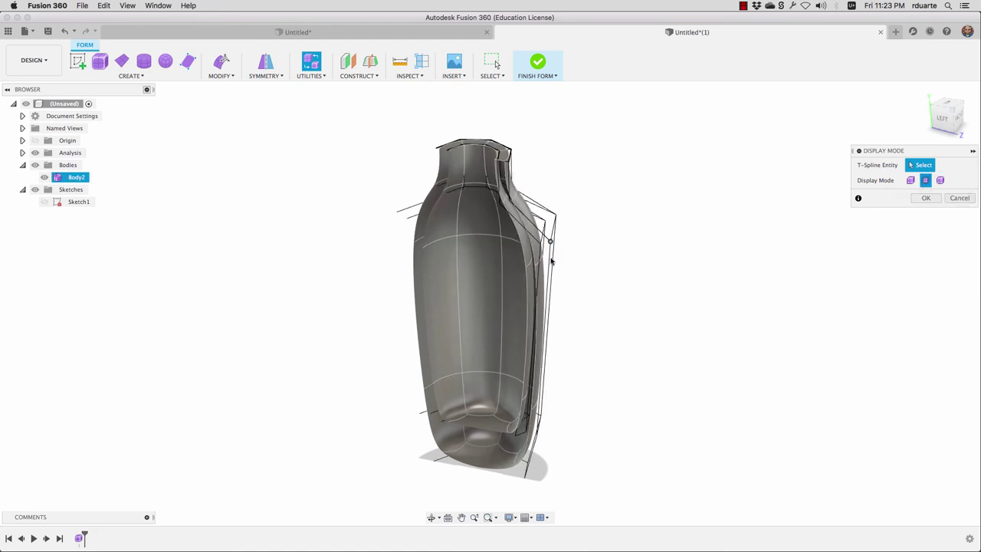
click(925, 198)
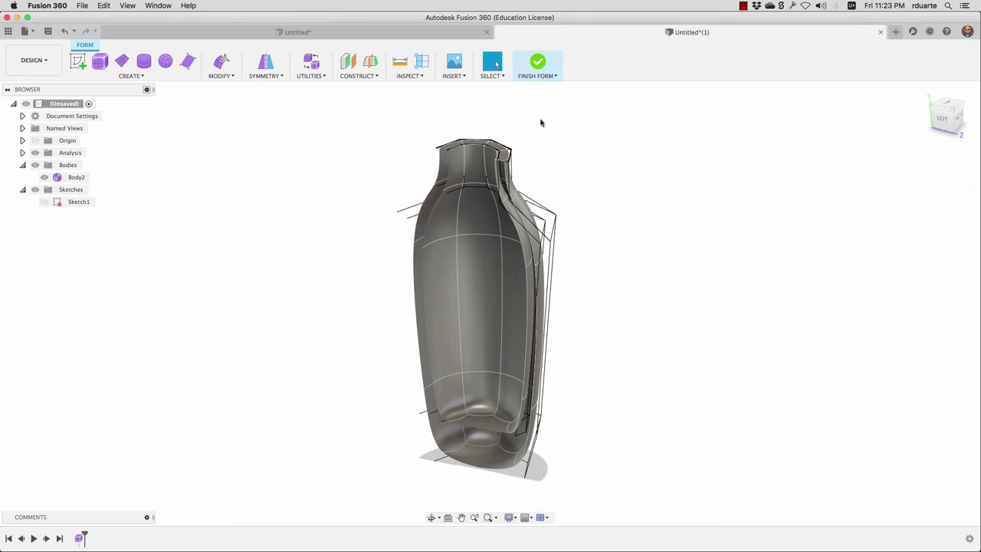
Hide the section analysis and move one outer shoulder vertex of the control frame 10 mm outward along Z.
click(74, 177)
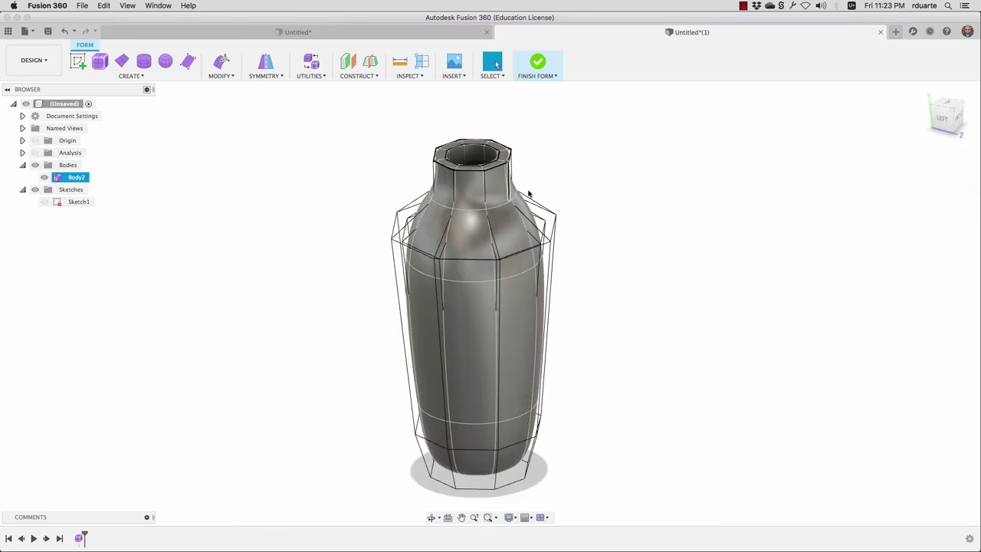
click(221, 63)
click(552, 243)
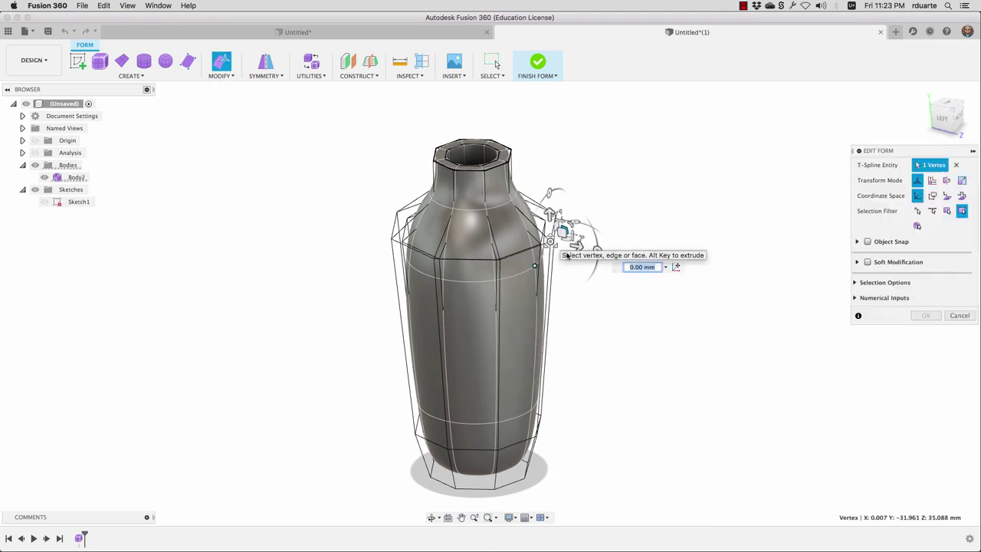
drag(576, 244, 598, 250)
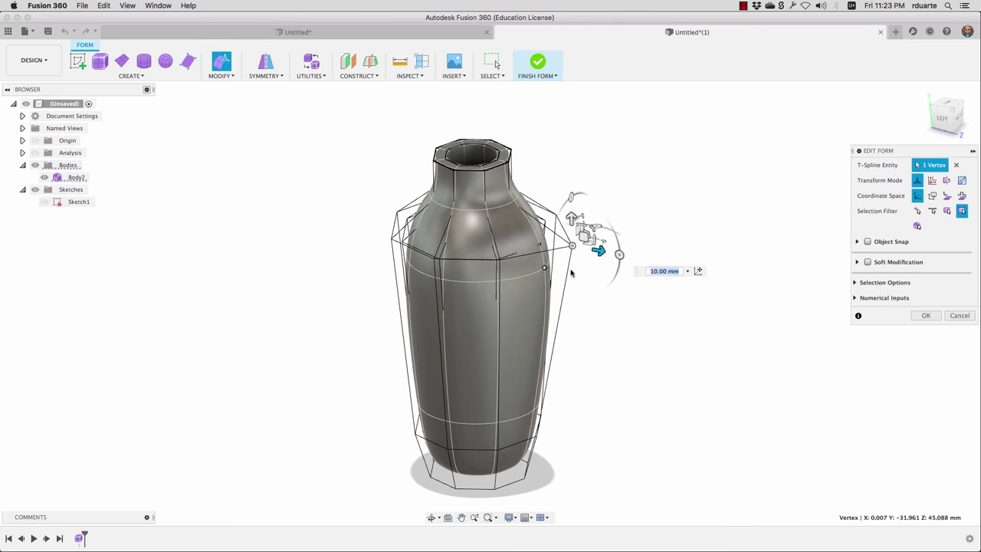
Try to move the sloping shoulder edge that runs from the neck to the pulled-out vertex.
click(539, 223)
drag(562, 212, 598, 200)
click(960, 315)
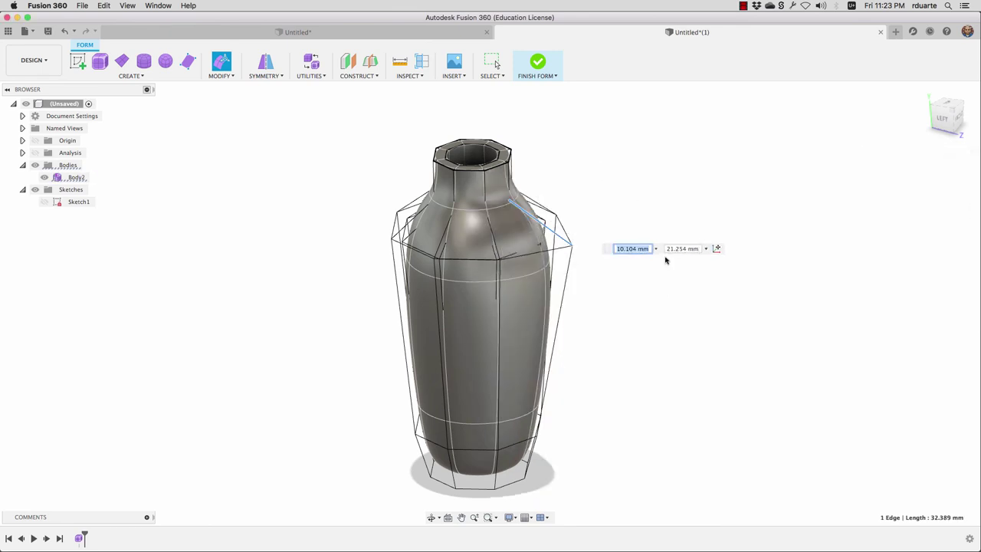
Switch the vase's T-spline body from Control Frame to Box display.
click(310, 74)
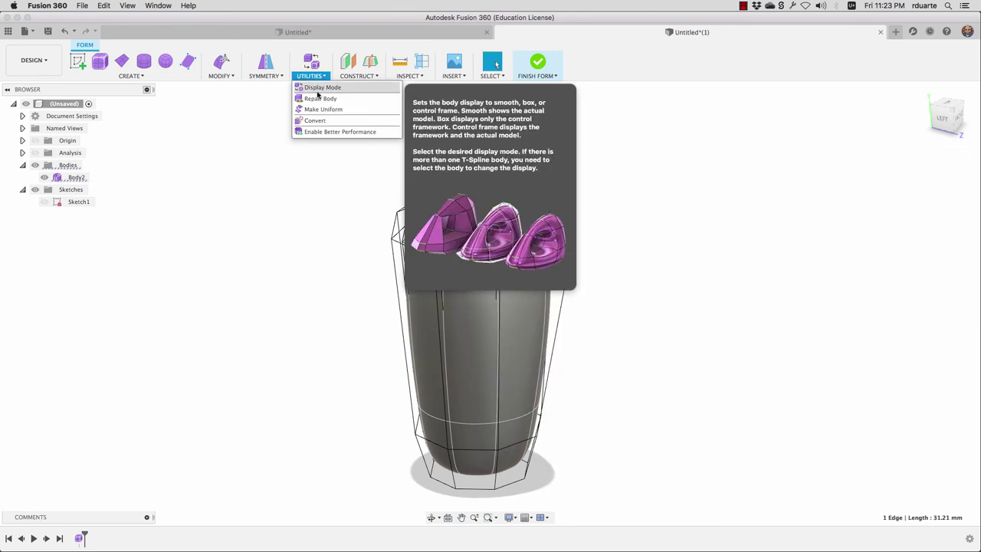
click(319, 90)
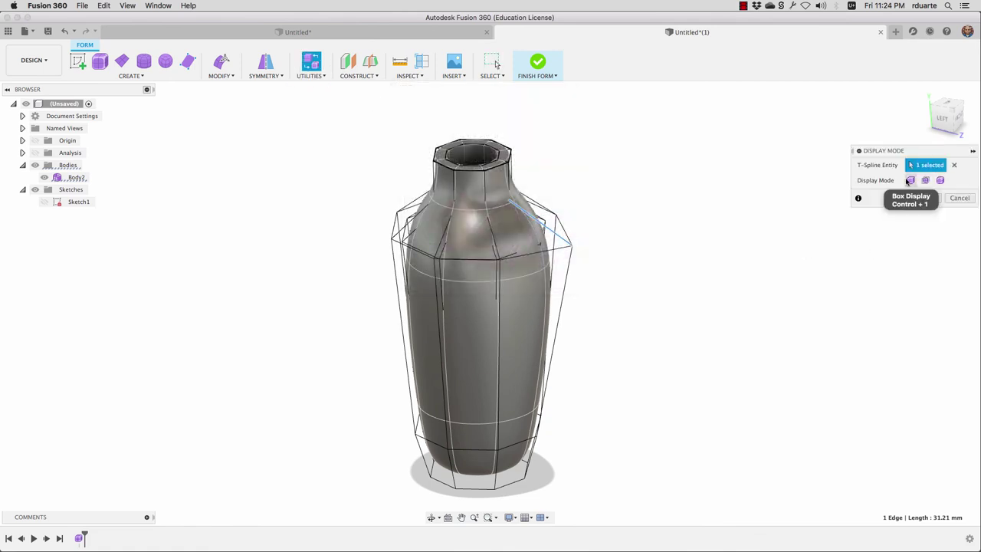
click(911, 180)
click(927, 198)
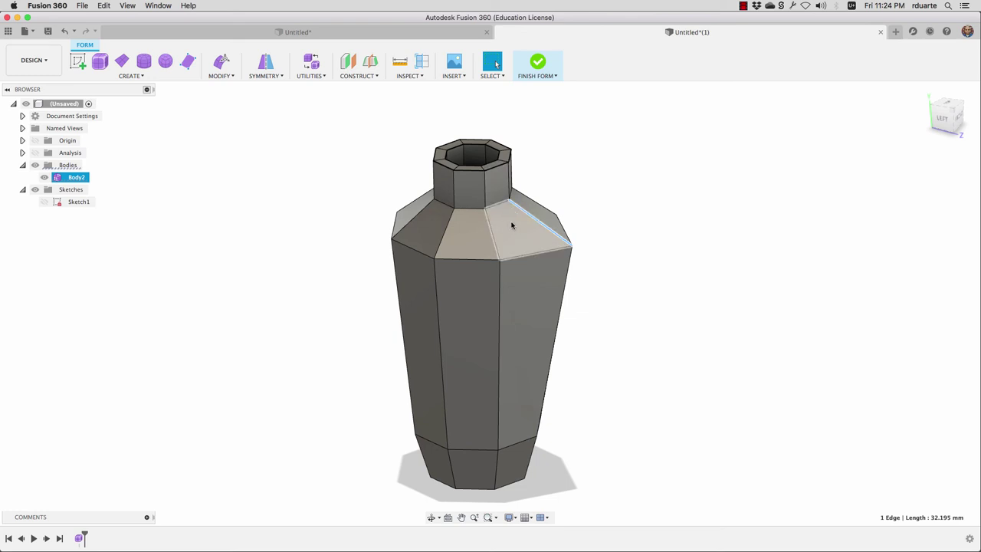
Move the pulled-out shoulder vertex -90 mm along Z, through the vase and out of its opposite side.
click(573, 246)
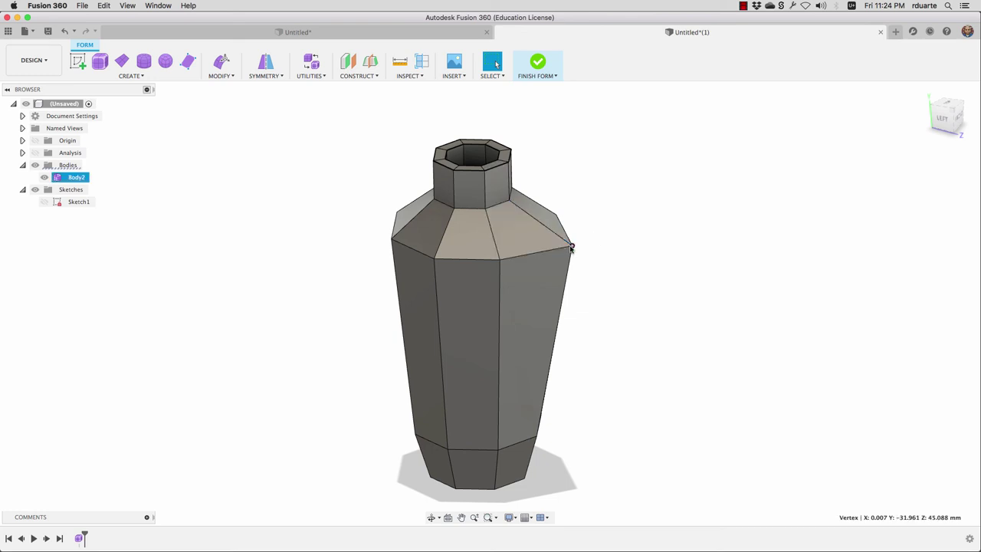
click(222, 65)
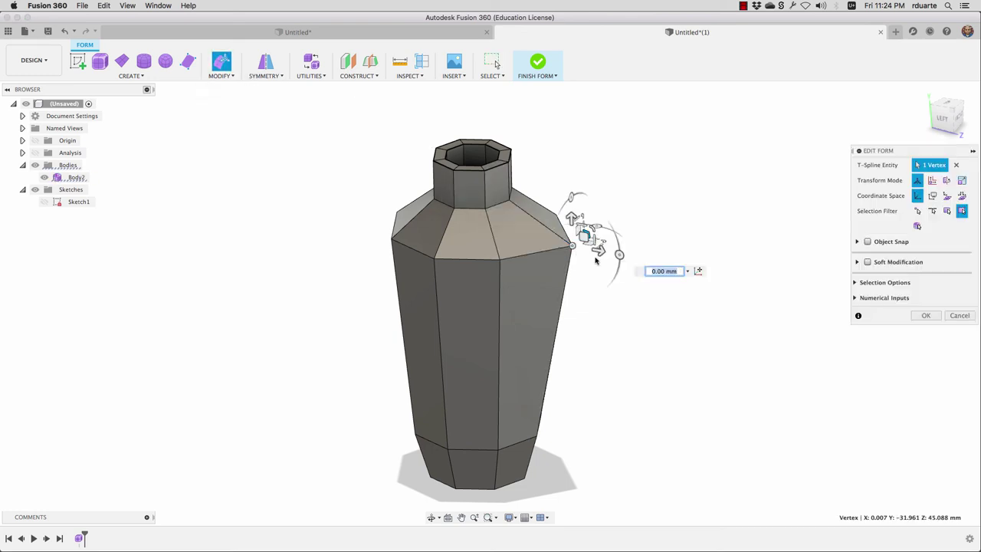
drag(600, 251, 433, 213)
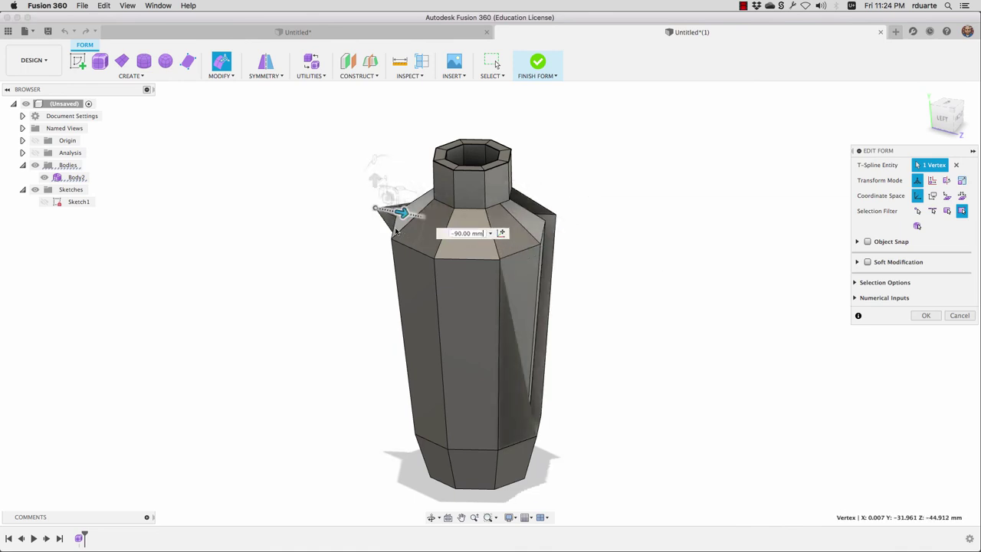
click(967, 108)
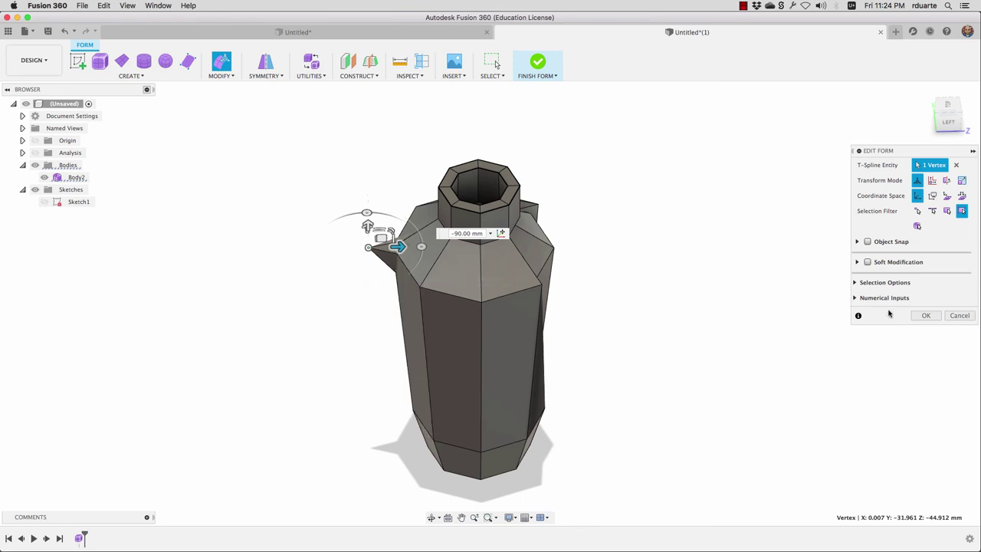
click(924, 316)
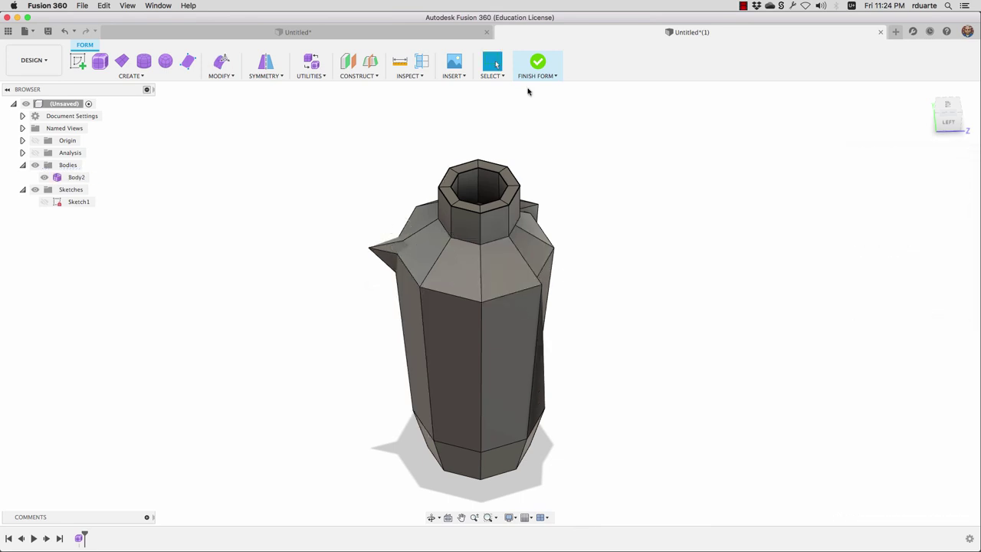
Try to finish the form, return to form editing, and undo the vertex move through the vase.
click(536, 61)
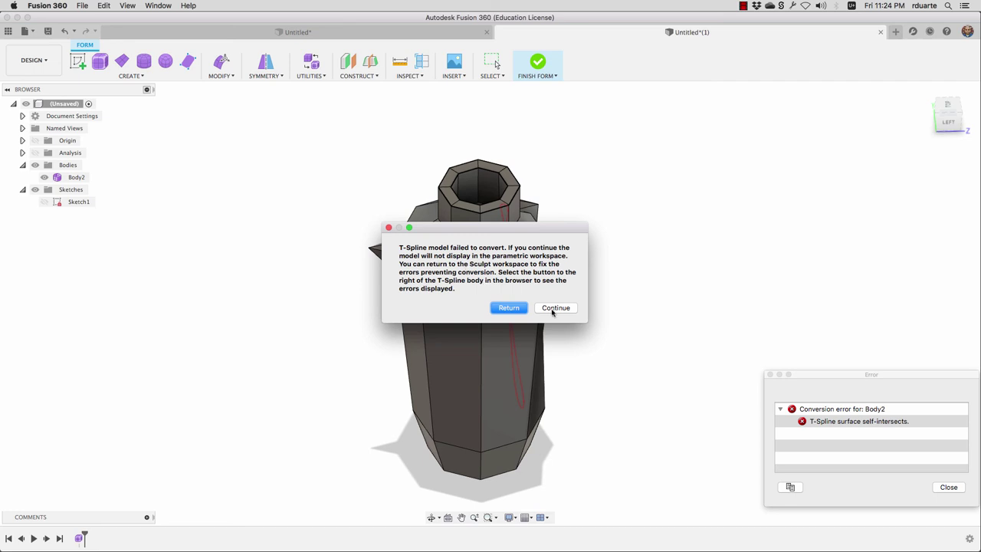
click(512, 308)
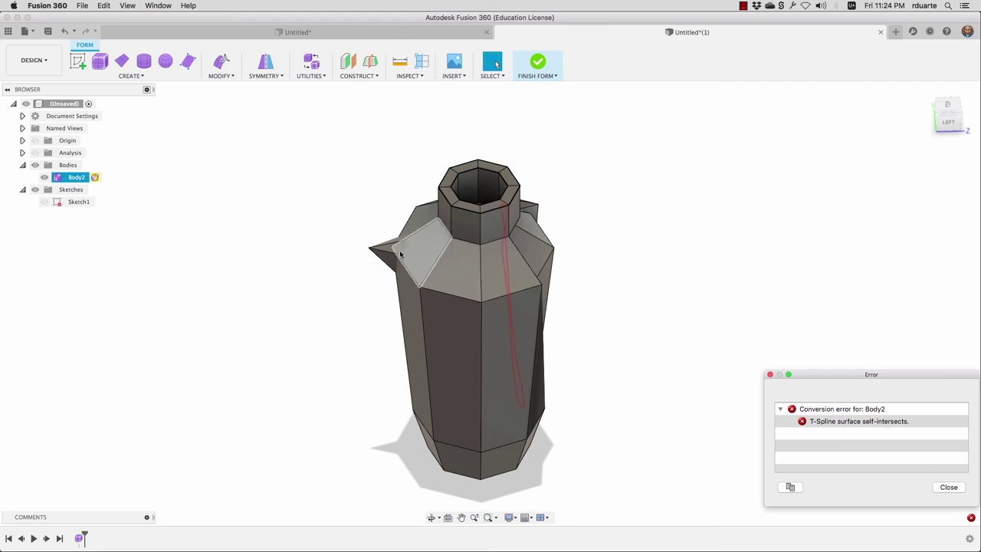
click(949, 488)
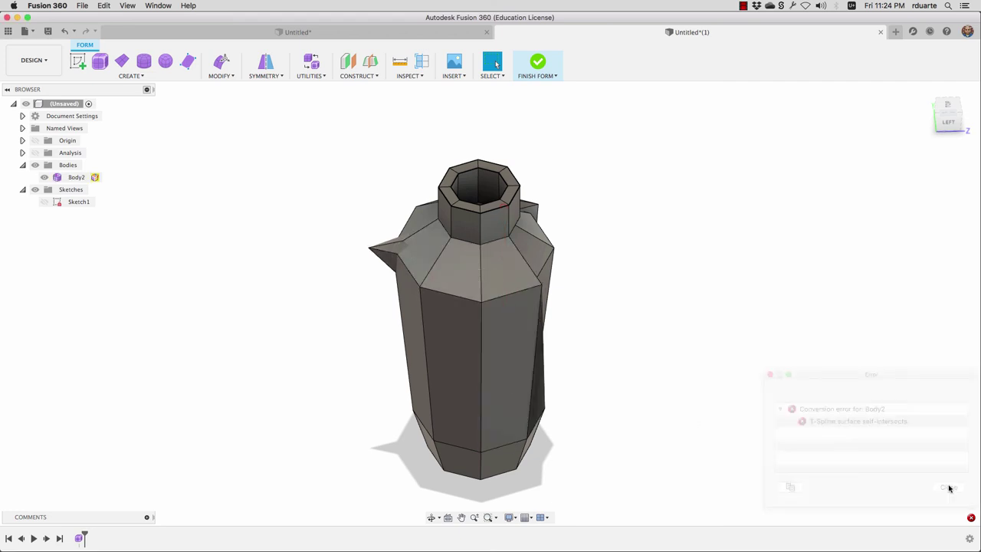
key(super+z)
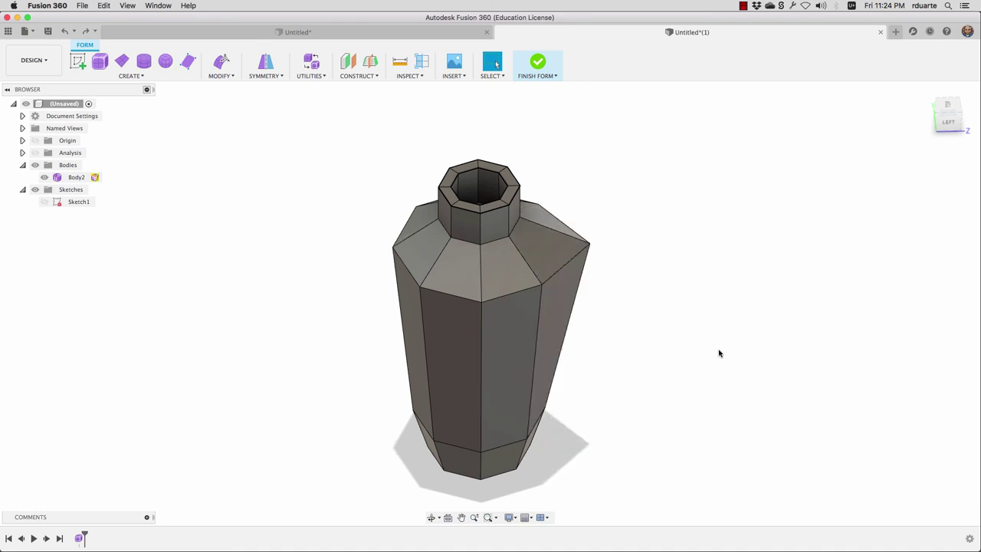
Finish the form and show the hidden solid body to examine the vase from another angle.
click(537, 63)
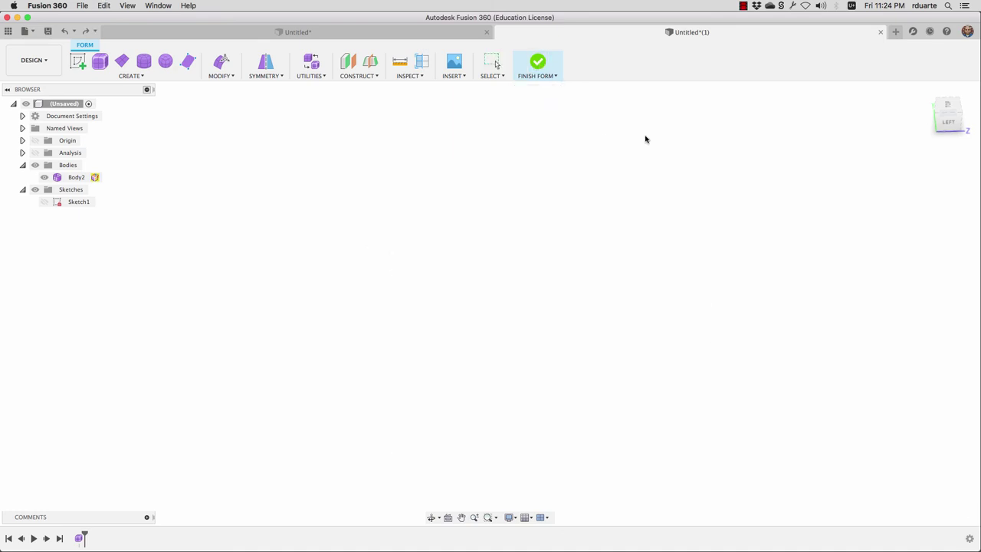
click(43, 177)
click(620, 248)
drag(948, 123, 909, 113)
shift+middle_drag(452, 304, 441, 305)
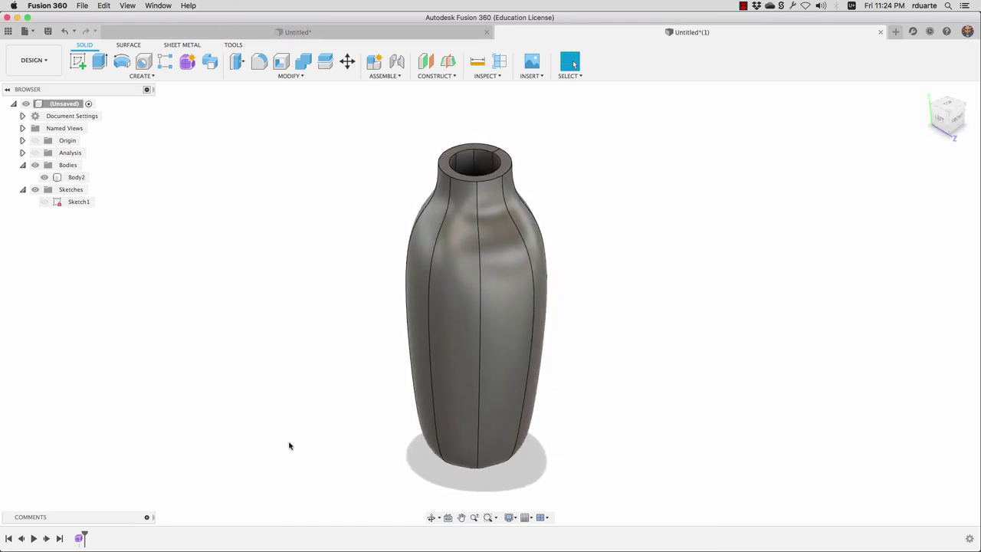